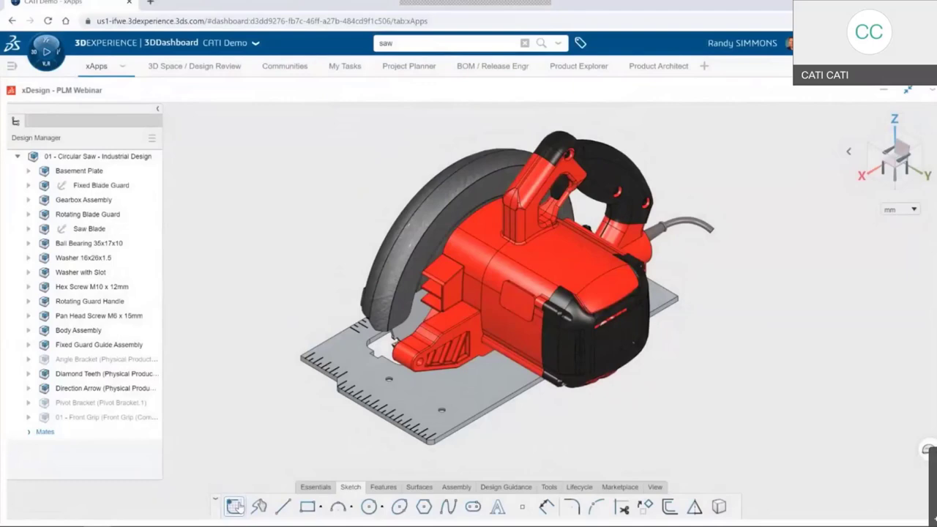
Step: Start a sketch on the side face of the body's front lug and draw two concentric circles around its hole
{"action": "left_click", "coordinate": [233, 507]}
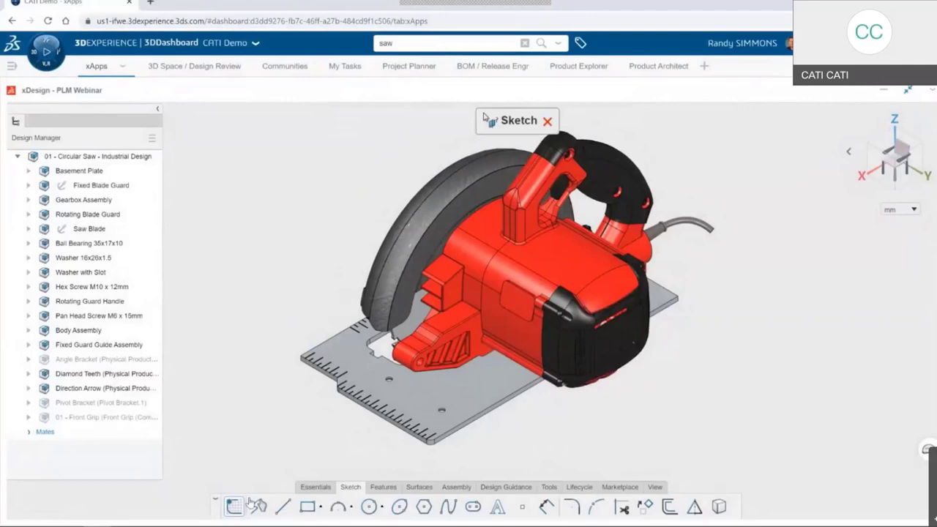
{"action": "left_click", "coordinate": [416, 376]}
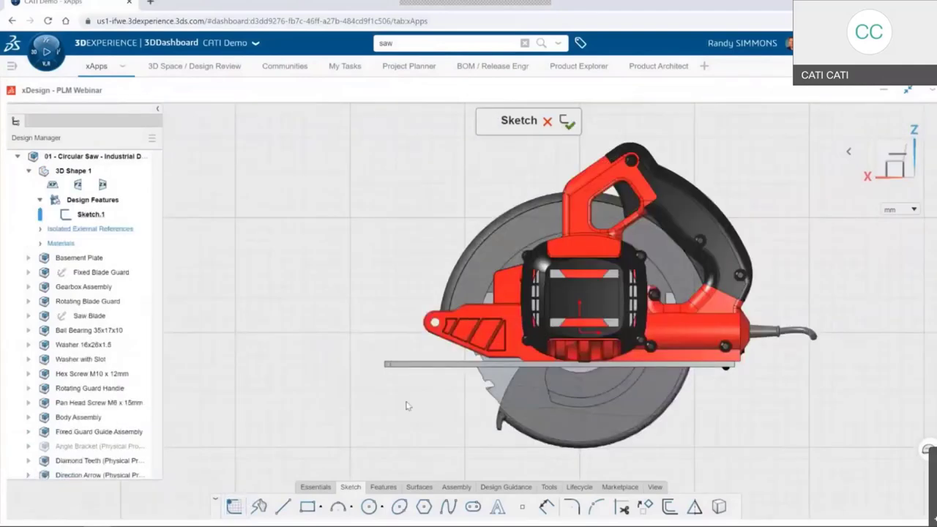
{"action": "scroll", "coordinate": [432, 333], "scroll_direction": "up", "scroll_amount": 5}
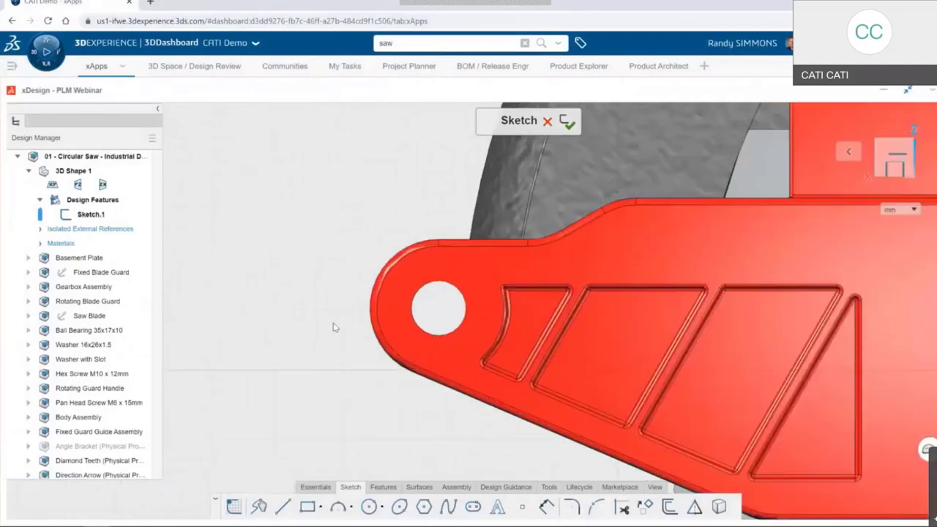
{"action": "left_click", "coordinate": [369, 507]}
{"action": "left_click", "coordinate": [450, 331]}
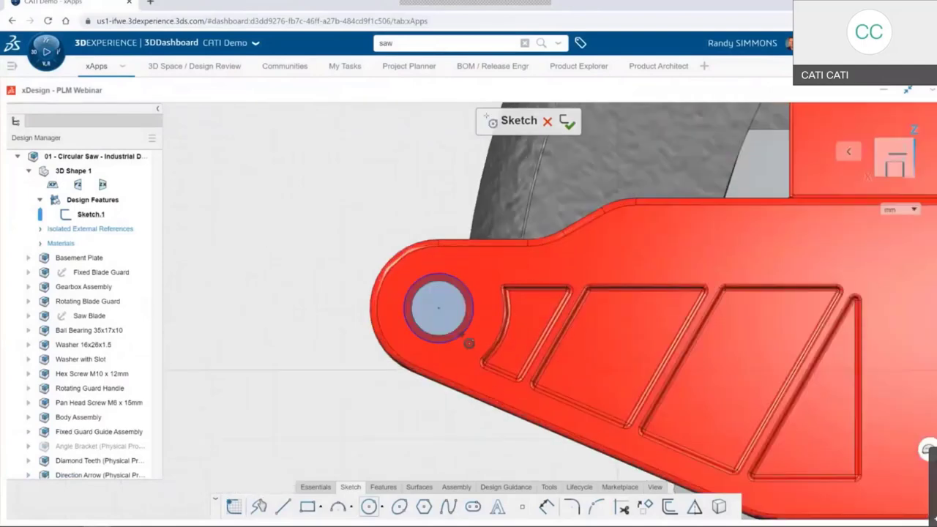
{"action": "left_click", "coordinate": [439, 308]}
{"action": "left_click", "coordinate": [465, 349]}
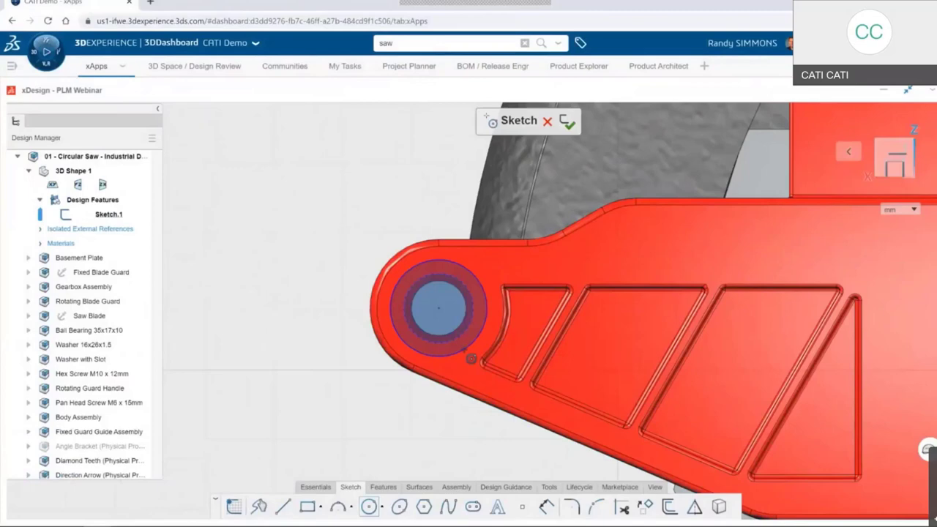
{"action": "right_click", "coordinate": [373, 357]}
{"action": "key", "text": "Escape"}
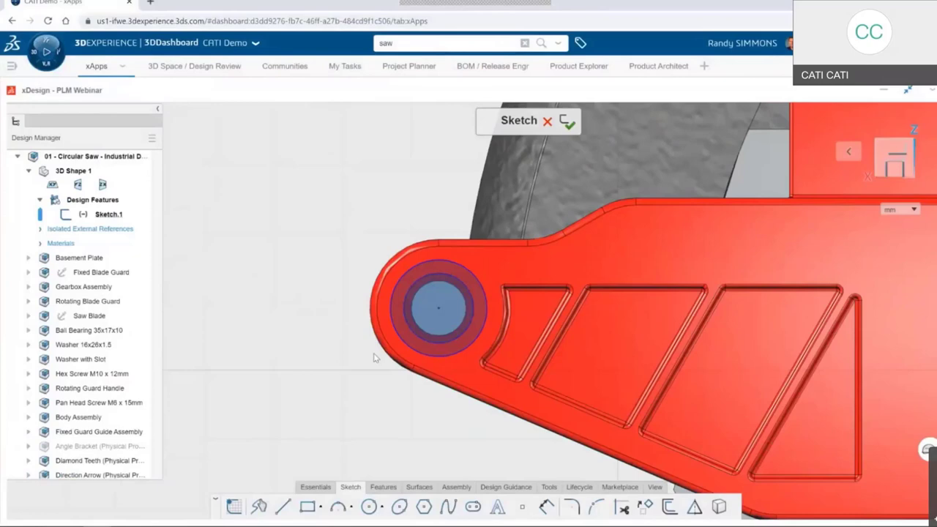
Step: Draw a rectangle from the top of the outer circle, extending outward about 19 mm beyond the front lug
{"action": "left_click", "coordinate": [307, 507]}
{"action": "left_click", "coordinate": [437, 262]}
{"action": "left_click", "coordinate": [430, 355]}
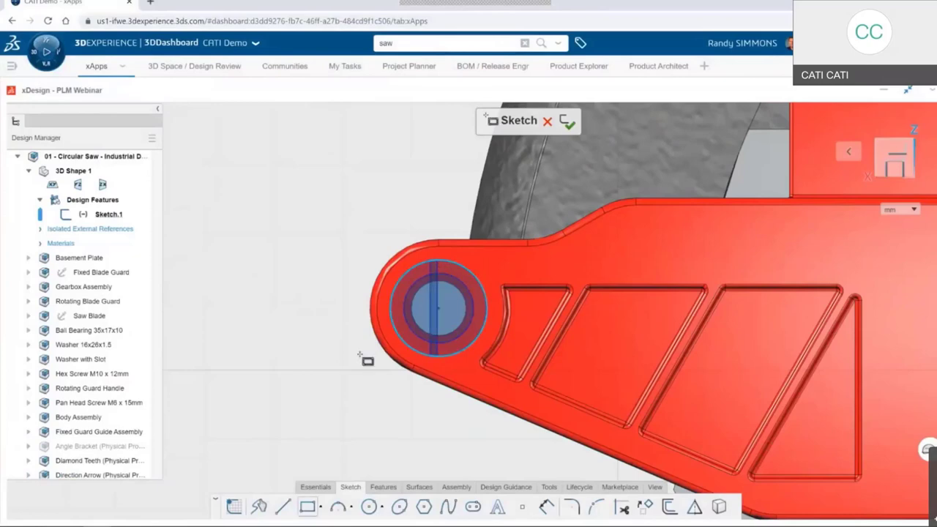
{"action": "left_click_drag", "start_coordinate": [359, 354], "coordinate": [317, 373]}
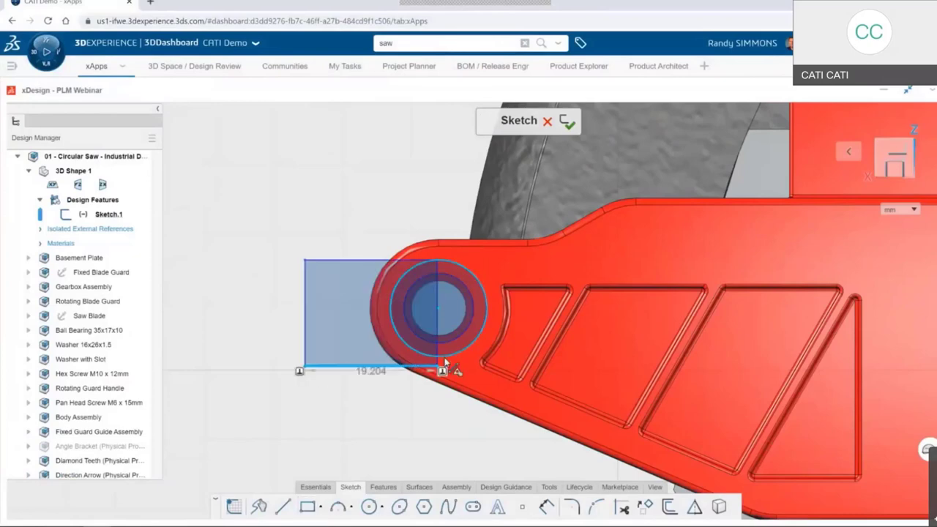
Step: Make the rectangle's lower edge tangent to the outer circle and its inner edge coincident with the circles' centre
{"action": "left_click", "coordinate": [444, 359]}
{"action": "left_click", "coordinate": [467, 317]}
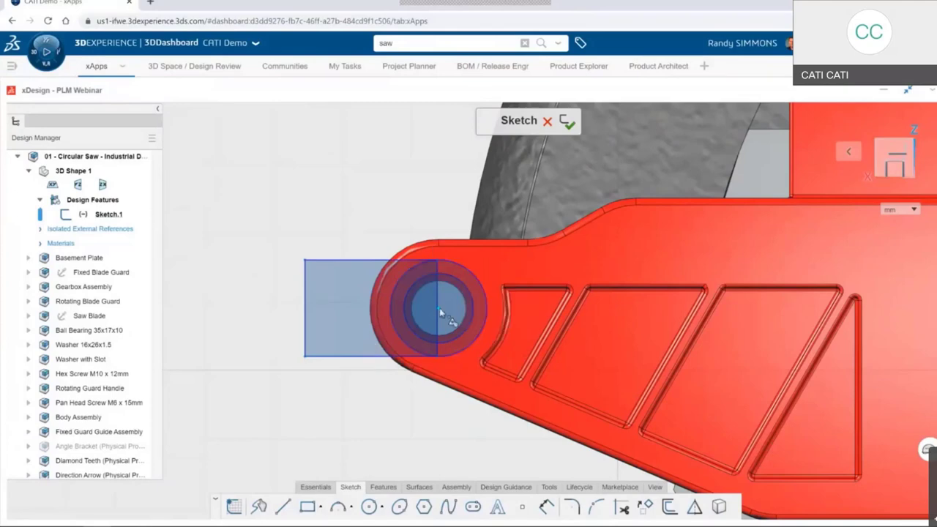
{"action": "left_click", "coordinate": [438, 298]}
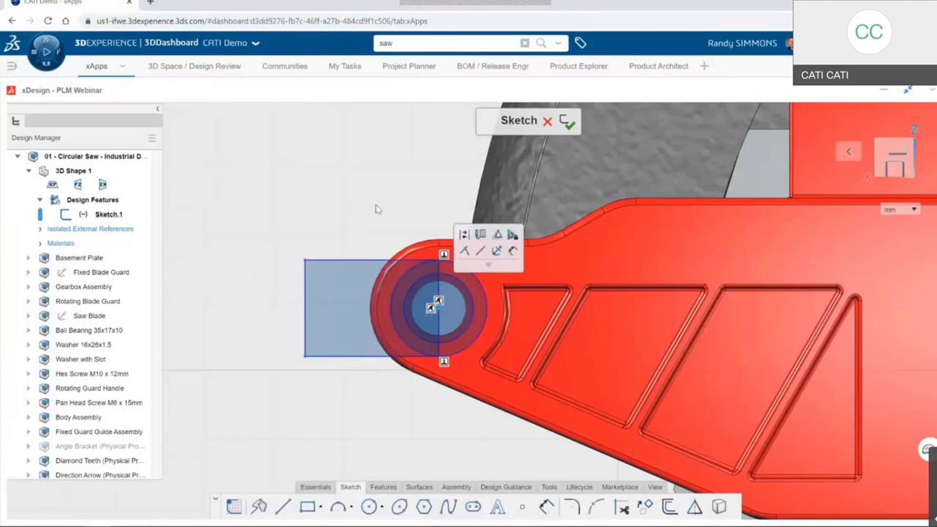
{"action": "left_click_drag", "start_coordinate": [448, 273], "coordinate": [400, 246]}
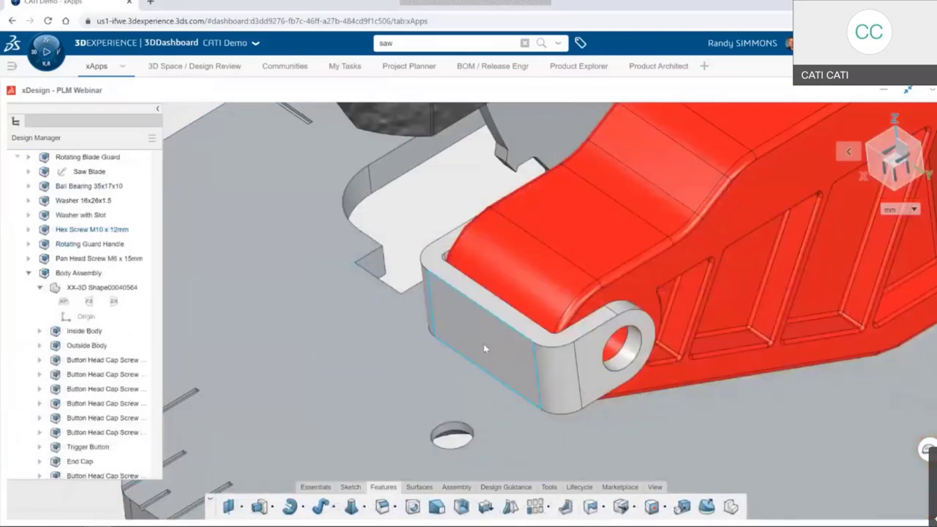
Step: Sketch on the bracket's flat front face a short vertical line below its lower corner, joined to a horizontal line toward the blade
{"action": "left_click", "coordinate": [483, 348]}
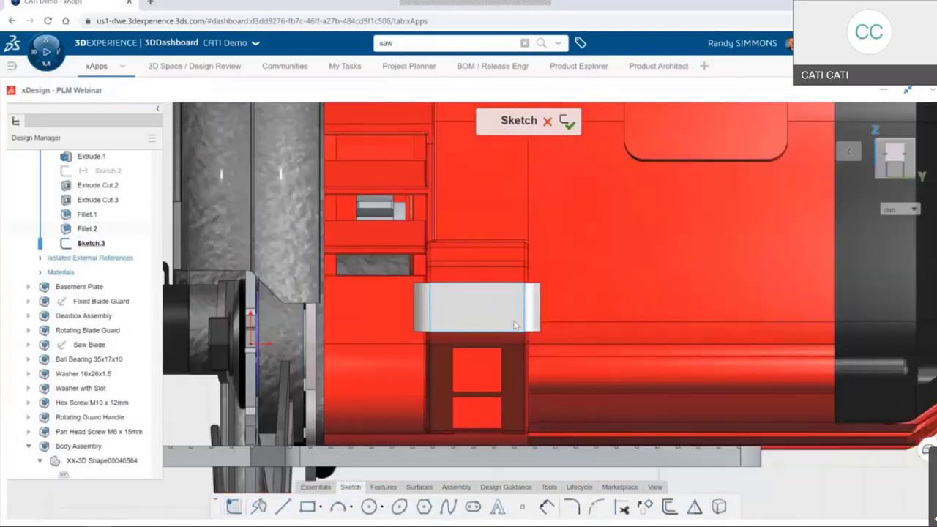
{"action": "middle_click_drag", "start_coordinate": [514, 325], "coordinate": [504, 352]}
{"action": "scroll", "coordinate": [619, 326], "scroll_direction": "up", "scroll_amount": 5}
{"action": "middle_click_drag", "start_coordinate": [663, 412], "coordinate": [634, 314]}
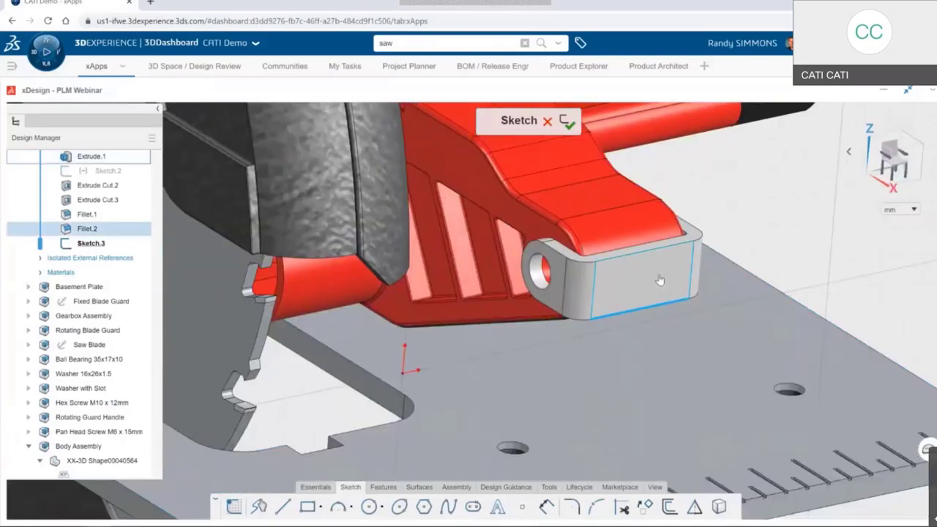
{"action": "right_click", "coordinate": [807, 258]}
{"action": "left_click", "coordinate": [810, 265]}
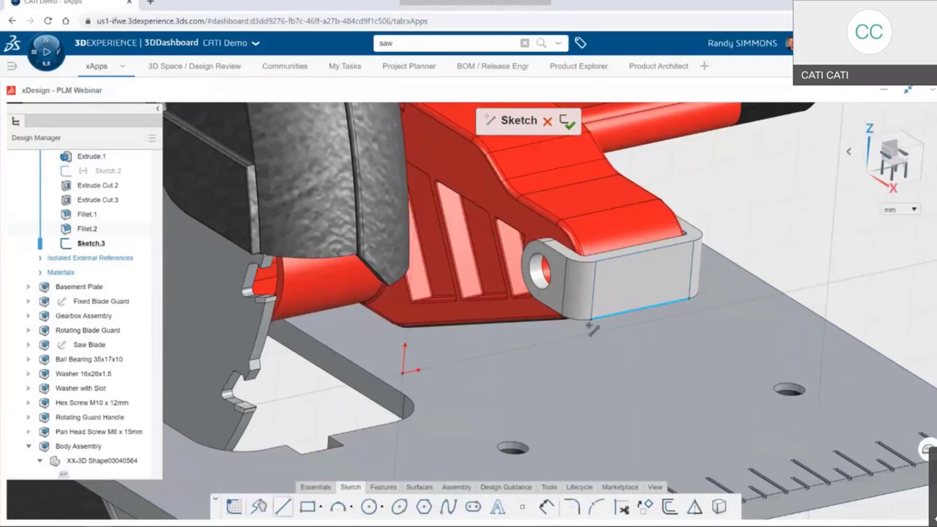
{"action": "left_click", "coordinate": [589, 323]}
{"action": "left_click", "coordinate": [594, 357]}
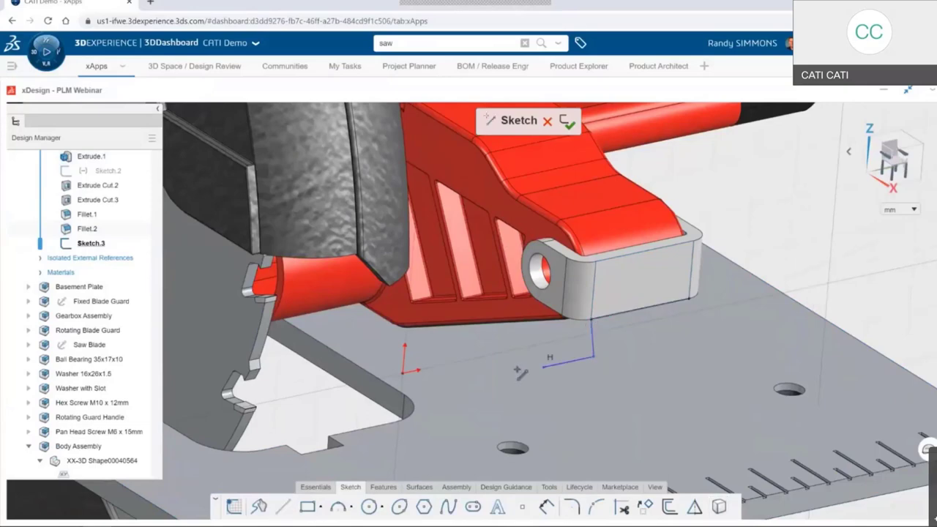
{"action": "left_click", "coordinate": [453, 386]}
{"action": "left_click", "coordinate": [593, 339]}
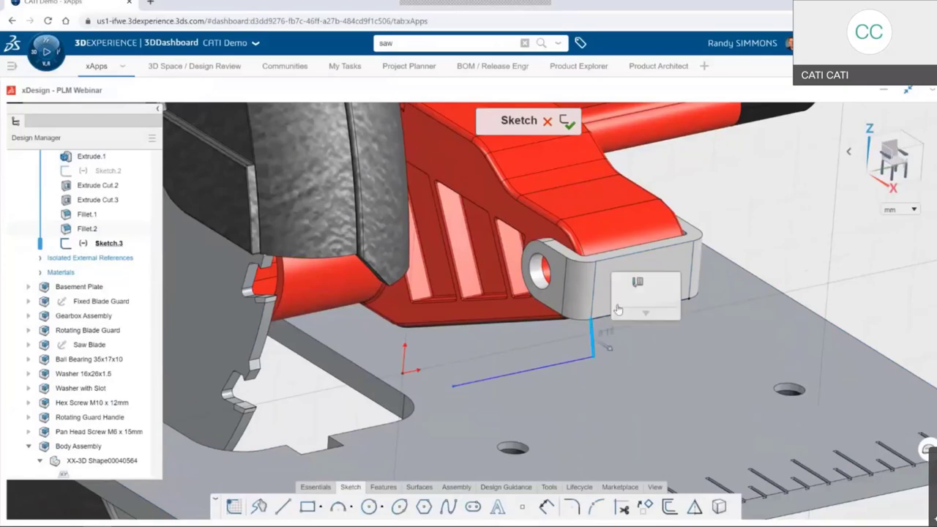
{"action": "left_click", "coordinate": [635, 300]}
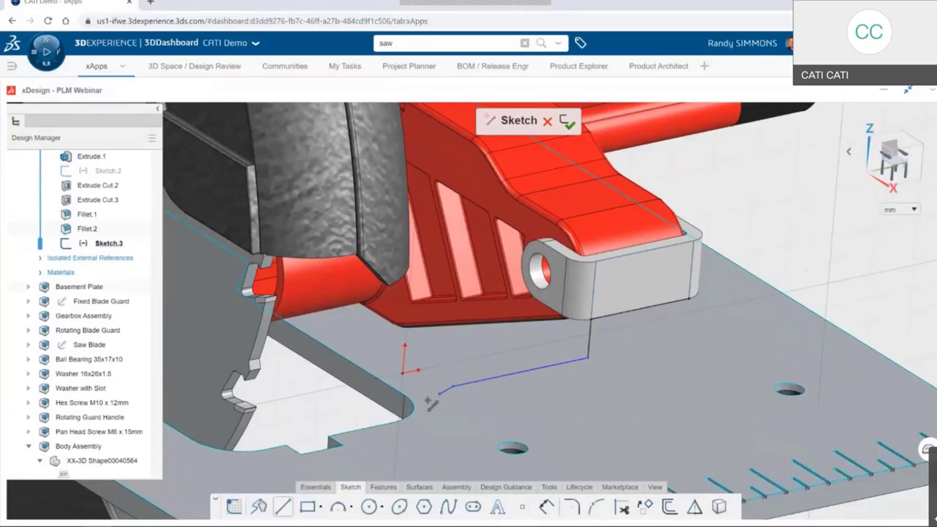
Step: Close the arm profile with a rounded end arc, a lower horizontal line and a vertical line up to the bracket's other lower corner
{"action": "key", "text": "a"}
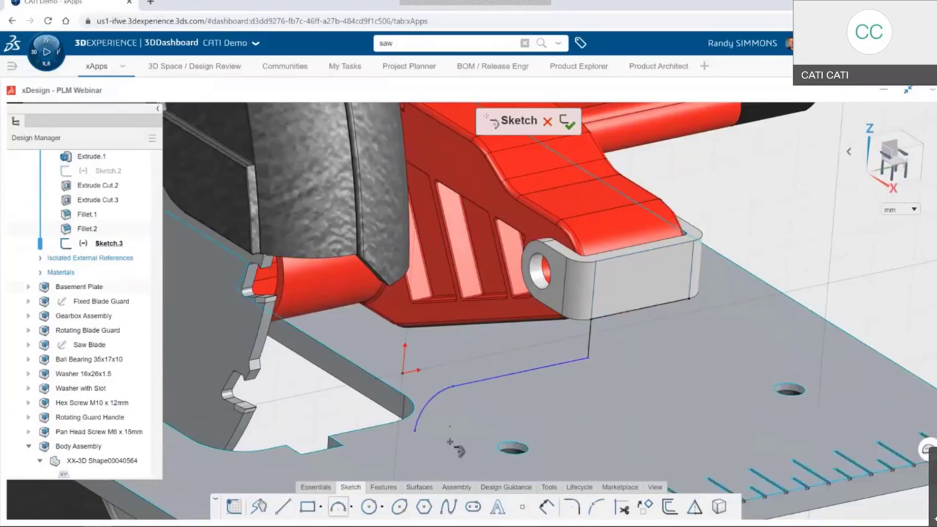
{"action": "left_click", "coordinate": [523, 432]}
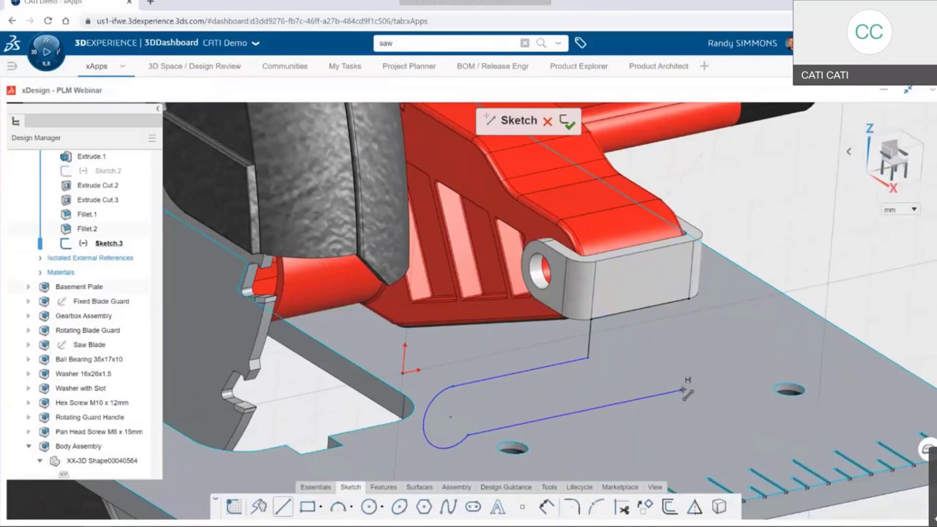
{"action": "left_click", "coordinate": [679, 392]}
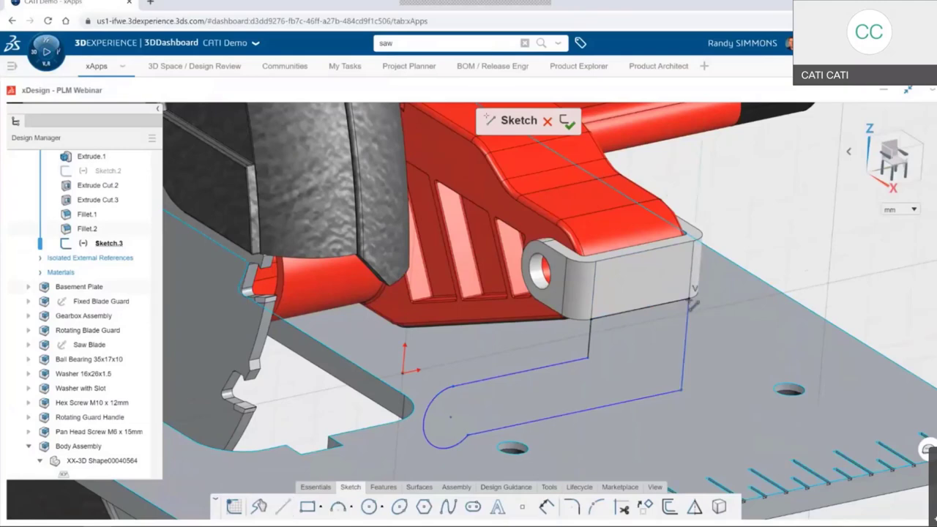
{"action": "left_click", "coordinate": [693, 304]}
Step: Draw one circle centred on the arm's rounded end and a matching circle in the wide part below the bracket
{"action": "left_click", "coordinate": [450, 417]}
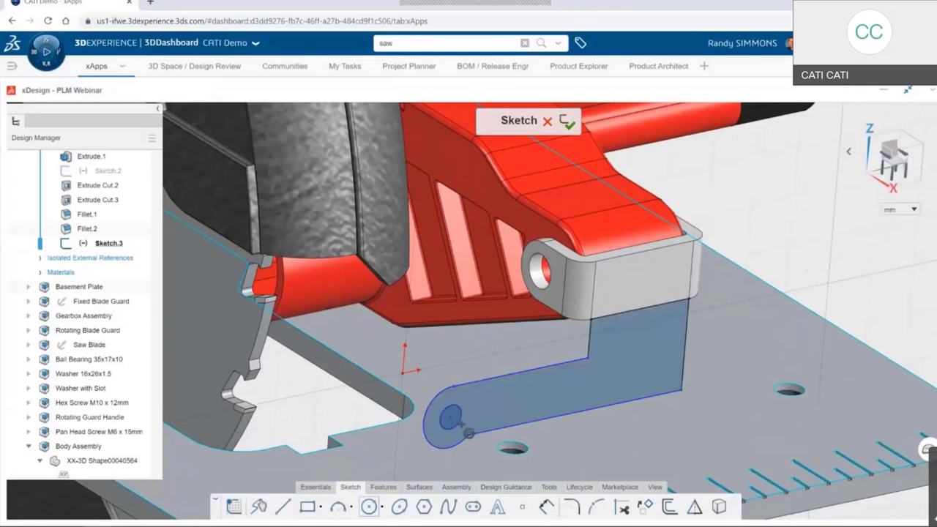
{"action": "left_click", "coordinate": [466, 431]}
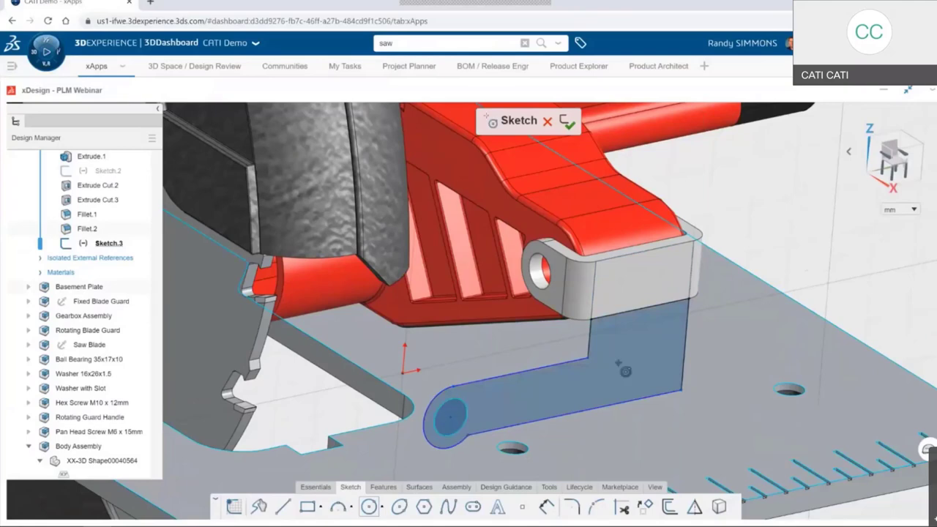
{"action": "left_click", "coordinate": [618, 362]}
Step: Dimension the end hole to 7 mm diameter and place its centre 19 mm below the bracket's bottom edge
{"action": "left_click", "coordinate": [547, 506]}
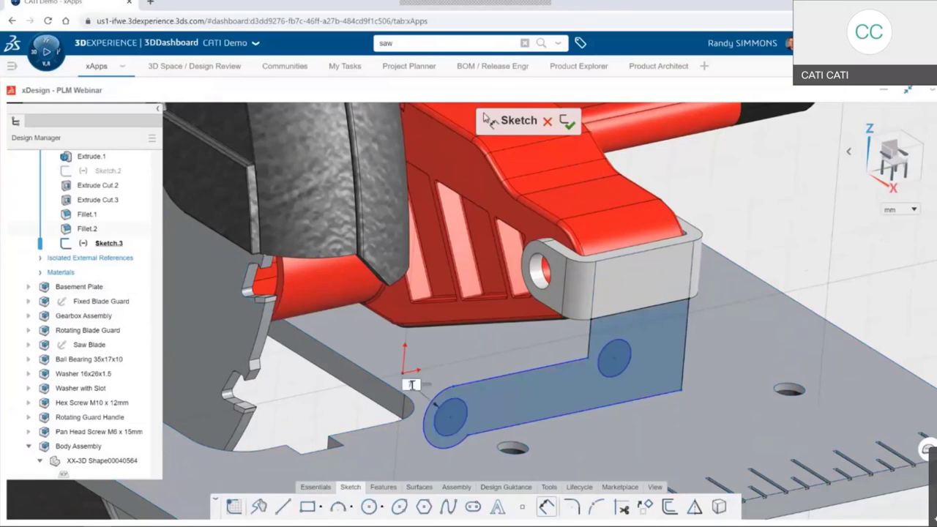
{"action": "left_click", "coordinate": [452, 419]}
{"action": "left_click", "coordinate": [616, 314]}
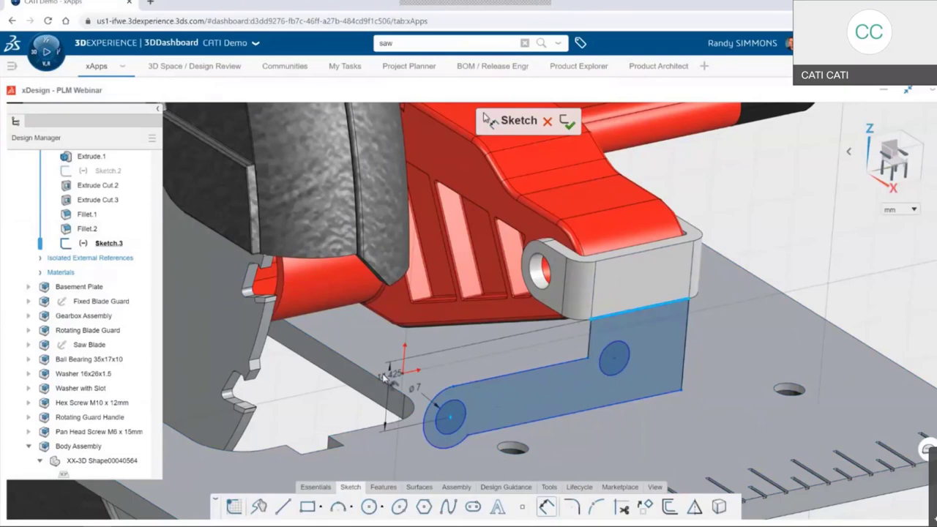
{"action": "left_click", "coordinate": [387, 373]}
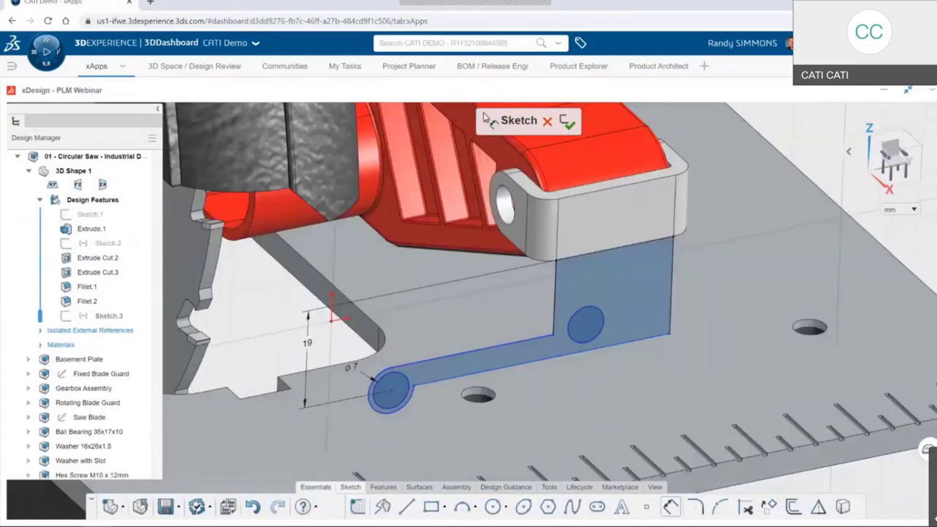
Step: Set the radius of the arm's rounded end to 6.5 mm
{"action": "left_click", "coordinate": [361, 426]}
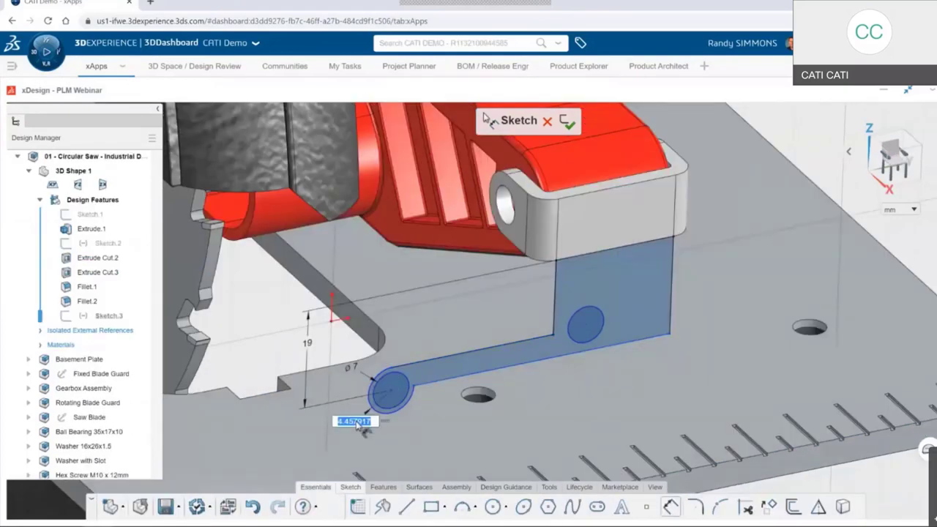
{"action": "type", "text": "6.5"}
{"action": "key", "text": "Return"}
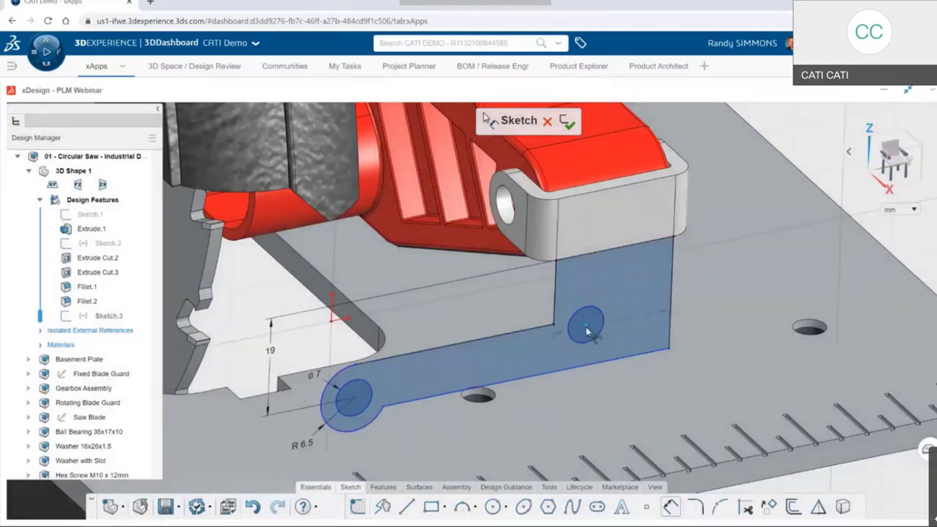
Step: Place the upper hole 10 mm below the bracket's bottom edge and the arm's lower line 3 mm from the end hole's centre
{"action": "left_click", "coordinate": [588, 332]}
{"action": "left_click", "coordinate": [630, 243]}
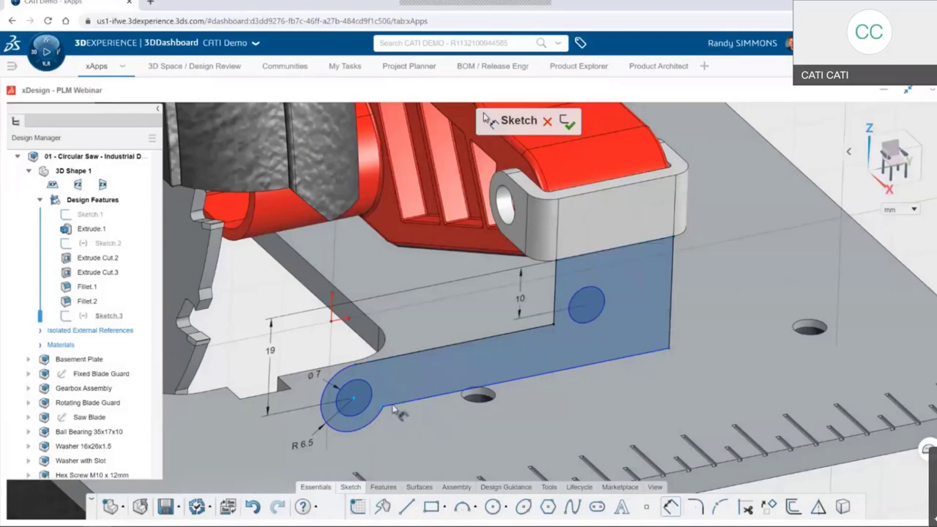
{"action": "left_click", "coordinate": [396, 403]}
{"action": "left_click", "coordinate": [408, 415]}
{"action": "type", "text": "3"}
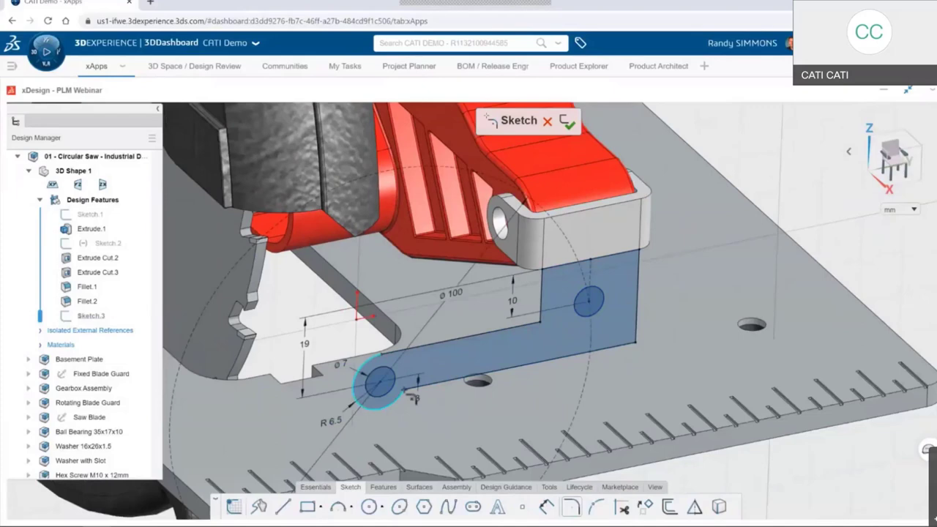
Step: Add 10 mm sketch fillets where the end arc meets the lower line and at the arm's outer and inner bends
{"action": "left_click", "coordinate": [403, 390]}
{"action": "key", "text": "Return"}
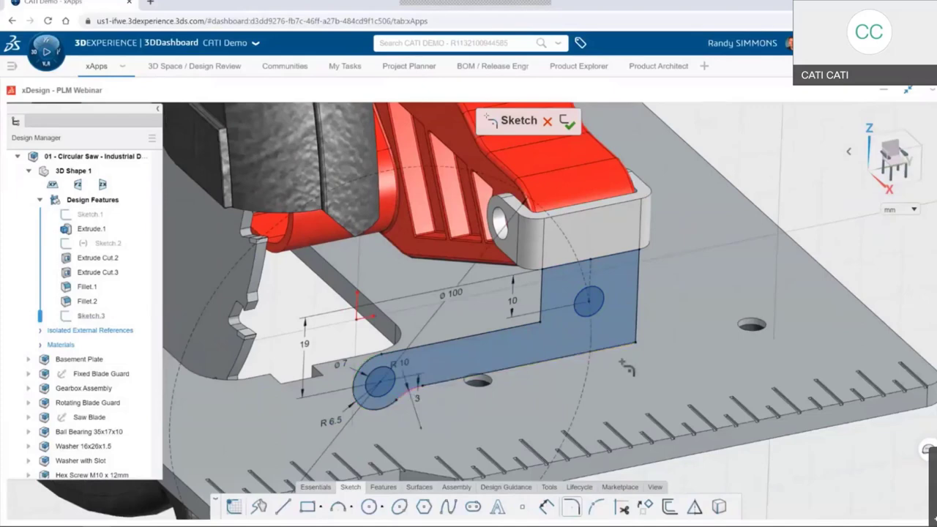
{"action": "left_click", "coordinate": [636, 342]}
{"action": "left_click", "coordinate": [542, 323]}
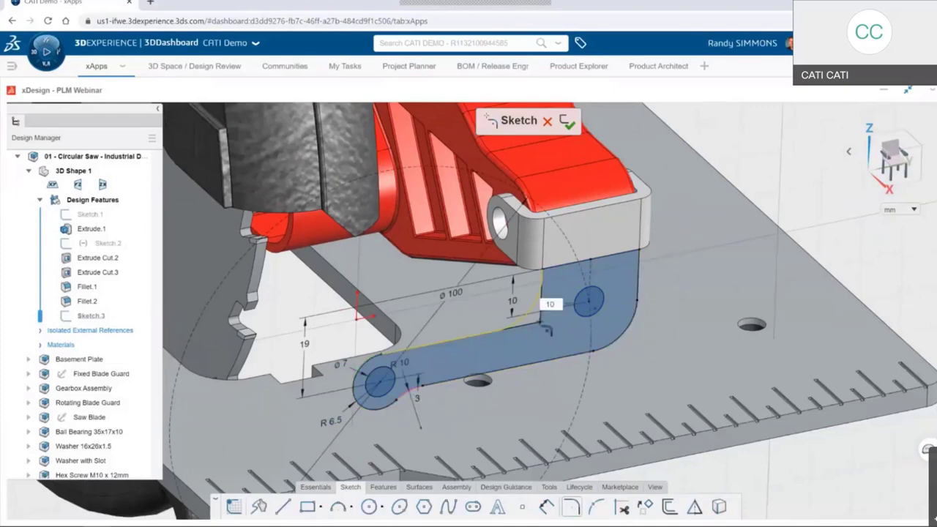
{"action": "key", "text": "Return"}
Step: Extrude the bracket arm sketch 3 mm blind as an added solid, toward the front of the saw
{"action": "left_click", "coordinate": [382, 489]}
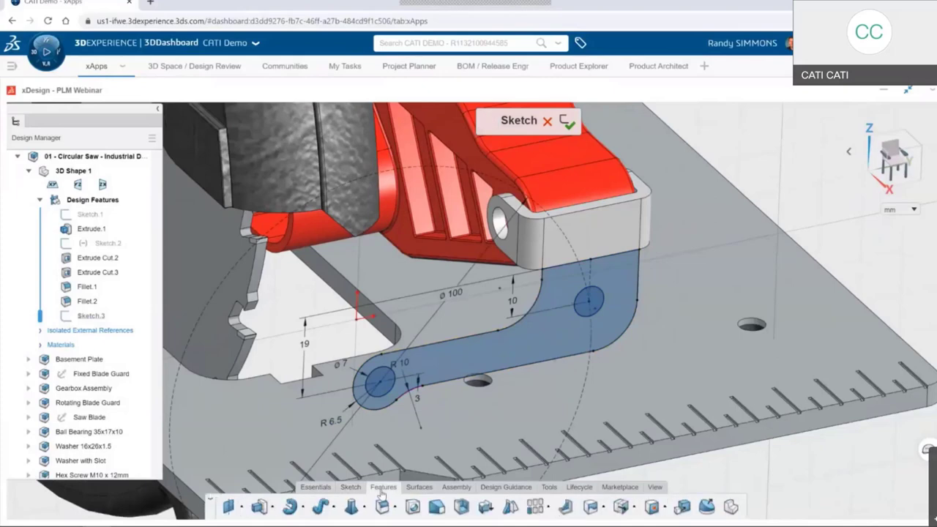
{"action": "left_click", "coordinate": [259, 507]}
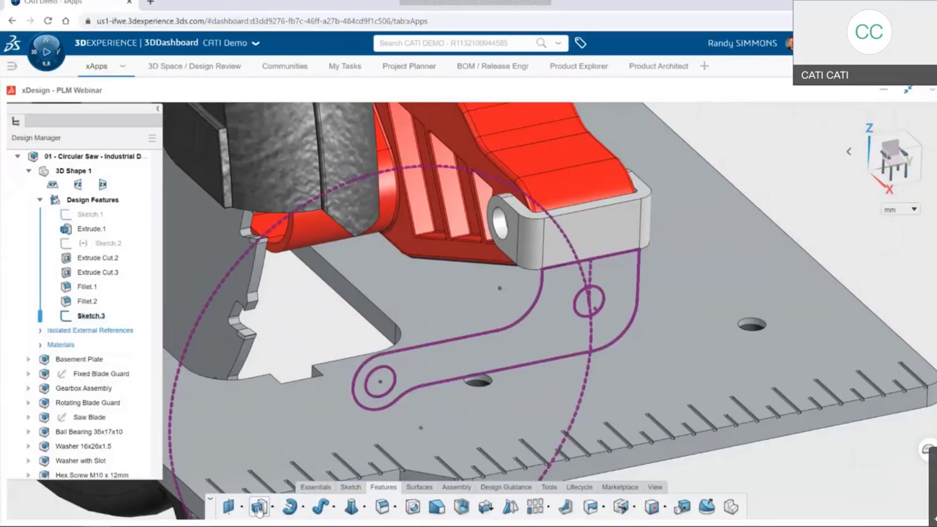
{"action": "left_click", "coordinate": [259, 507]}
{"action": "type", "text": "3"}
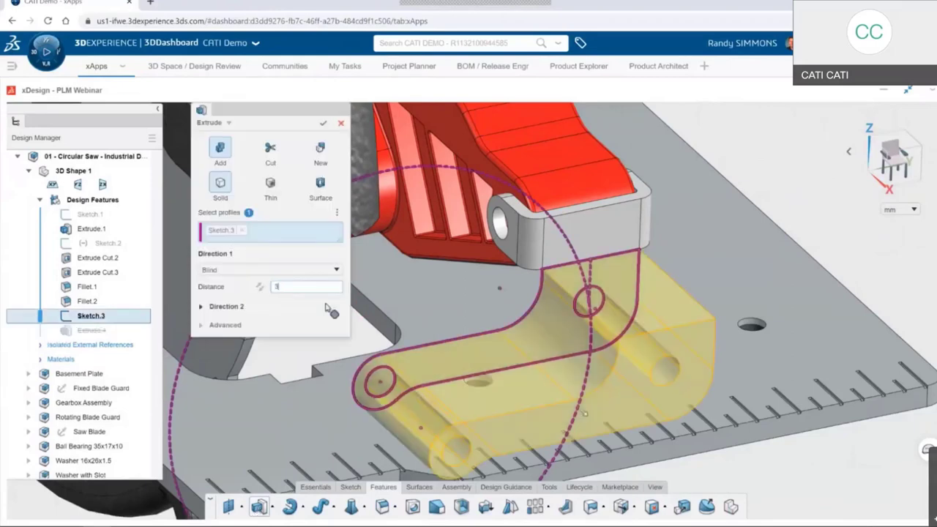
{"action": "key", "text": "Return"}
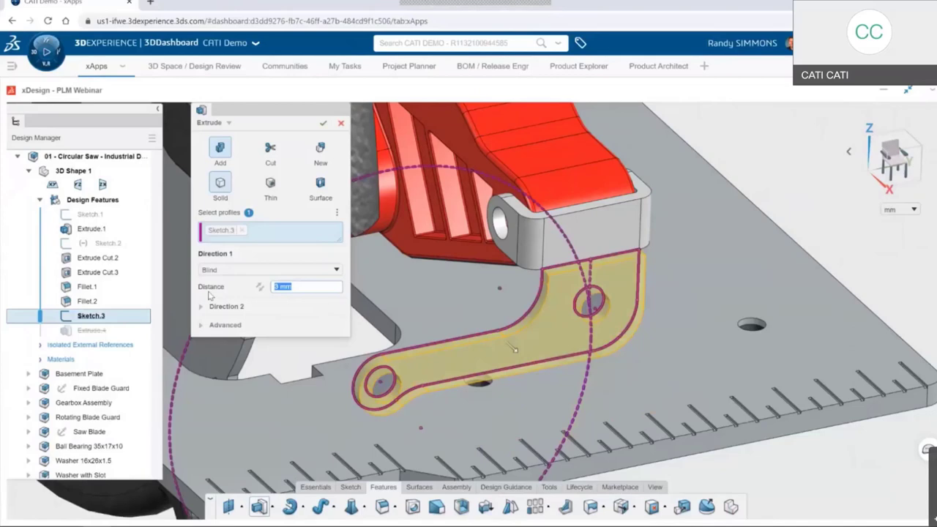
{"action": "left_click", "coordinate": [261, 290]}
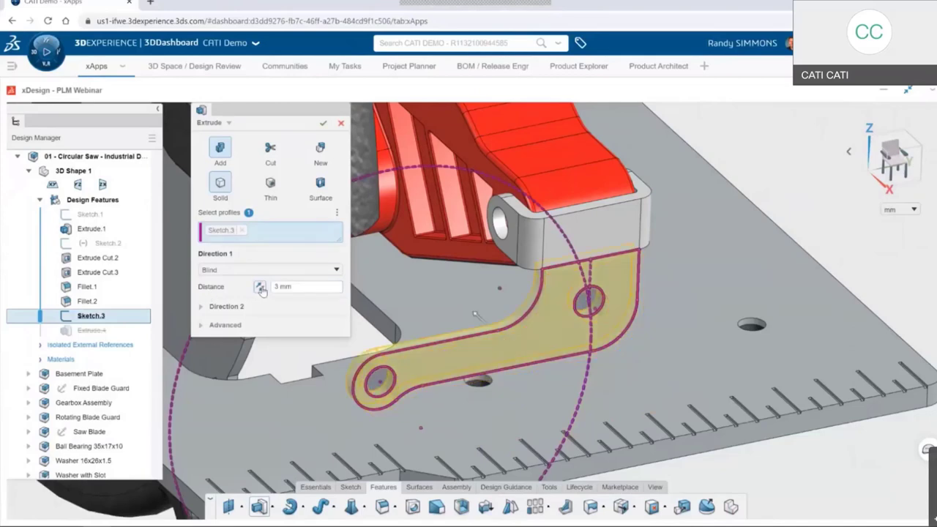
{"action": "left_click", "coordinate": [235, 328]}
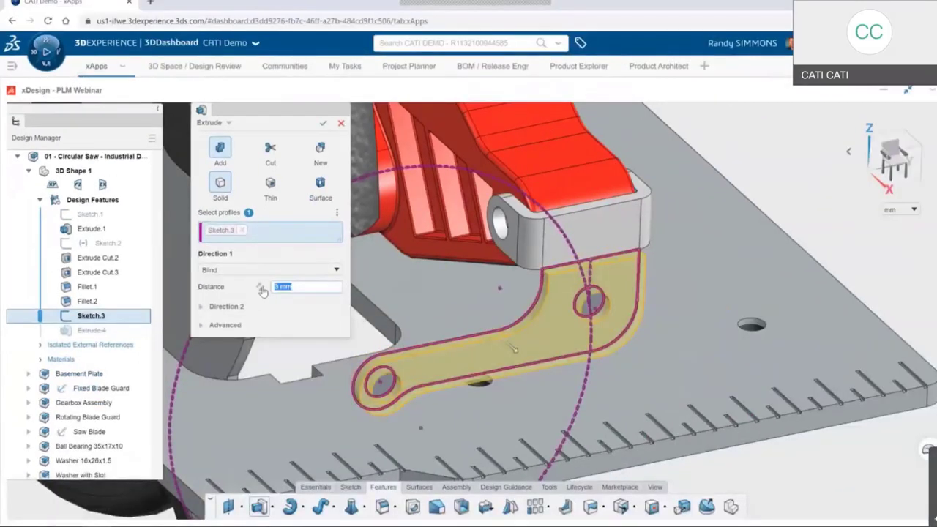
{"action": "key", "text": "Return"}
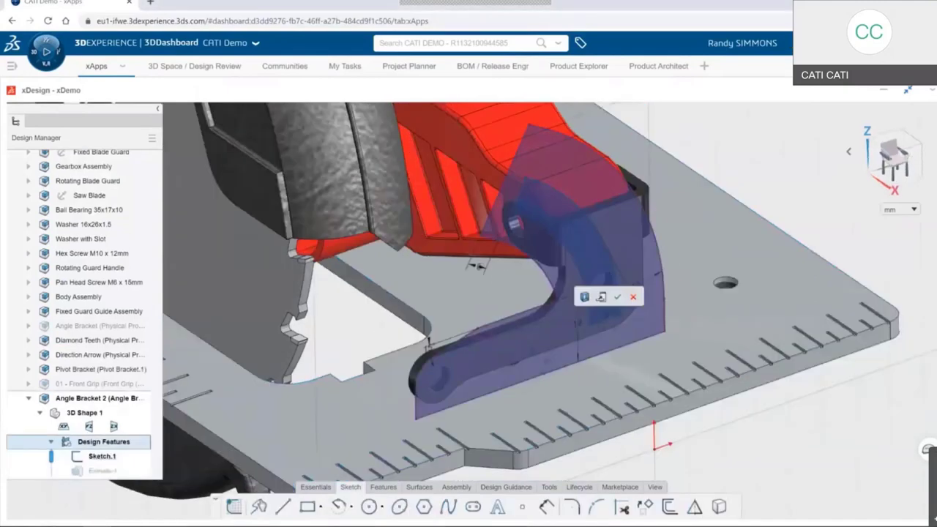
Step: Extrude the angle bracket profile and add a 2 mm thin rim around its curved slot, up to the front face with a 1 mm offset
{"action": "left_click_drag", "start_coordinate": [555, 261], "coordinate": [573, 272]}
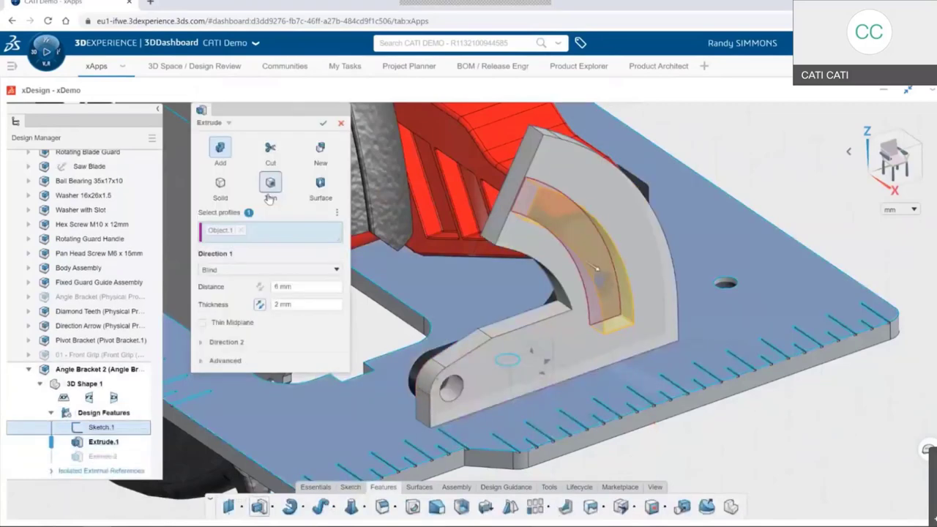
{"action": "left_click", "coordinate": [270, 198]}
{"action": "left_click", "coordinate": [266, 269]}
{"action": "left_click", "coordinate": [226, 332]}
{"action": "left_click", "coordinate": [453, 423]}
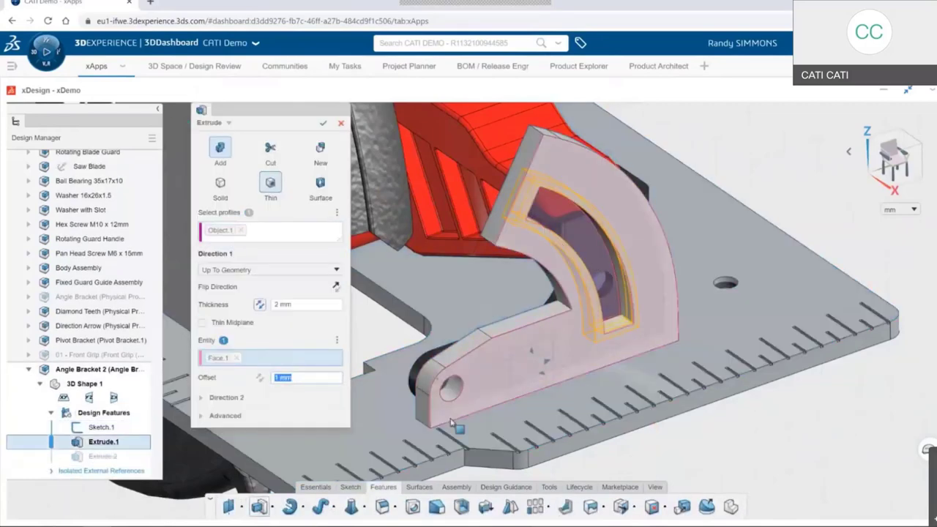
{"action": "left_click", "coordinate": [323, 124]}
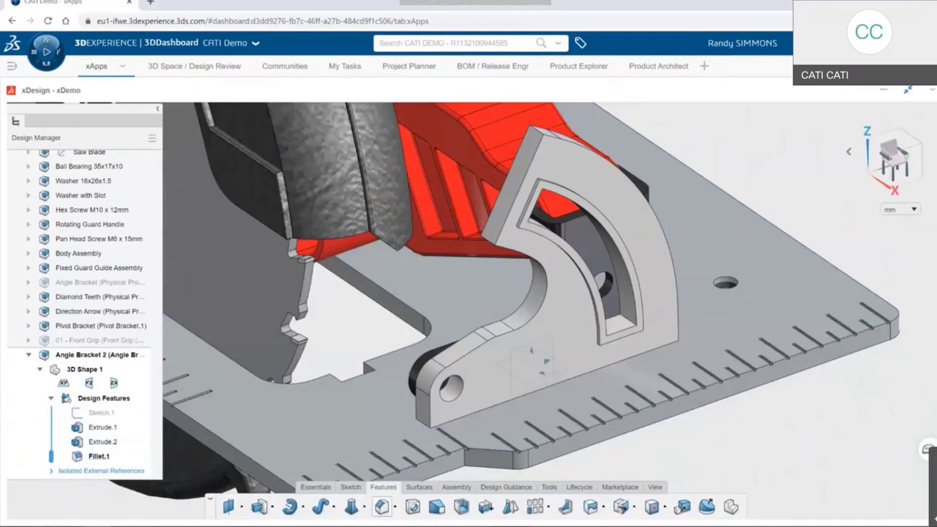
Step: Chamfer the two corner edges at the upper end of the angle bracket's curved arm by 3 mm at 45 degrees
{"action": "left_click", "coordinate": [492, 229]}
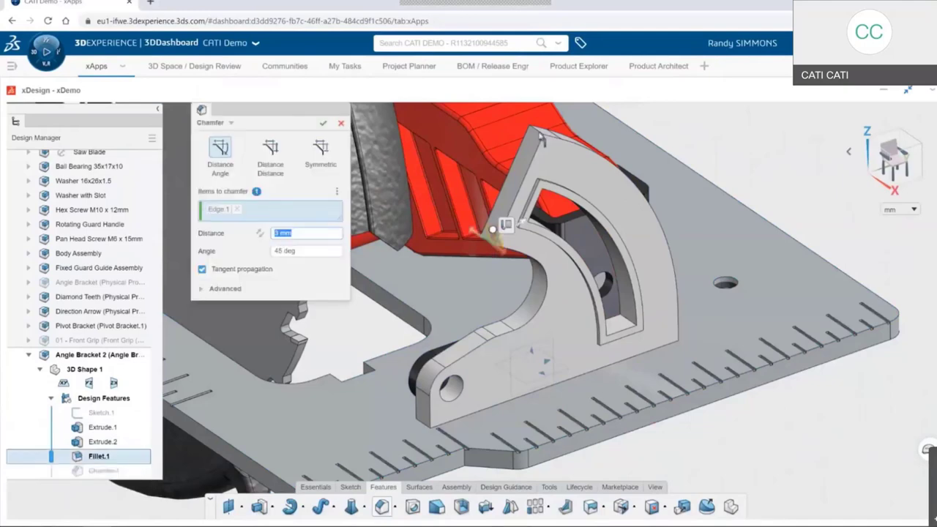
{"action": "left_click", "coordinate": [532, 140]}
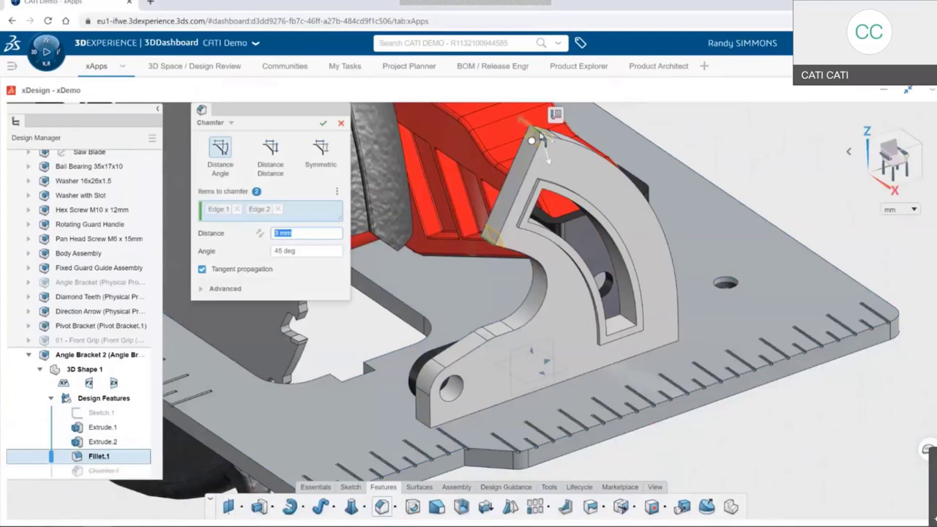
{"action": "key", "text": "Return"}
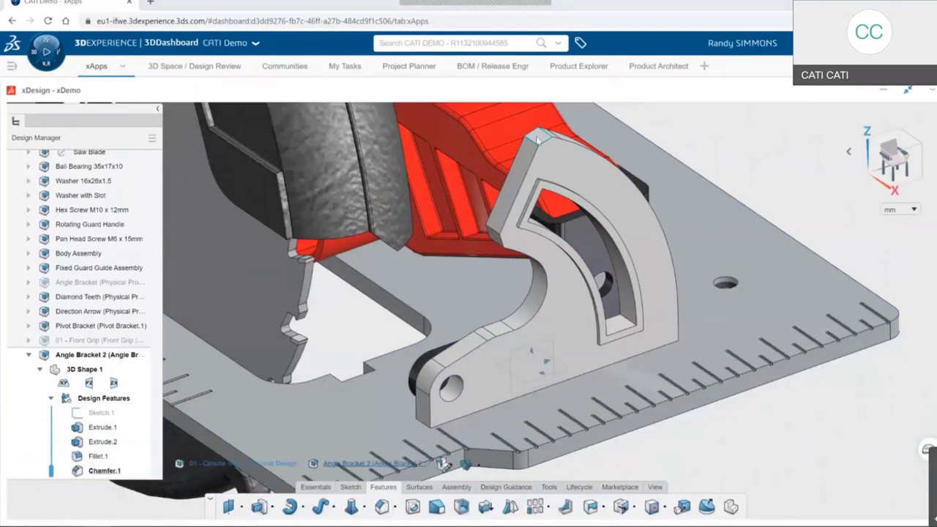
{"action": "left_click", "coordinate": [539, 138]}
{"action": "double_click", "coordinate": [538, 137]}
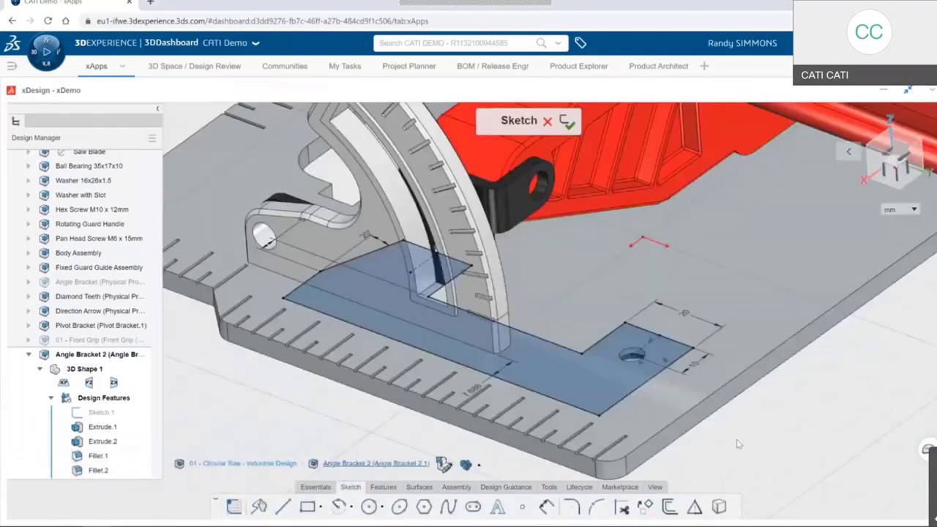
Step: Extrude the L-shaped base sketch 6 mm upward with Auto Merge off, merging it with the selected angle bracket body
{"action": "left_click", "coordinate": [577, 327]}
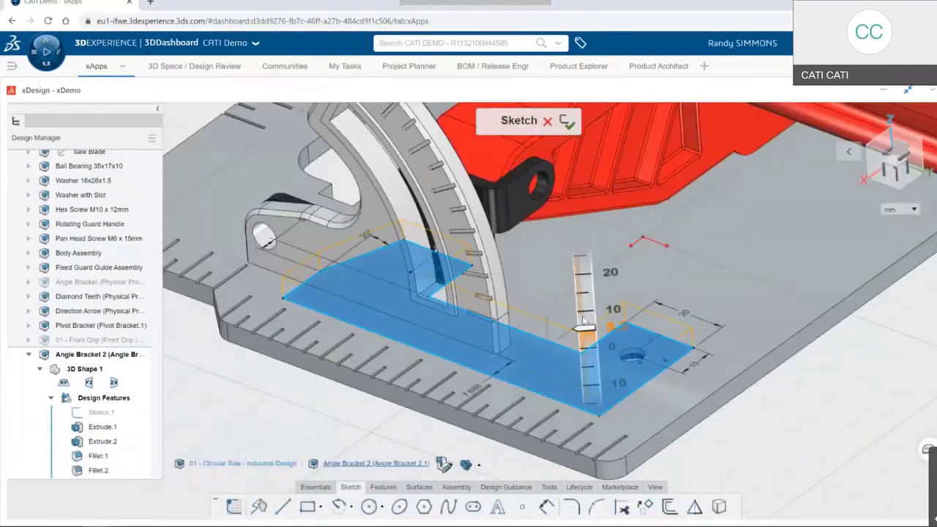
{"action": "left_click_drag", "start_coordinate": [583, 317], "coordinate": [584, 315]}
{"action": "left_click", "coordinate": [584, 320]}
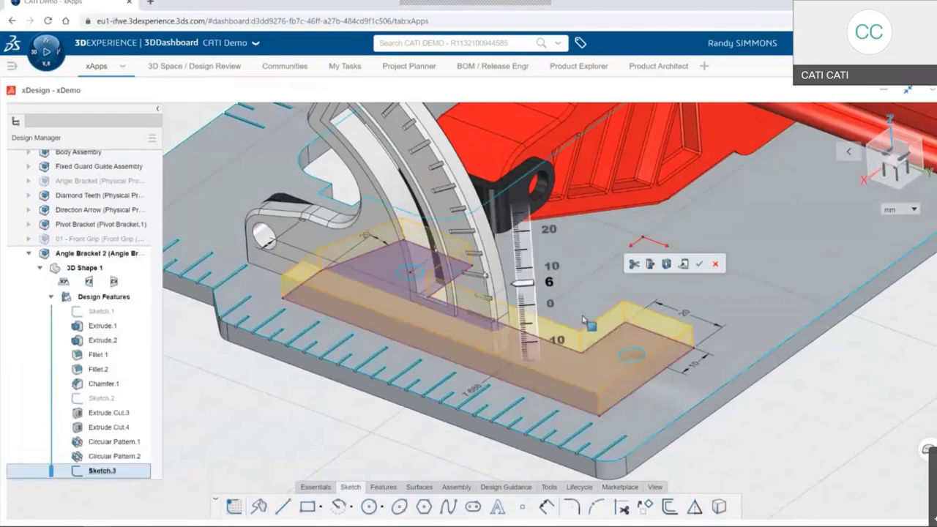
{"action": "left_click", "coordinate": [666, 264]}
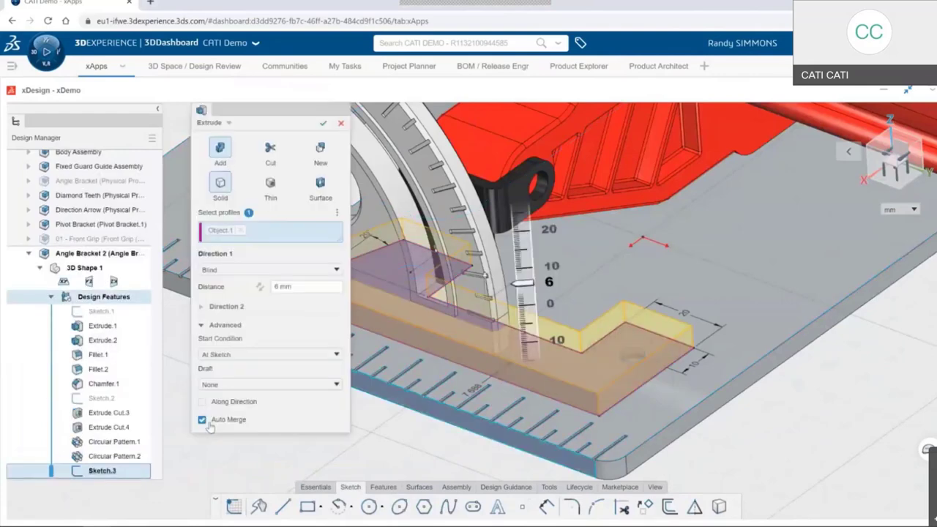
{"action": "left_click", "coordinate": [202, 419]}
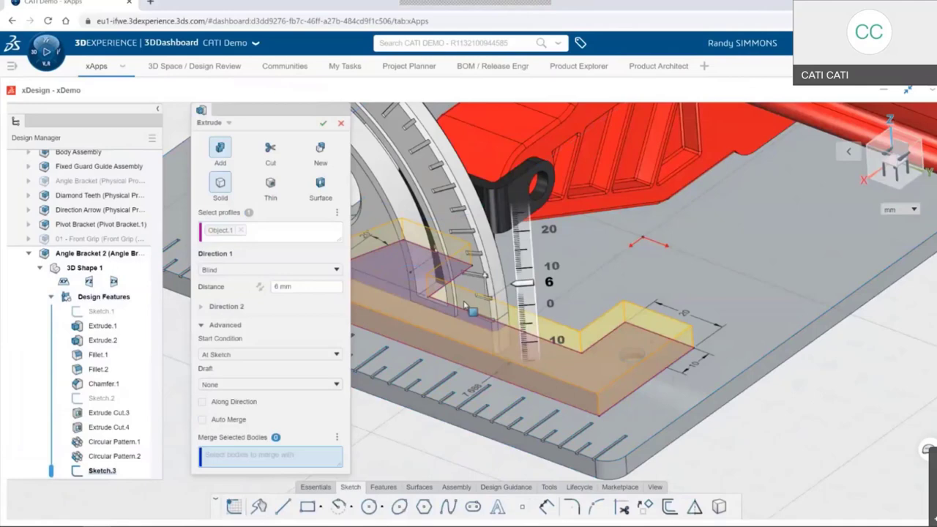
{"action": "left_click", "coordinate": [464, 304]}
{"action": "left_click", "coordinate": [323, 123]}
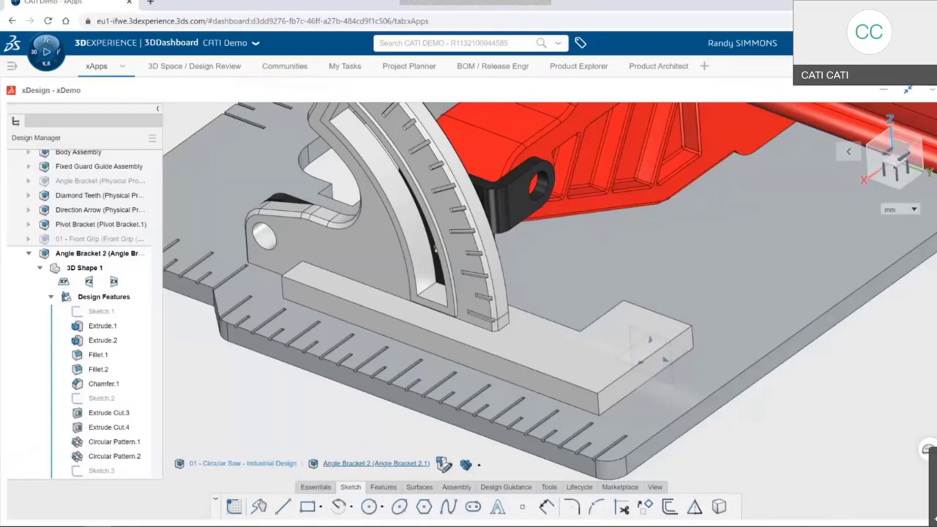
Step: Try to make a component named Angle Bracket from the bracket's extrude, fillet, chamfer and related features
{"action": "left_click", "coordinate": [456, 487]}
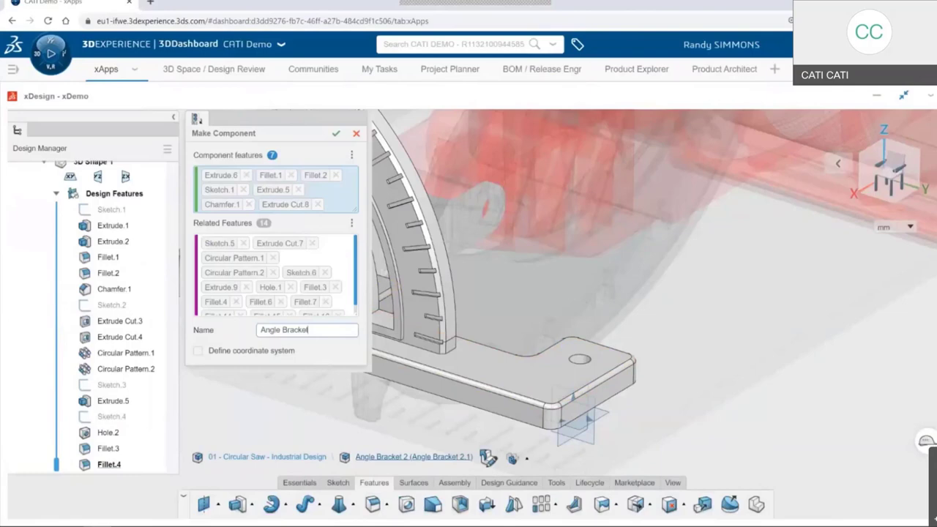
{"action": "left_click", "coordinate": [357, 134]}
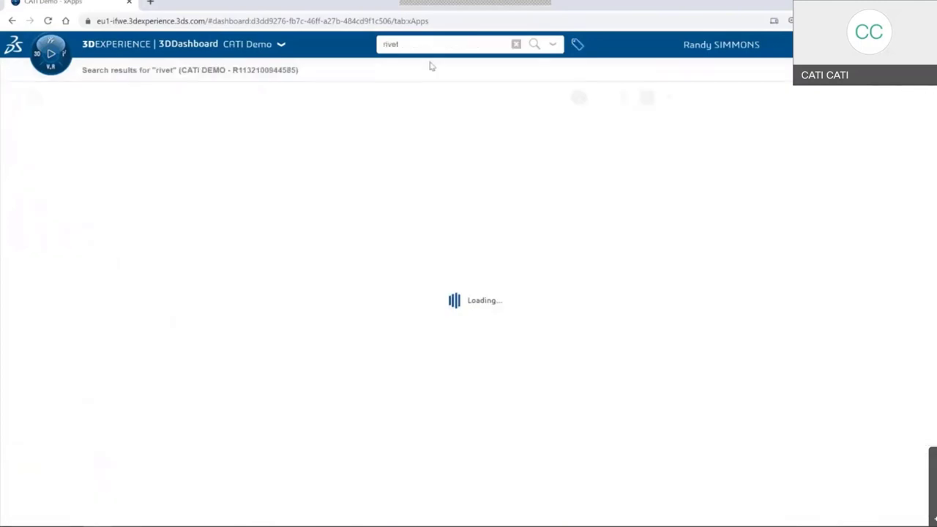
Step: Insert one instance of Rivet 7 x 9 from the search results into the circular saw assembly
{"action": "left_click", "coordinate": [393, 118]}
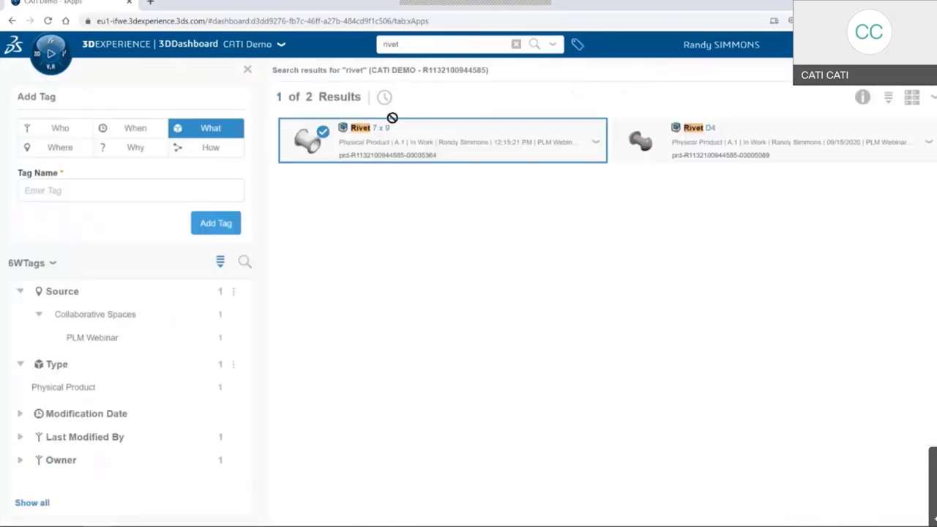
{"action": "left_click_drag", "start_coordinate": [393, 118], "coordinate": [382, 489]}
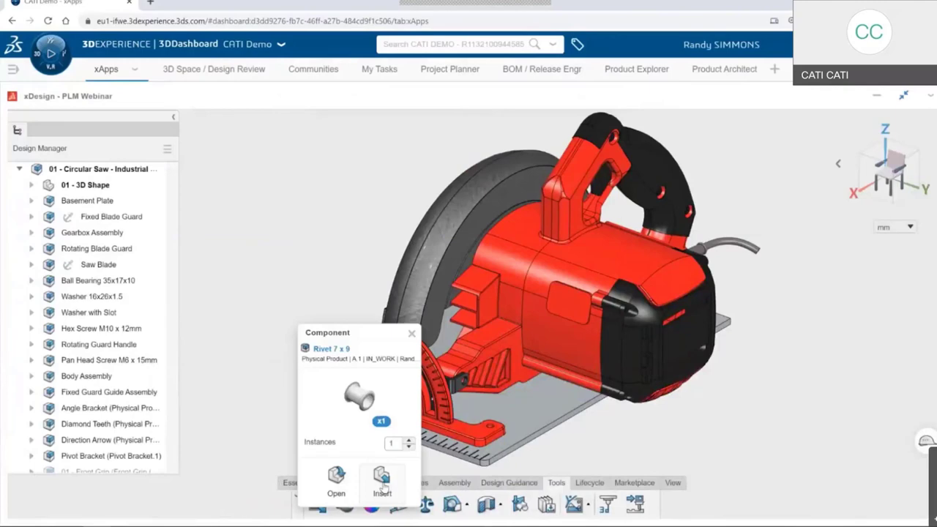
{"action": "left_click", "coordinate": [383, 484]}
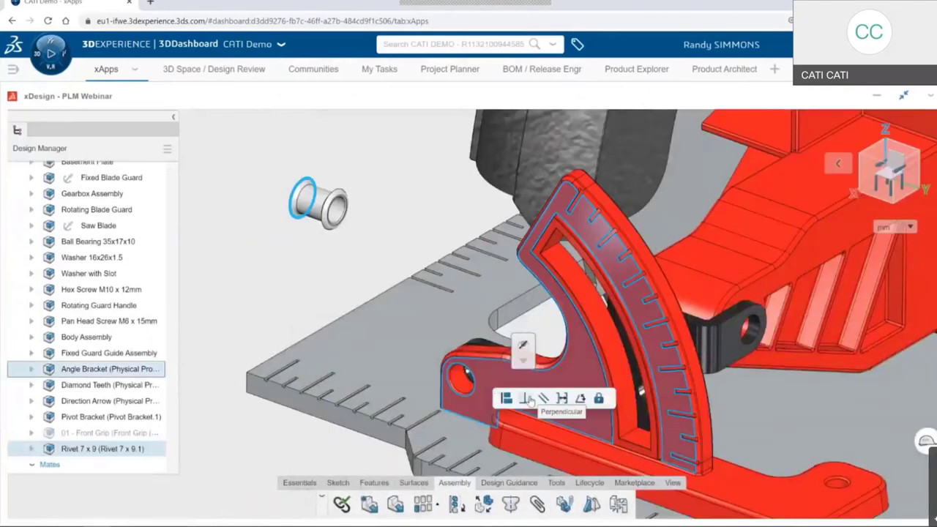
Step: Mate the rivet's flange coincident with the angle bracket's front face in flipped orientation, and its shank concentric with the bracket's pivot hole
{"action": "left_click", "coordinate": [512, 400]}
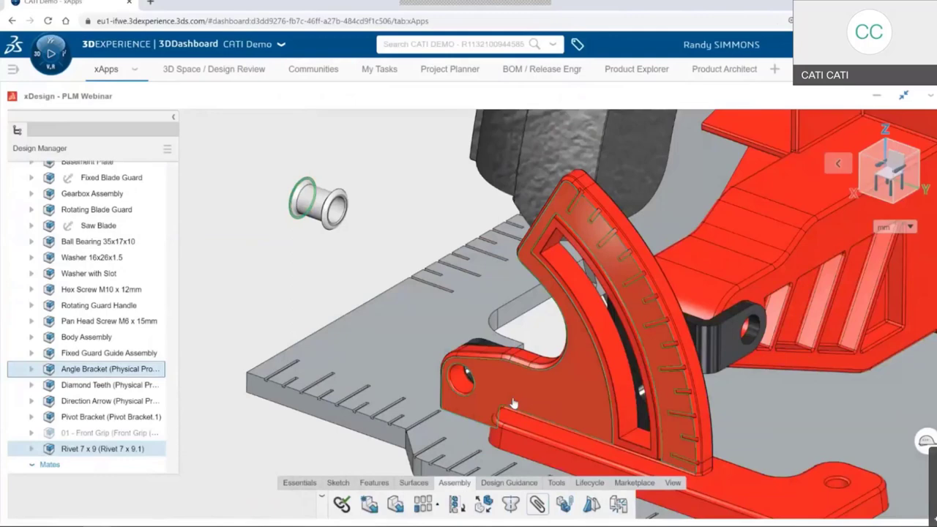
{"action": "left_click", "coordinate": [514, 404]}
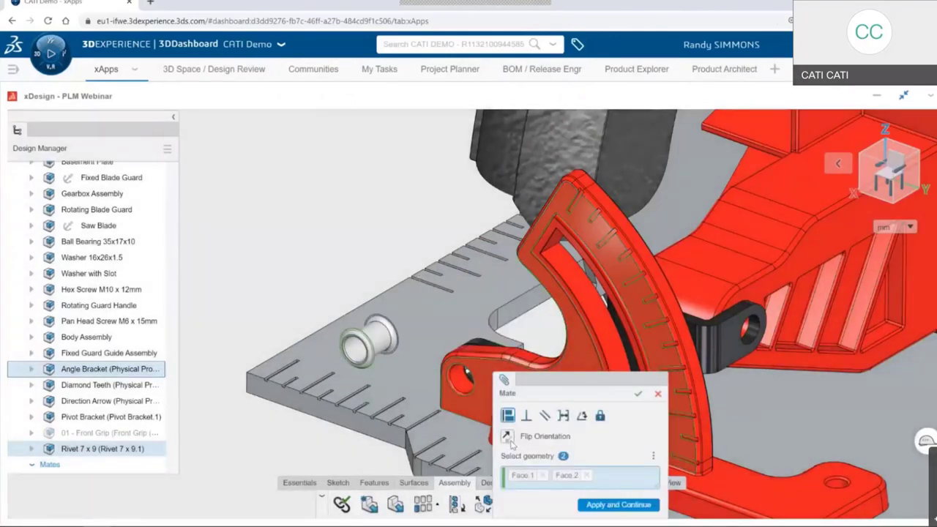
{"action": "left_click", "coordinate": [639, 394]}
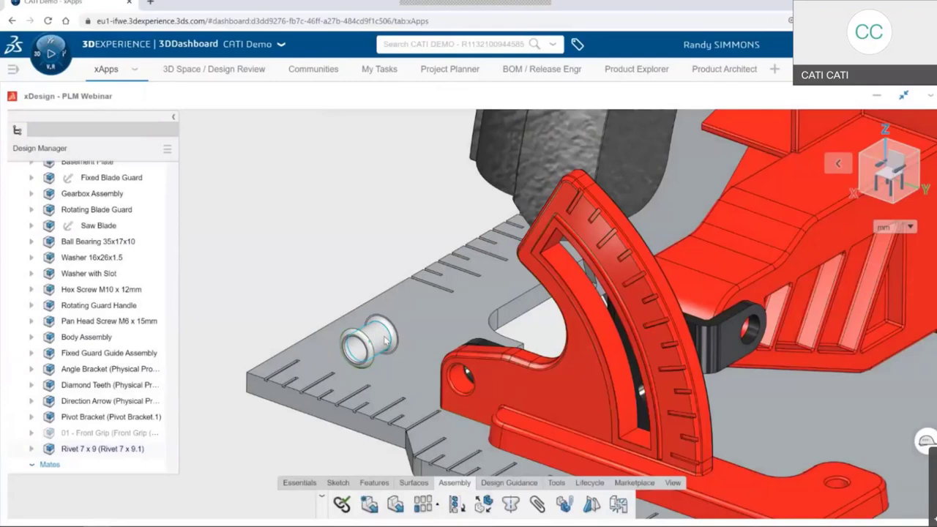
{"action": "left_click", "coordinate": [384, 340]}
{"action": "left_click", "coordinate": [463, 381]}
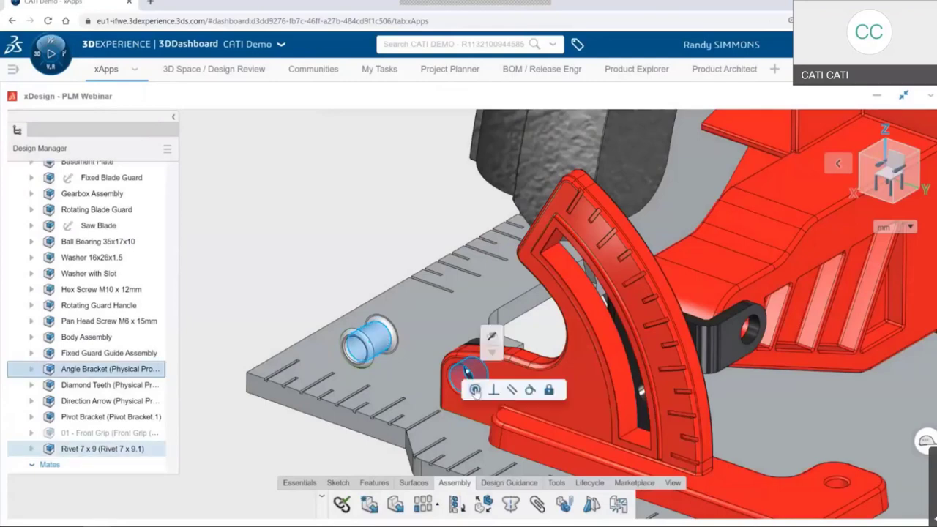
{"action": "left_click", "coordinate": [475, 389]}
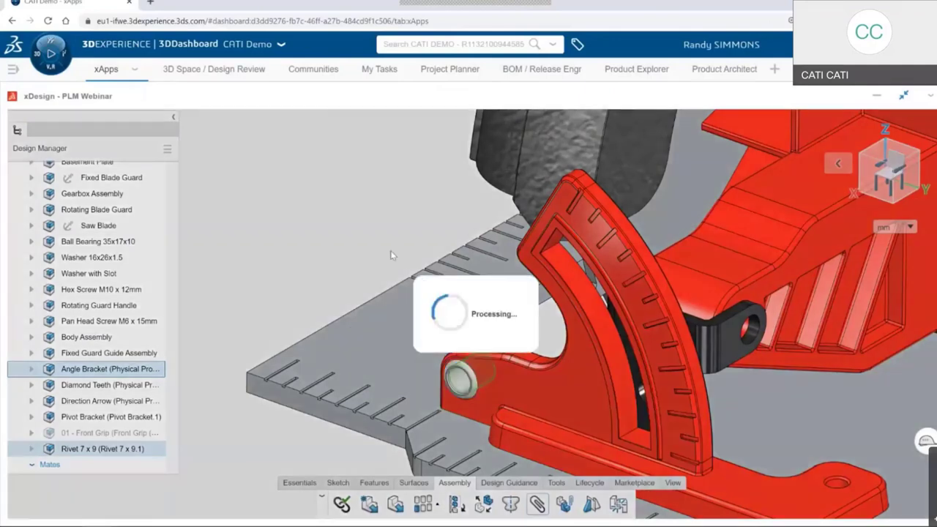
Step: Search for "socket head" and insert Socket Head Cap Screw M6 x 40mm into the circular saw assembly
{"action": "left_click", "coordinate": [440, 45]}
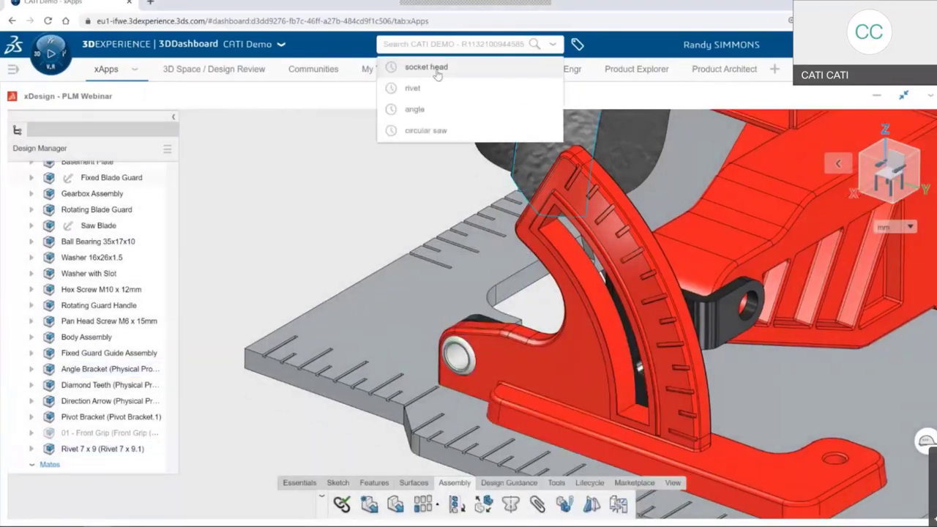
{"action": "left_click", "coordinate": [426, 67]}
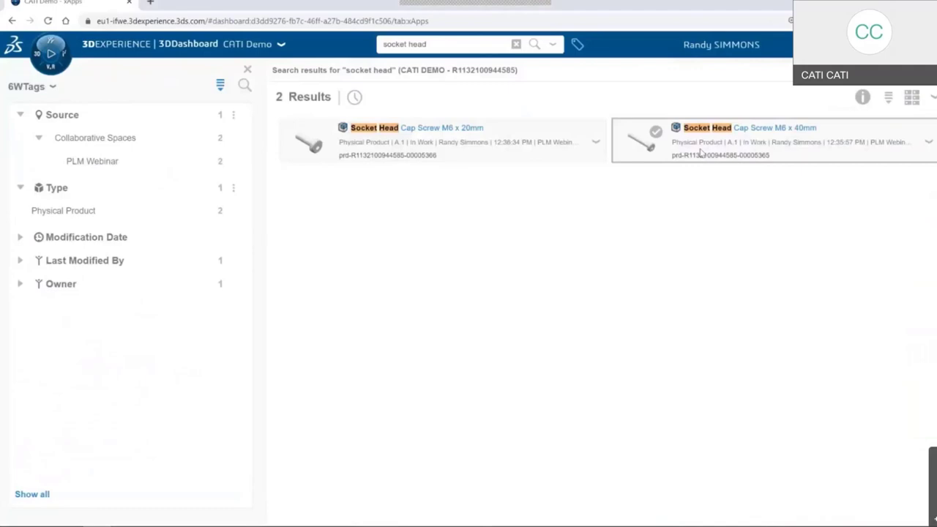
{"action": "left_click_drag", "start_coordinate": [700, 152], "coordinate": [335, 229]}
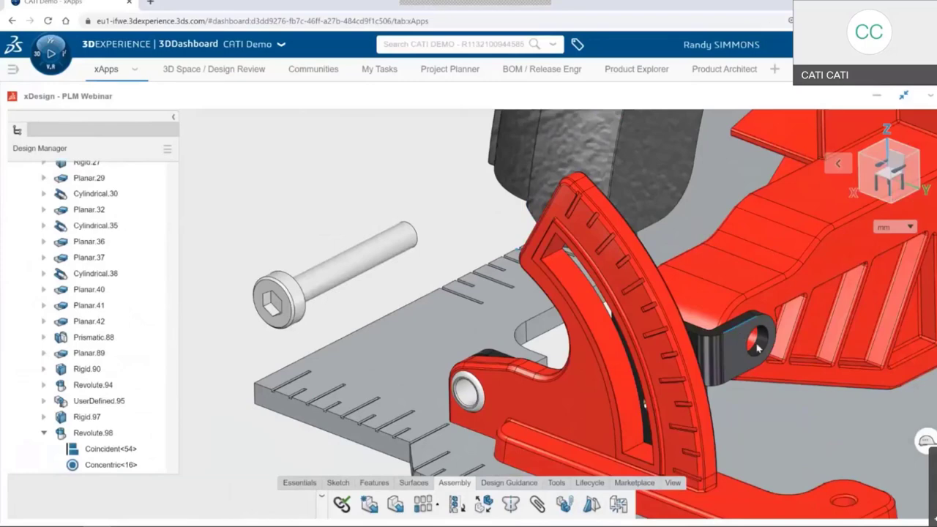
Step: Mate the cap screw's shank concentric with the pivot bracket's lug hole and the underside of its head against the lug face
{"action": "left_click", "coordinate": [758, 348]}
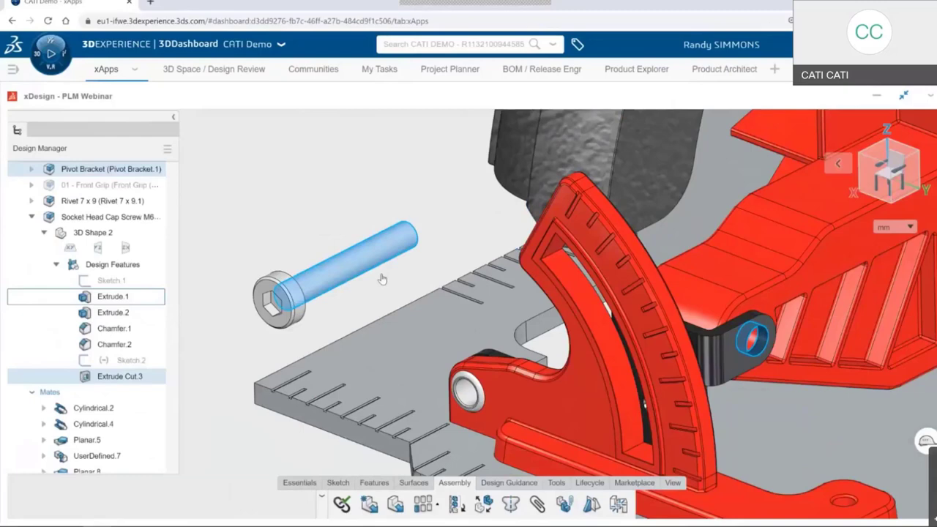
{"action": "left_click", "coordinate": [382, 278]}
{"action": "left_click", "coordinate": [497, 148]}
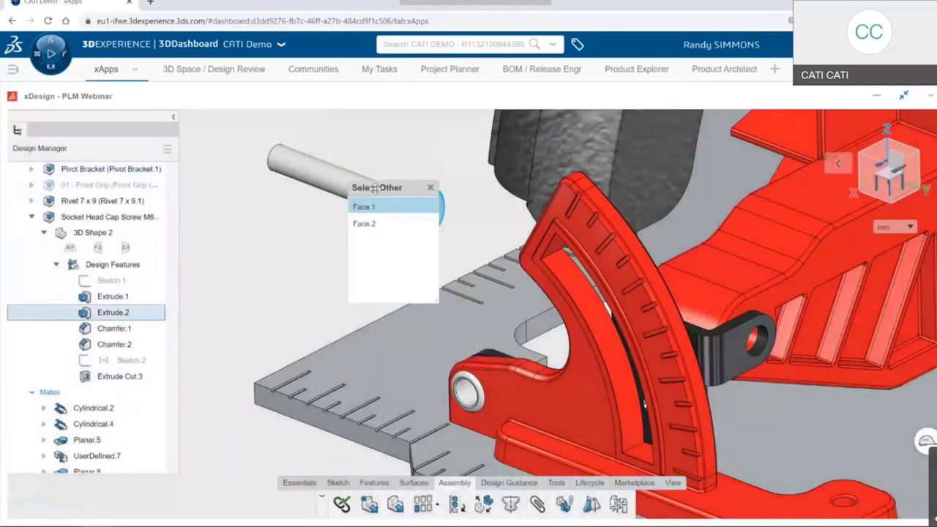
{"action": "left_click", "coordinate": [366, 207]}
{"action": "left_click", "coordinate": [756, 361]}
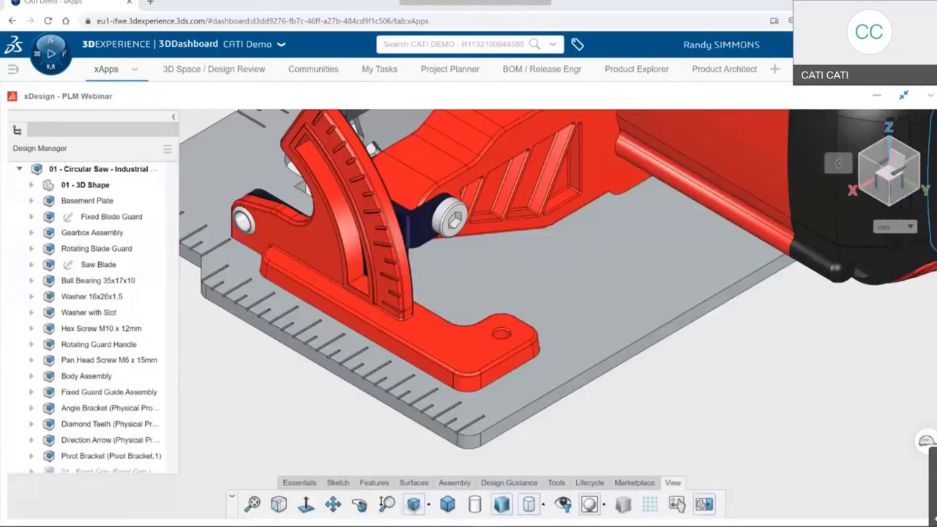
Step: Search for "flat head" and insert Flat Head Cap Screw M6 x 15mm into the circular saw assembly
{"action": "left_click", "coordinate": [429, 44]}
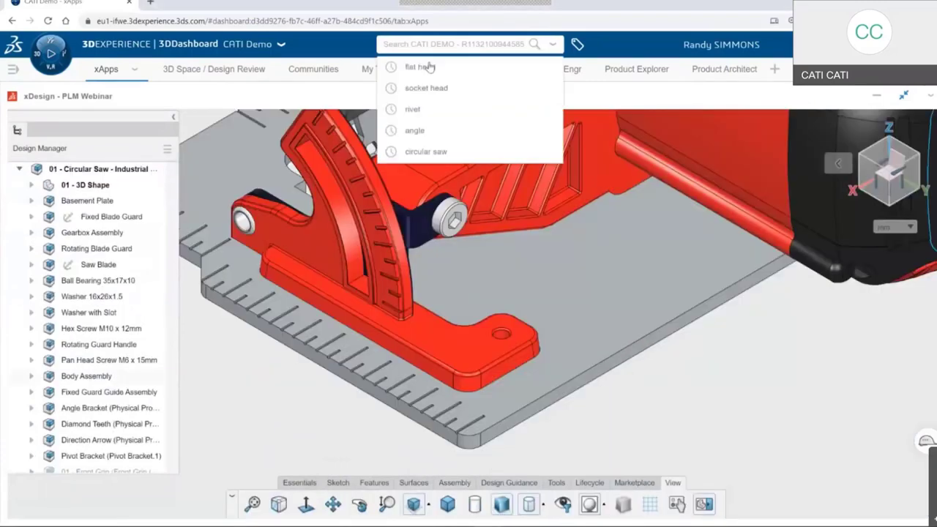
{"action": "left_click", "coordinate": [429, 67]}
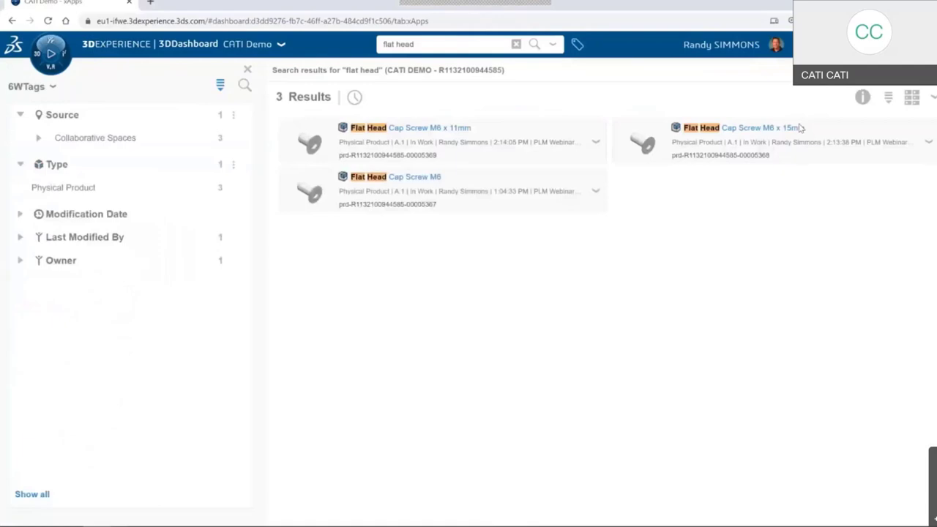
{"action": "left_click_drag", "start_coordinate": [801, 128], "coordinate": [496, 347]}
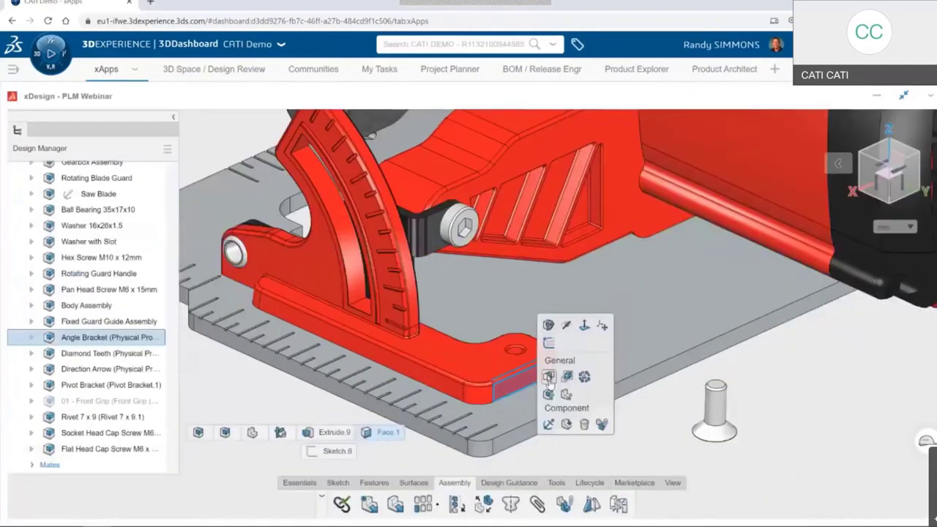
Step: Mate the flat head screw's conical face tangent to the basement plate's hidden countersink beneath the angle bracket's front foot hole
{"action": "left_click", "coordinate": [556, 378]}
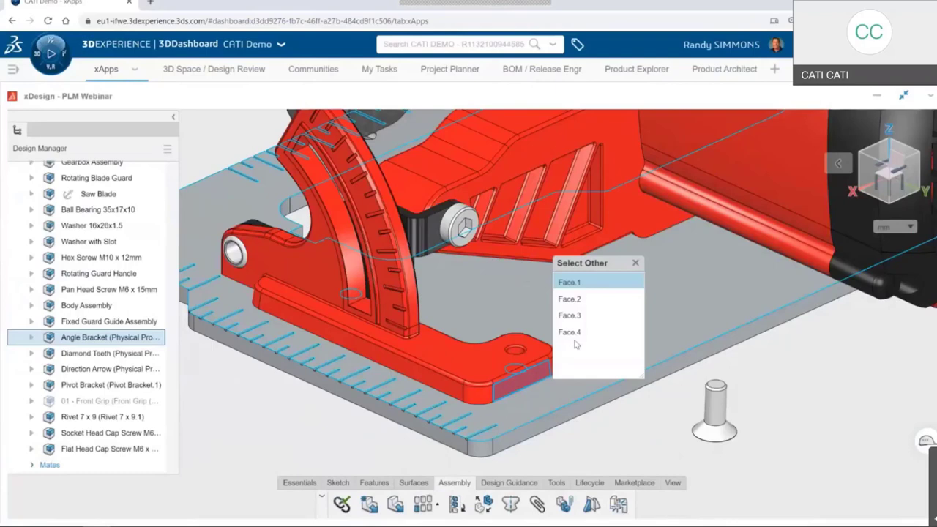
{"action": "left_click", "coordinate": [577, 300]}
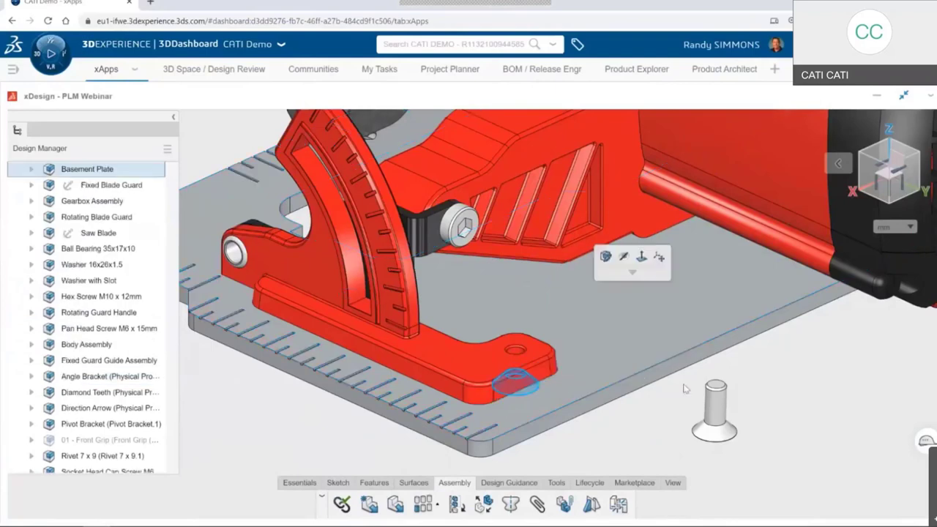
{"action": "left_click", "coordinate": [714, 438]}
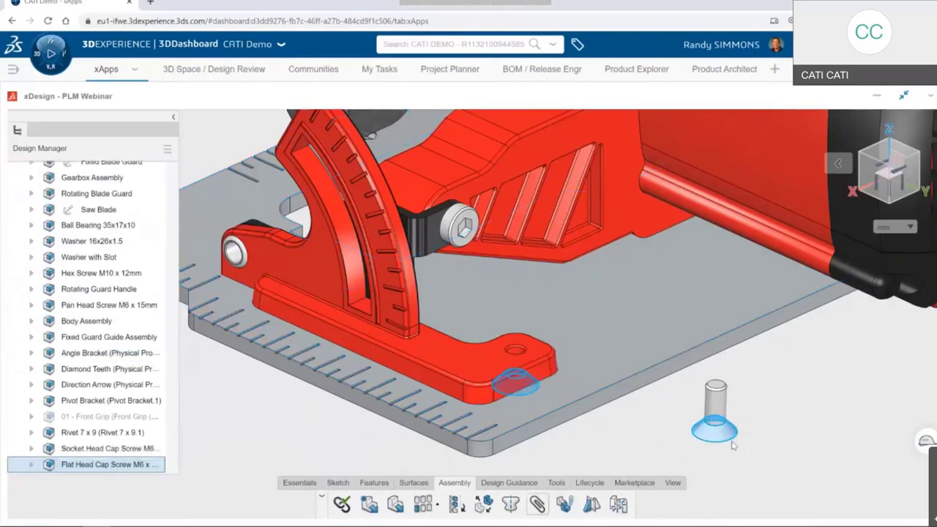
{"action": "left_click", "coordinate": [859, 391]}
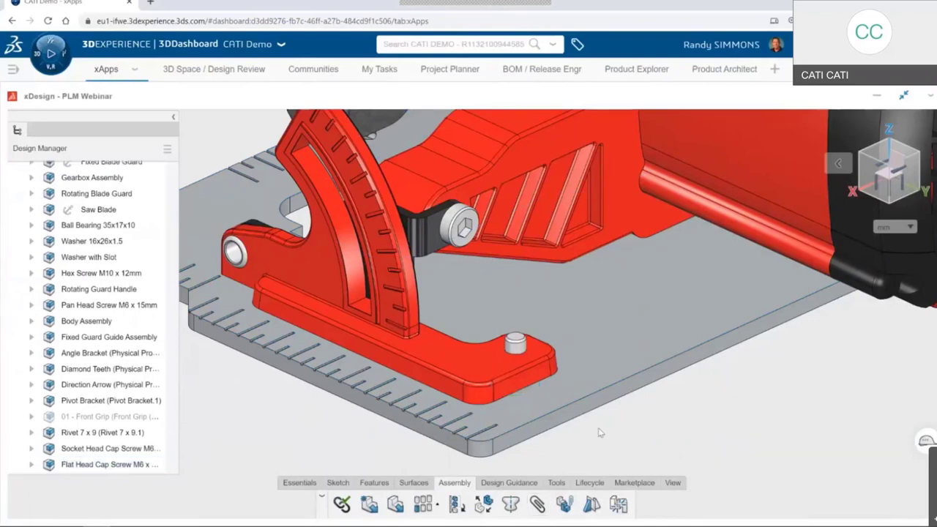
Step: Copy the flat head cap screw with its tangent mate to the second countersunk hole on the basement plate's underside
{"action": "middle_click_drag", "start_coordinate": [600, 433], "coordinate": [579, 285]}
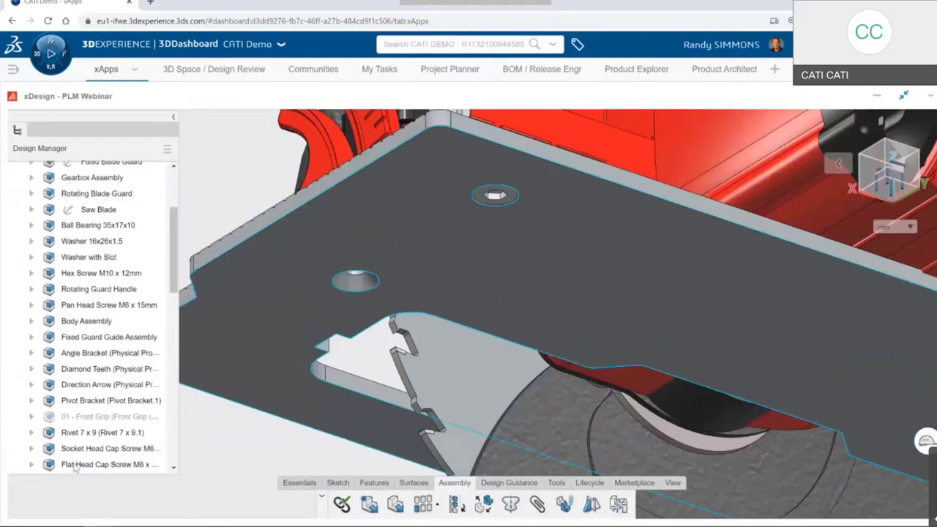
{"action": "left_click", "coordinate": [87, 465]}
{"action": "left_click", "coordinate": [195, 475]}
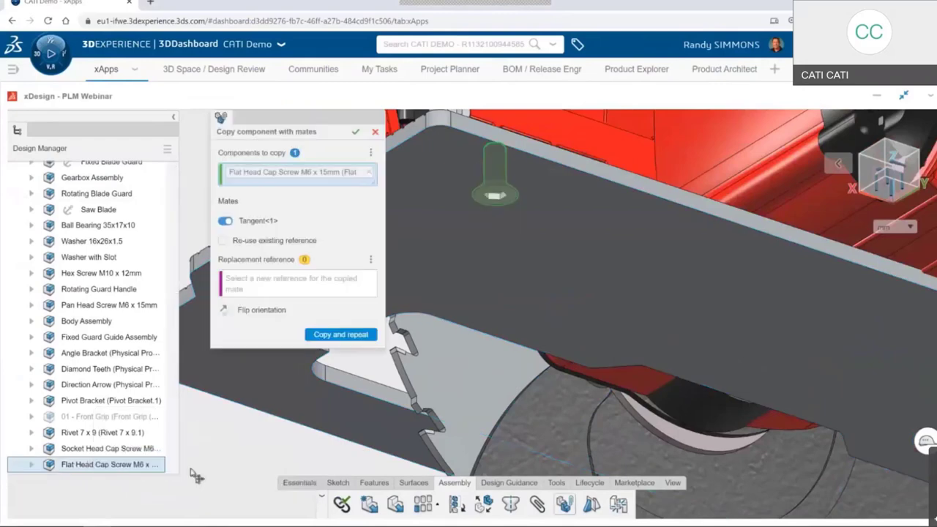
{"action": "middle_click_drag", "start_coordinate": [196, 476], "coordinate": [312, 469]}
{"action": "left_click", "coordinate": [437, 272]}
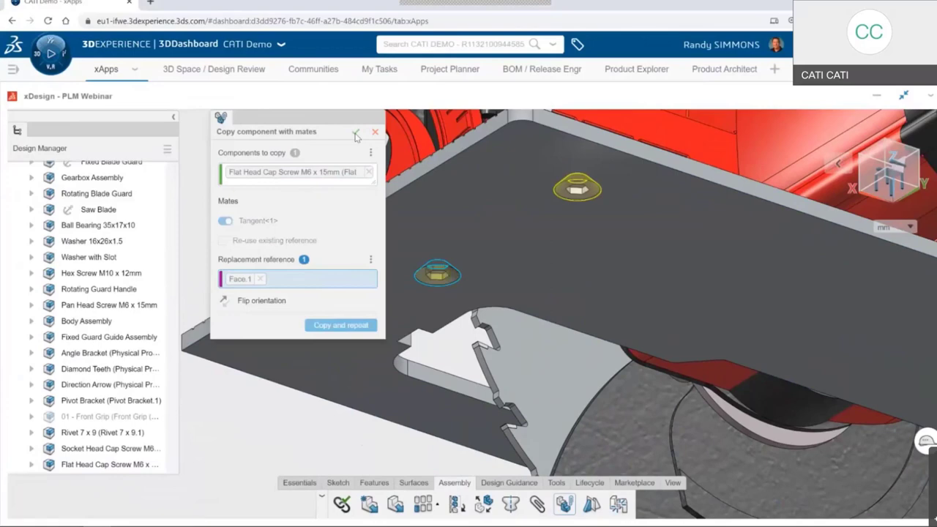
{"action": "left_click", "coordinate": [355, 133]}
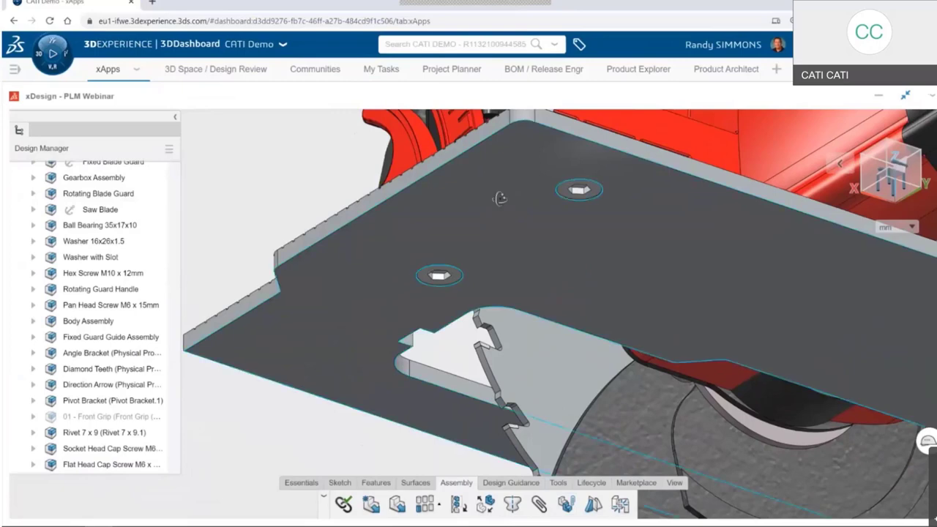
Step: Replace all instances of the 15 mm flat head screw with Flat Head Cap Screw M6 x 11mm, keeping mates solved
{"action": "middle_click_drag", "start_coordinate": [500, 199], "coordinate": [507, 233]}
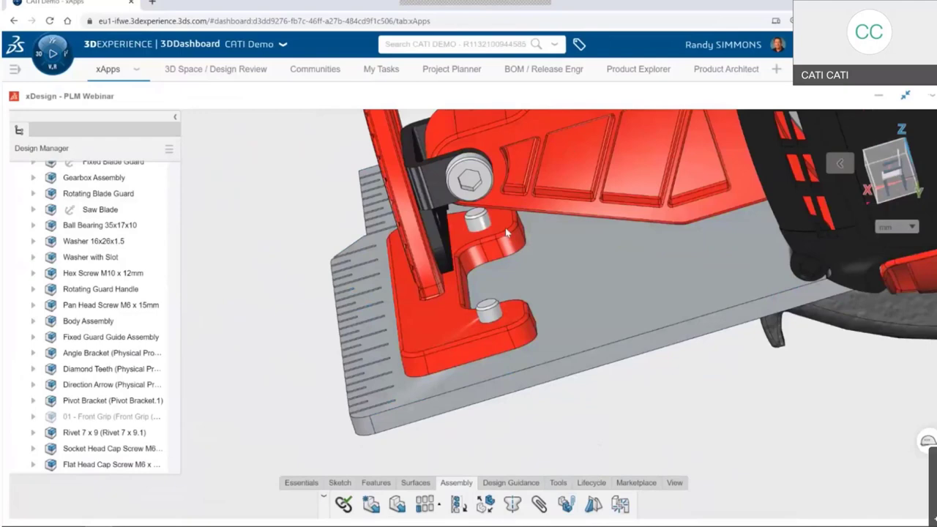
{"action": "scroll", "coordinate": [506, 233], "scroll_direction": "up", "scroll_amount": 2}
{"action": "scroll", "coordinate": [110, 328], "scroll_direction": "down", "scroll_amount": 3}
{"action": "left_click", "coordinate": [108, 328]}
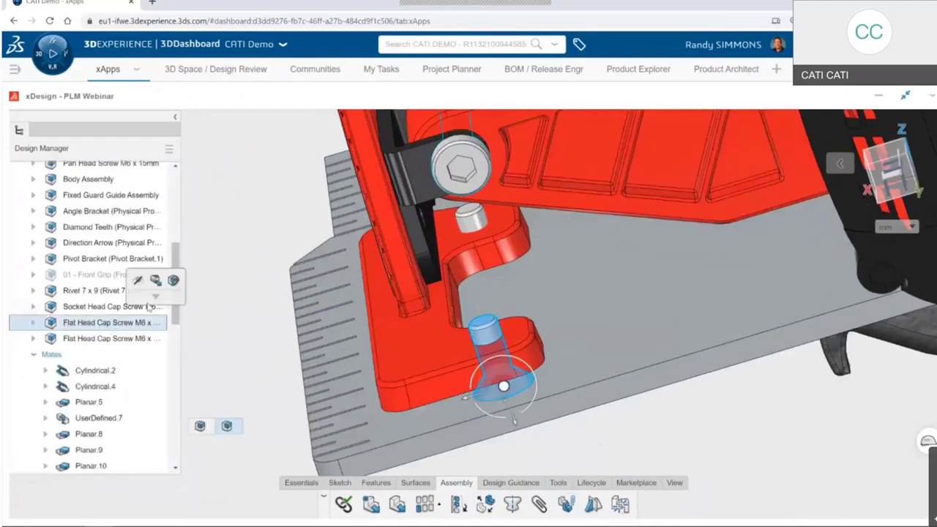
{"action": "mouse_move", "coordinate": [155, 296]}
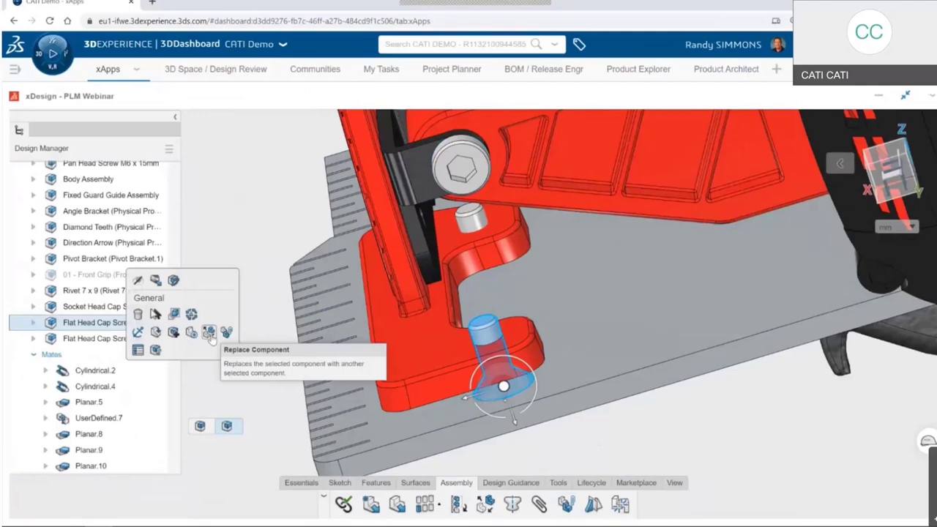
{"action": "left_click", "coordinate": [208, 333]}
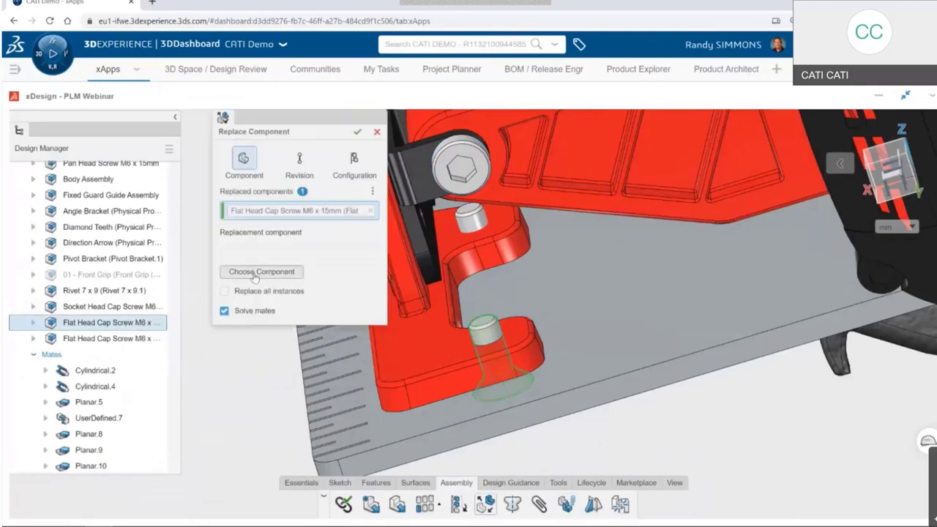
{"action": "left_click", "coordinate": [255, 278]}
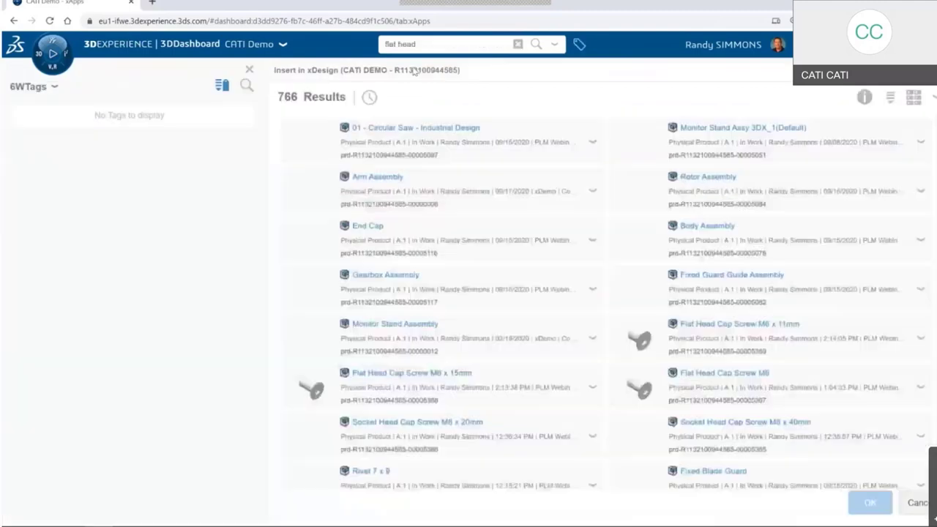
{"action": "key", "text": "Return"}
{"action": "left_click", "coordinate": [424, 133]}
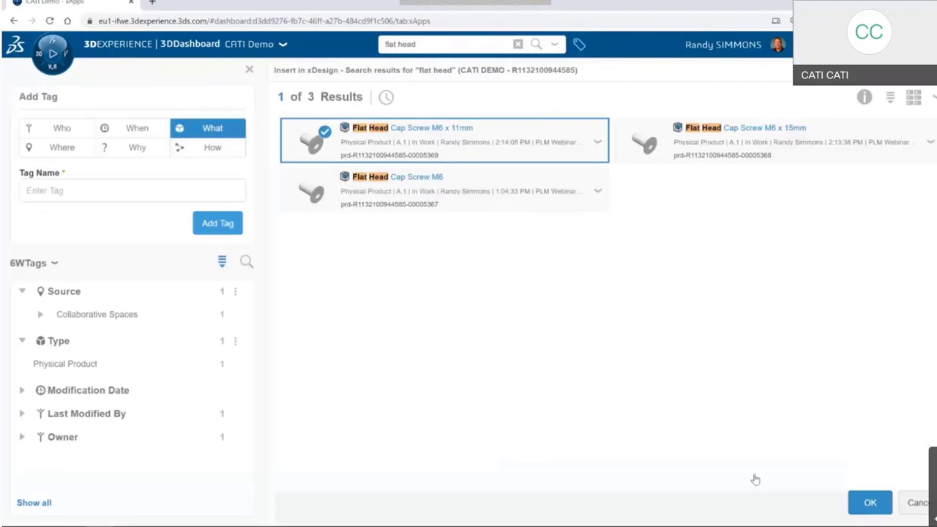
{"action": "left_click", "coordinate": [870, 502]}
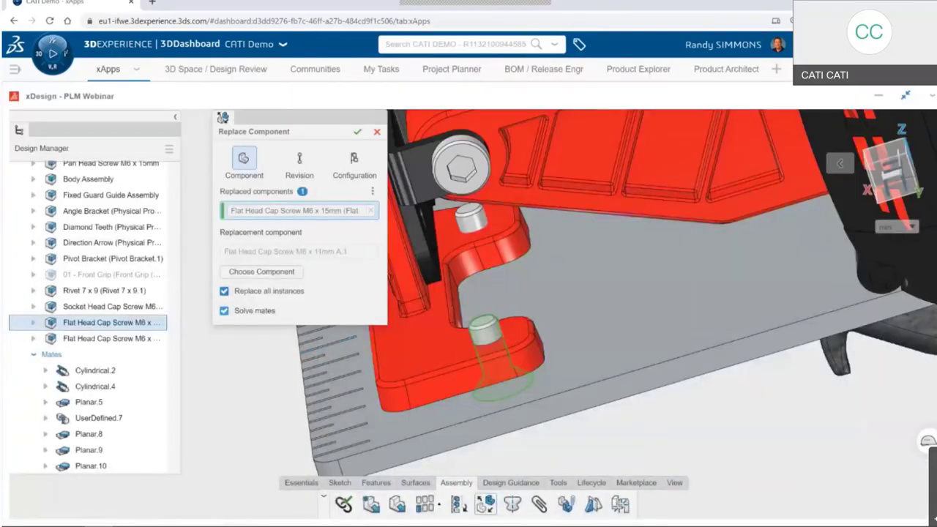
{"action": "left_click", "coordinate": [357, 132]}
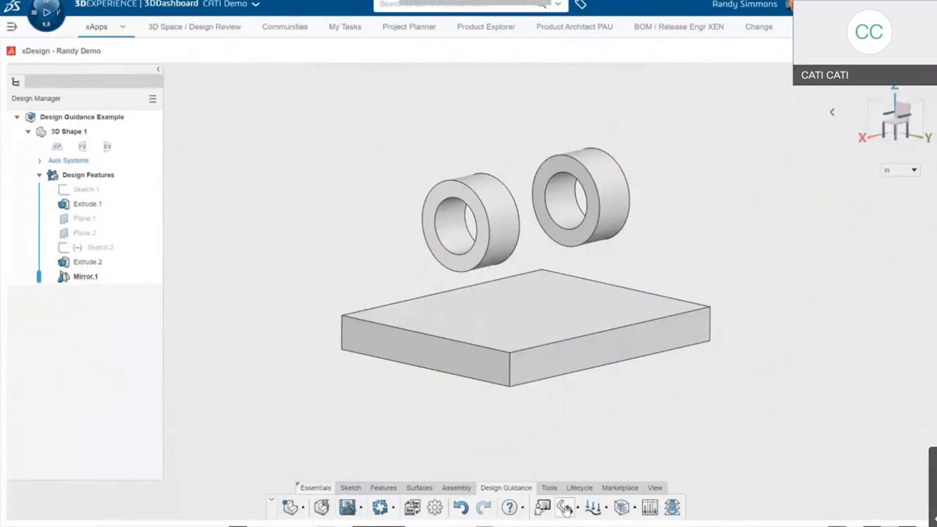
Step: Clamp the bottom face of the base plate in the Design Guidance Example part
{"action": "left_click", "coordinate": [565, 506]}
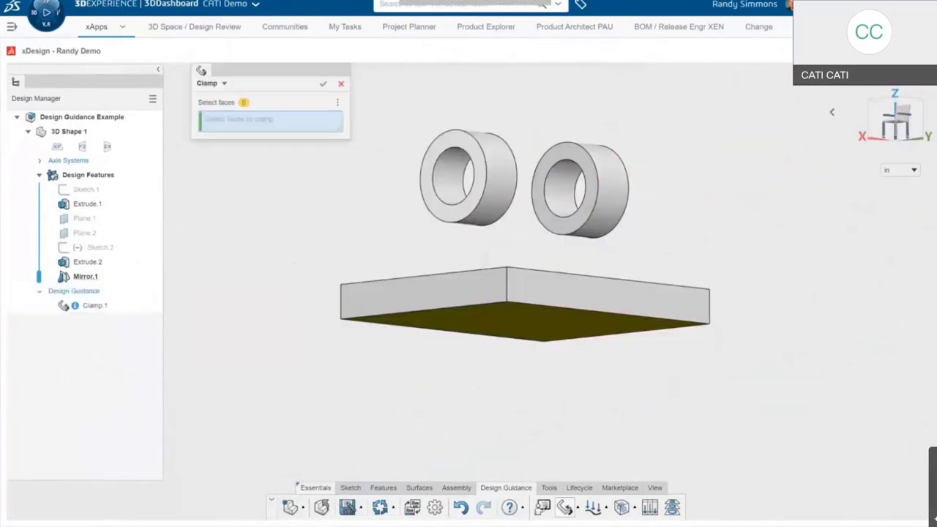
{"action": "left_click", "coordinate": [592, 252]}
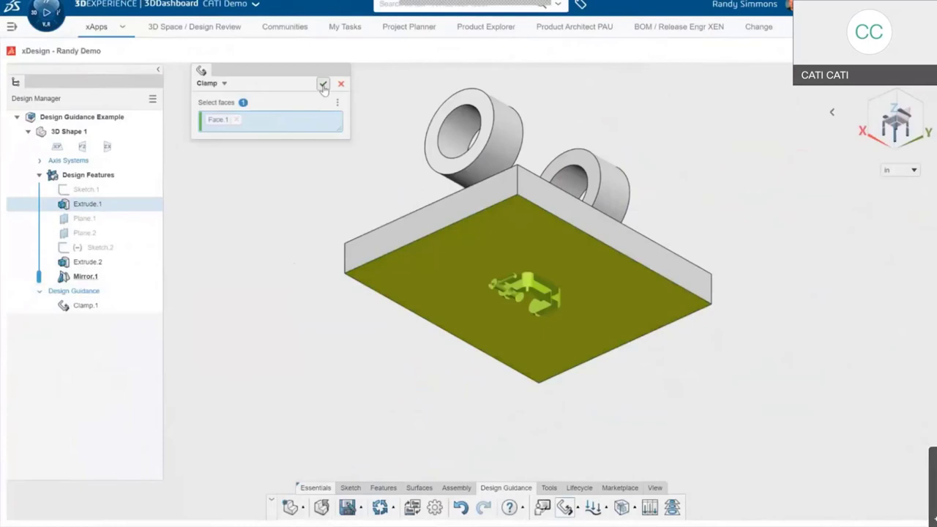
{"action": "left_click", "coordinate": [322, 85]}
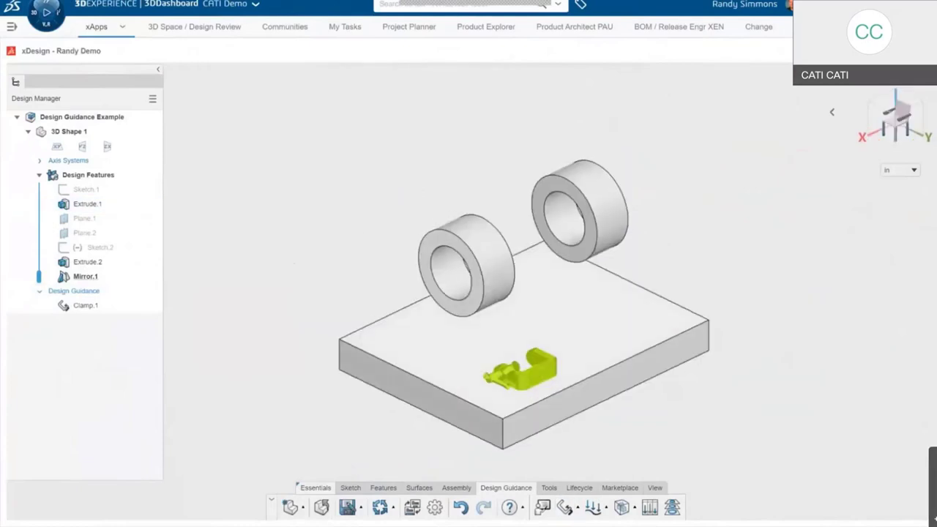
Step: Apply a distributed force of 600 N (average weight of adult human) to both ring bores, directed along the plate's upper side edge
{"action": "left_click", "coordinate": [593, 508]}
{"action": "left_click", "coordinate": [337, 152]}
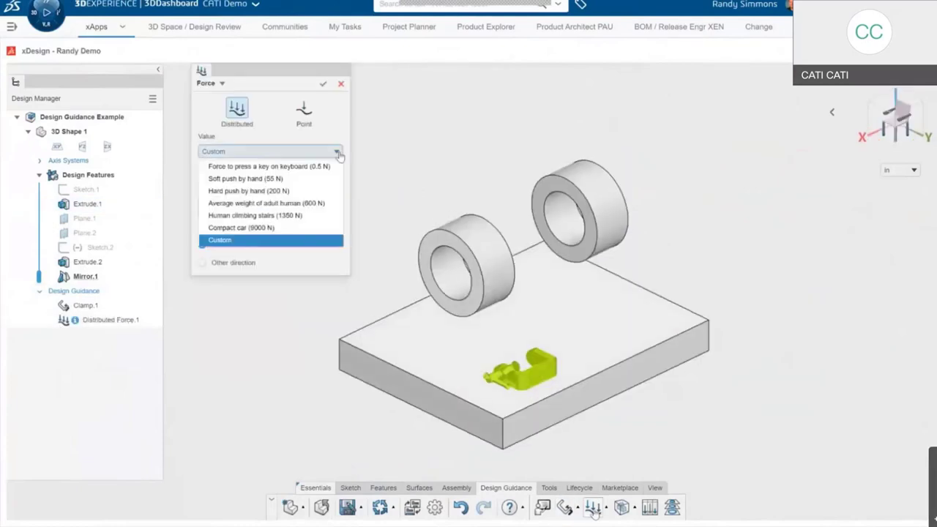
{"action": "left_click", "coordinate": [315, 203]}
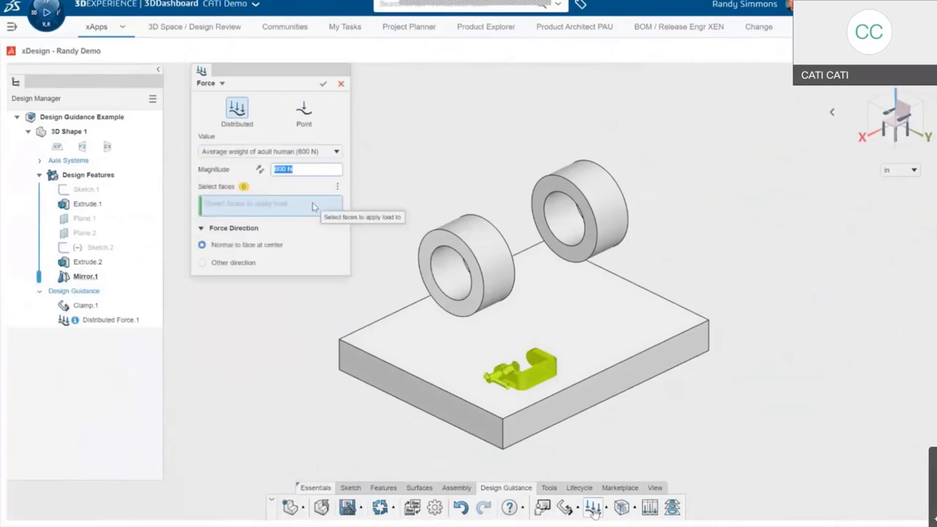
{"action": "left_click", "coordinate": [460, 264]}
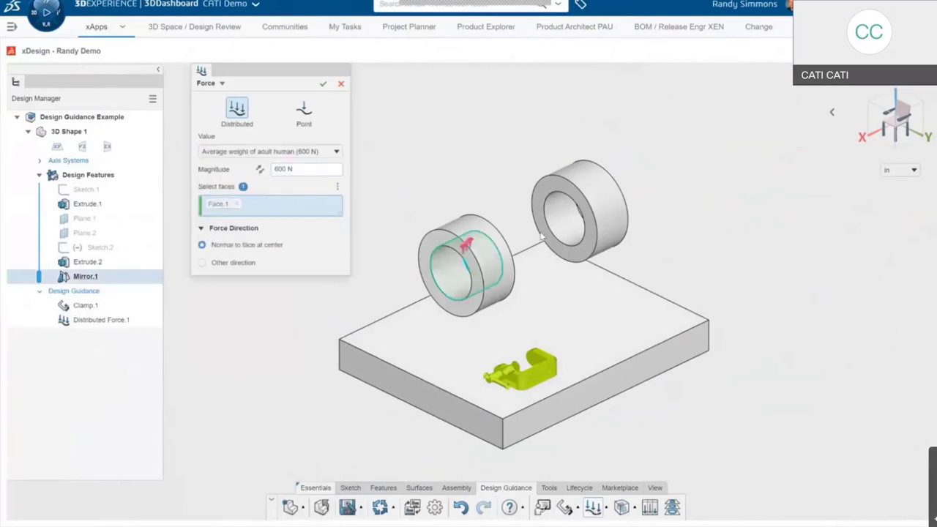
{"action": "left_click", "coordinate": [543, 234]}
{"action": "left_click", "coordinate": [203, 262]}
{"action": "left_click", "coordinate": [380, 359]}
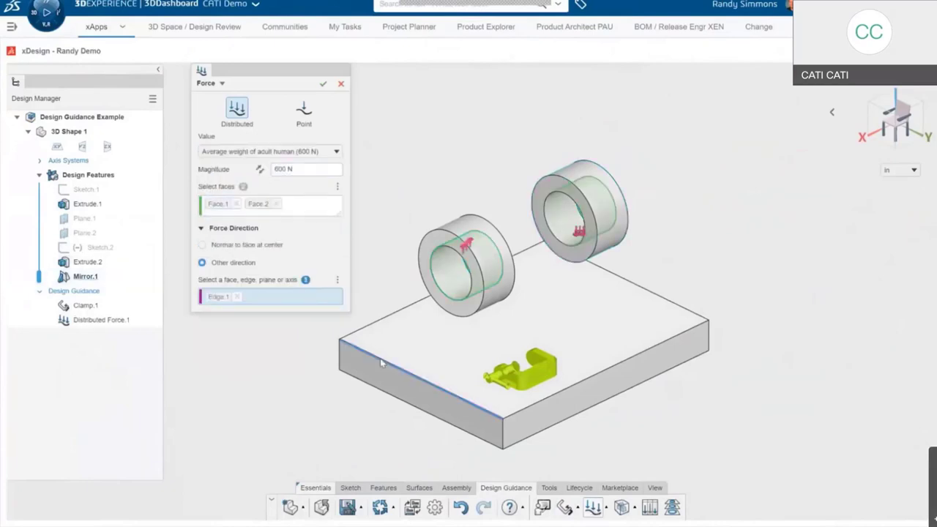
{"action": "left_click", "coordinate": [323, 84]}
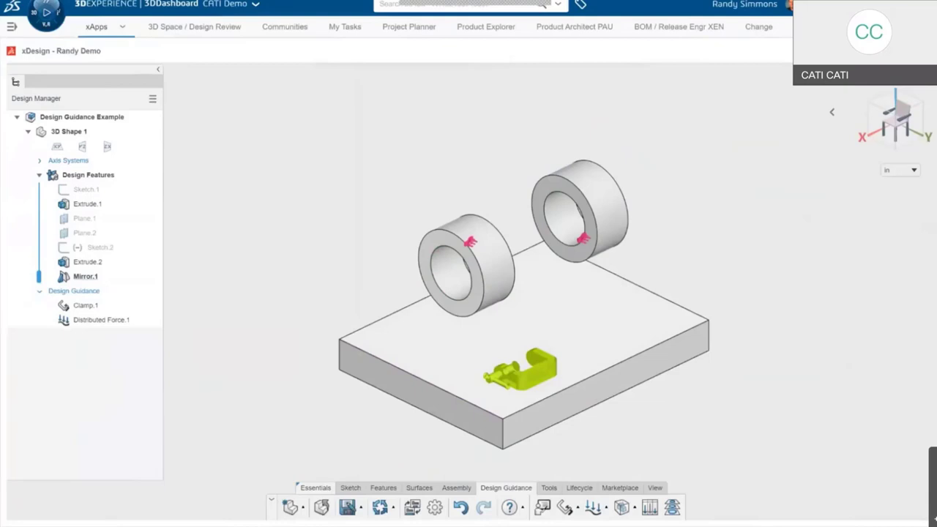
Step: Set up a new design guidance study with the design volume extended upward to about 3.67 in and both ring bores preserved
{"action": "left_click", "coordinate": [621, 506]}
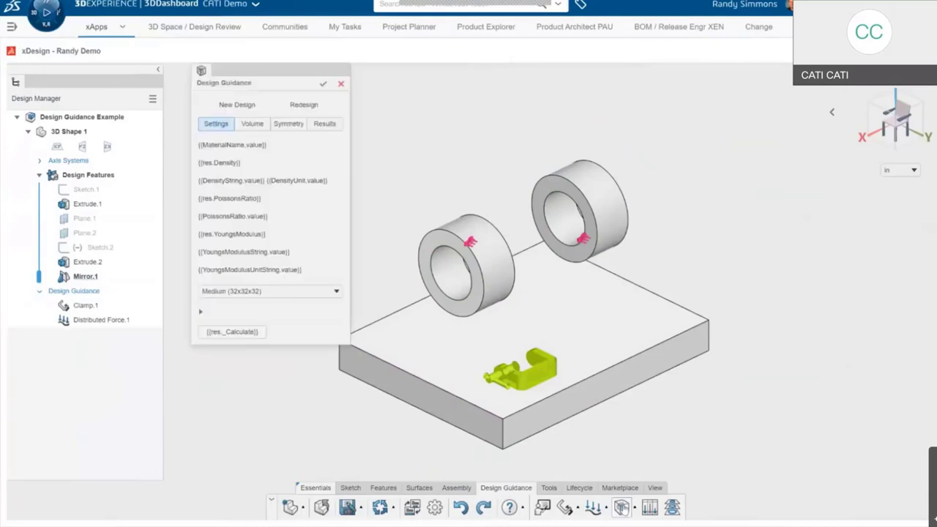
{"action": "left_click", "coordinate": [253, 139]}
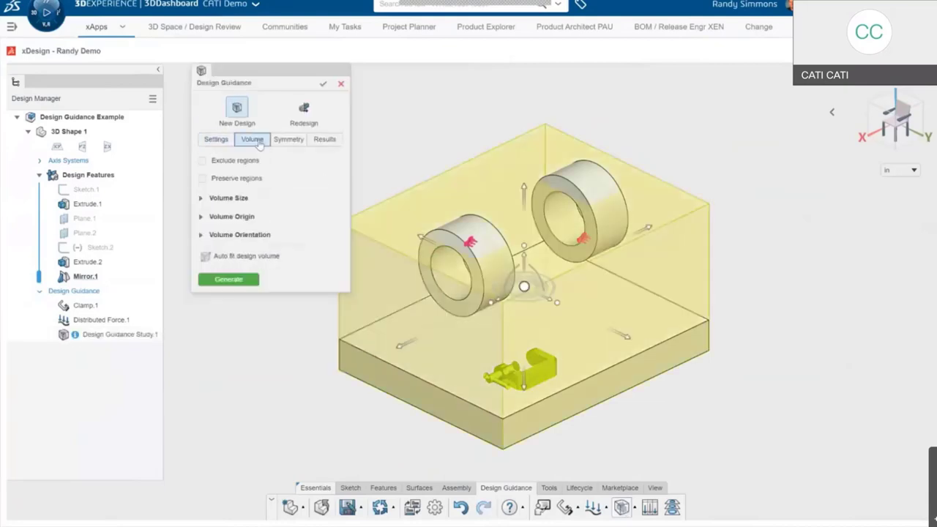
{"action": "left_click_drag", "start_coordinate": [524, 188], "coordinate": [534, 155]}
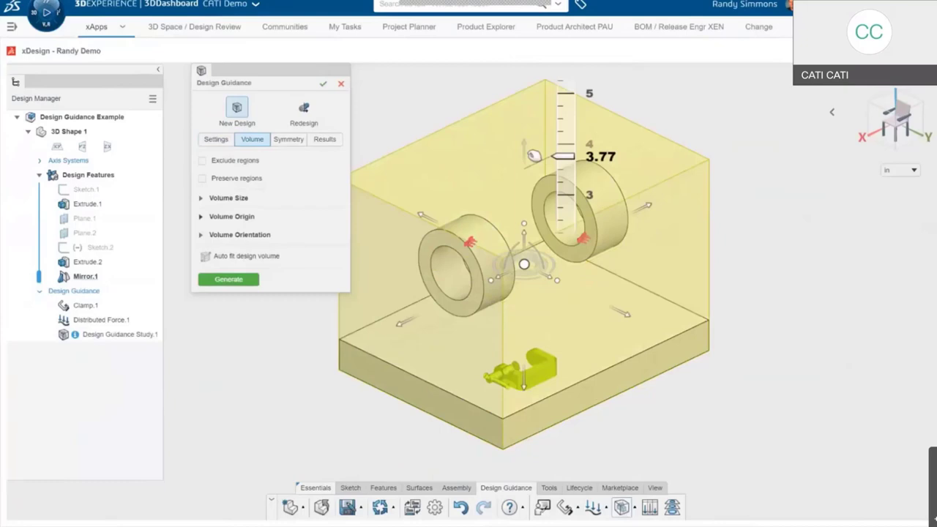
{"action": "left_click", "coordinate": [228, 179]}
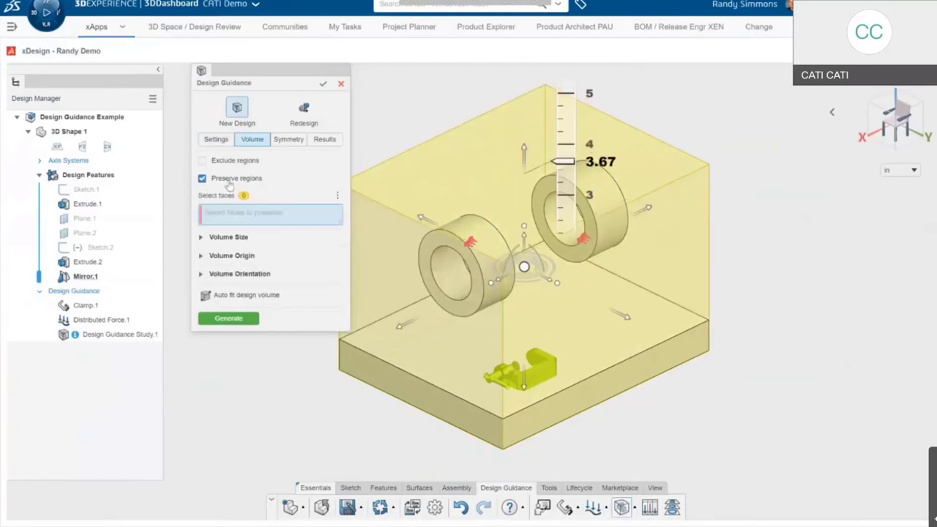
{"action": "left_click", "coordinate": [456, 269]}
{"action": "left_click", "coordinate": [551, 219]}
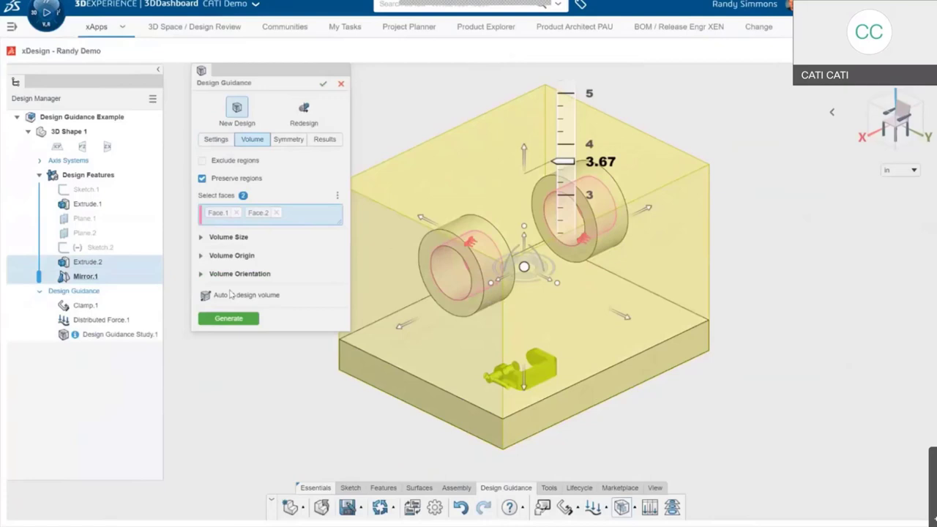
Step: Generate the design guidance shape, add material to reach a resulting mass of about 386 g, and accept the study
{"action": "left_click", "coordinate": [229, 318]}
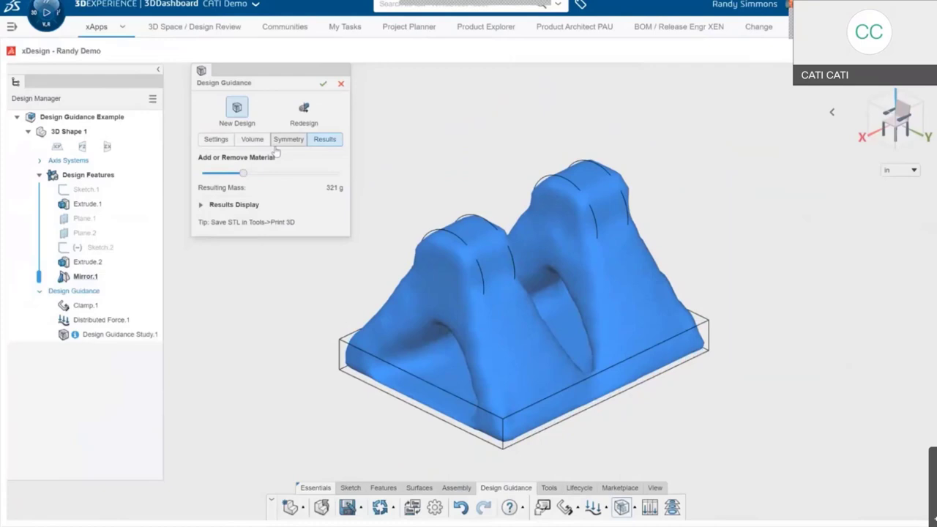
{"action": "left_click_drag", "start_coordinate": [244, 173], "coordinate": [283, 180]}
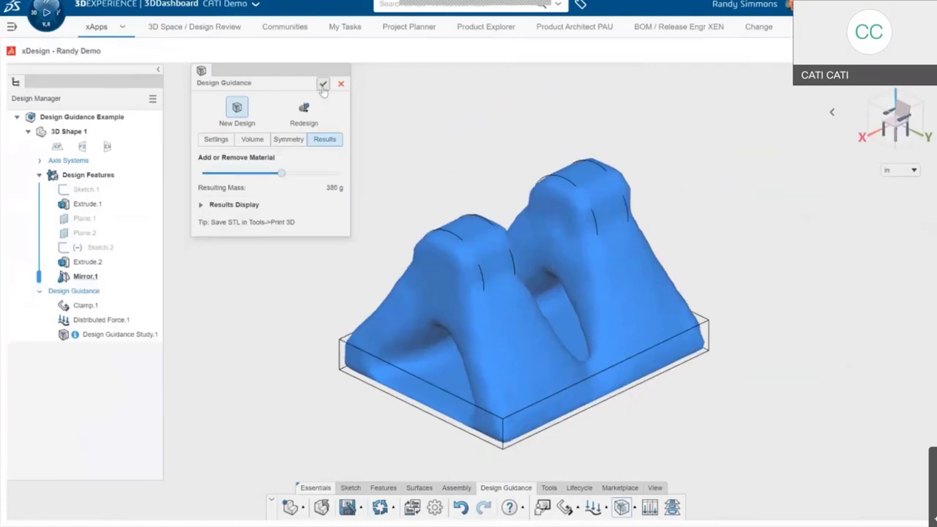
{"action": "left_click", "coordinate": [323, 85]}
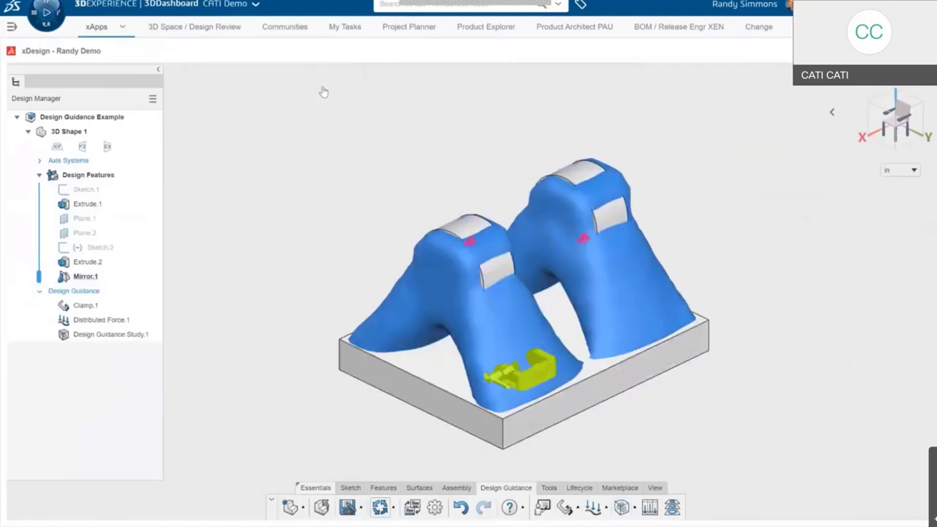
Step: Add straight lines to the ring sketch tracing both legs and the V-shaped notch of the guidance shape down to the base plate
{"action": "left_click", "coordinate": [102, 249]}
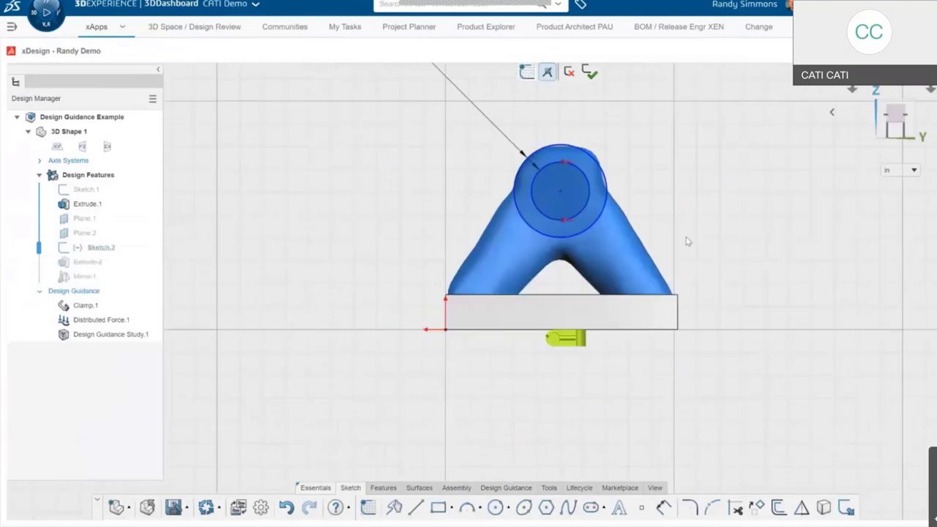
{"action": "key", "text": "l"}
{"action": "left_click", "coordinate": [604, 169]}
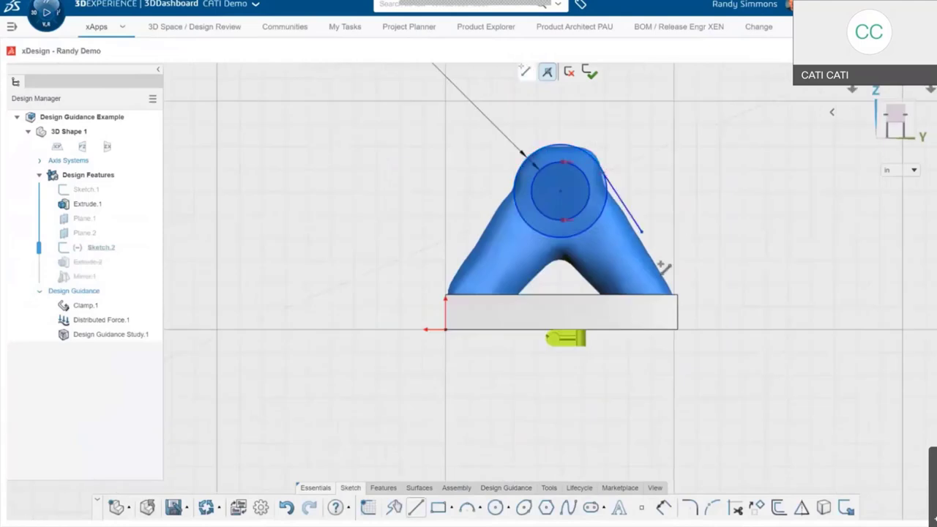
{"action": "left_click", "coordinate": [672, 295]}
{"action": "left_click", "coordinate": [600, 295]}
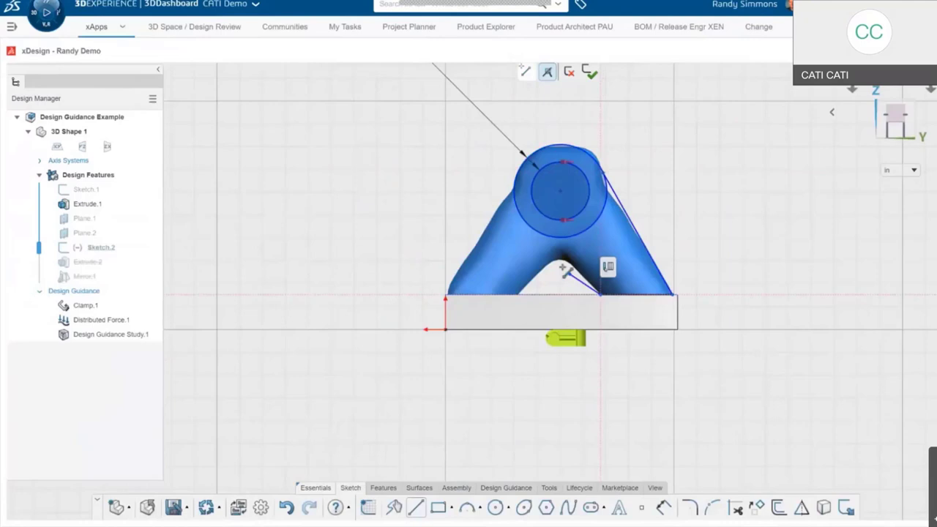
{"action": "left_click", "coordinate": [561, 259]}
{"action": "left_click", "coordinate": [521, 295]}
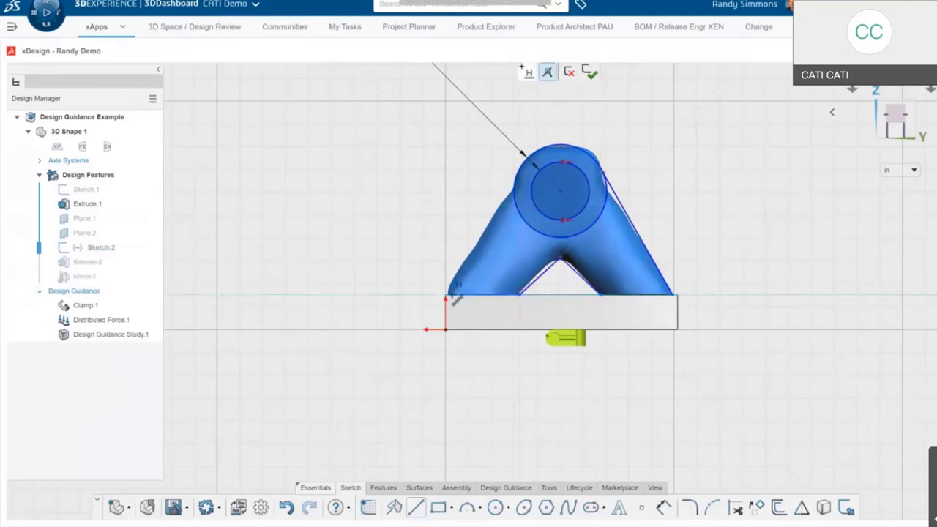
{"action": "left_click", "coordinate": [448, 295]}
{"action": "left_click", "coordinate": [512, 179]}
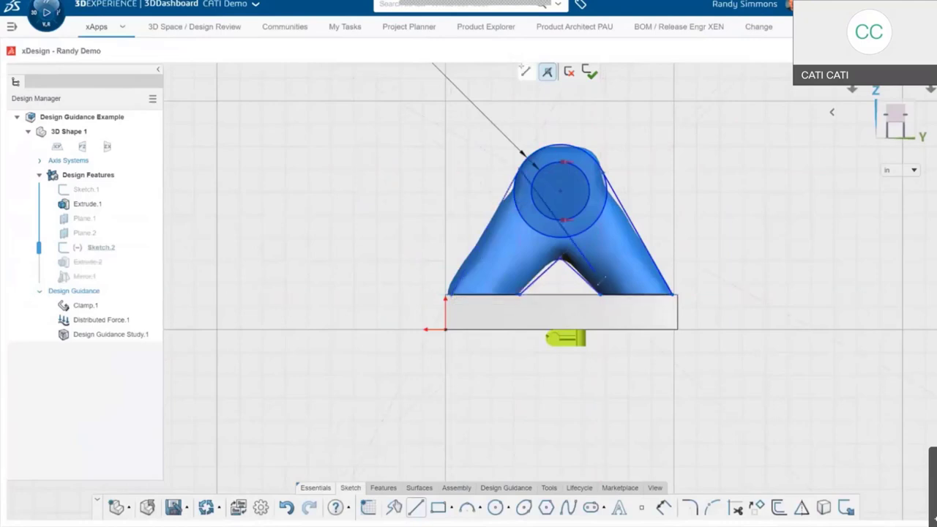
{"action": "key", "text": "Escape"}
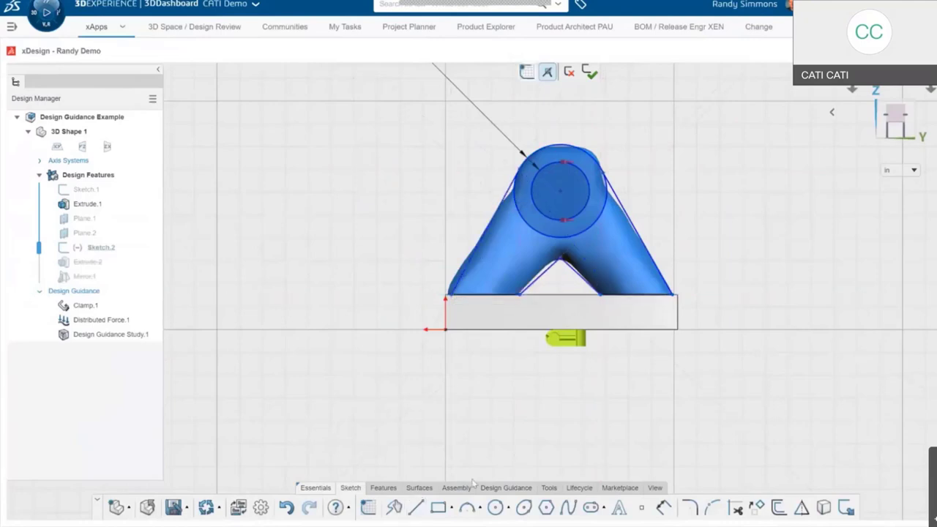
Step: Trim the outer circle's portion between the leg lines and finish the sketch so the supports update to the new profile
{"action": "left_click", "coordinate": [736, 511]}
{"action": "left_click", "coordinate": [530, 180]}
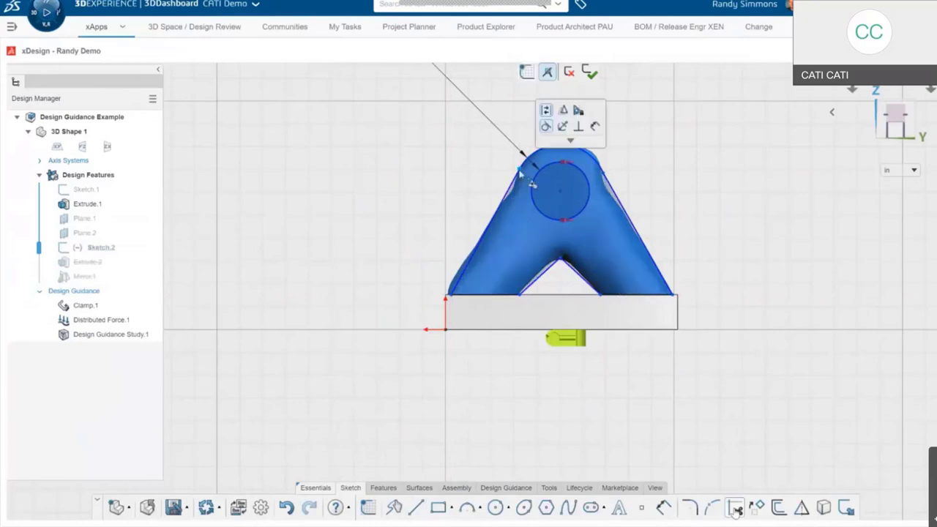
{"action": "left_click", "coordinate": [603, 174]}
{"action": "left_click", "coordinate": [736, 512]}
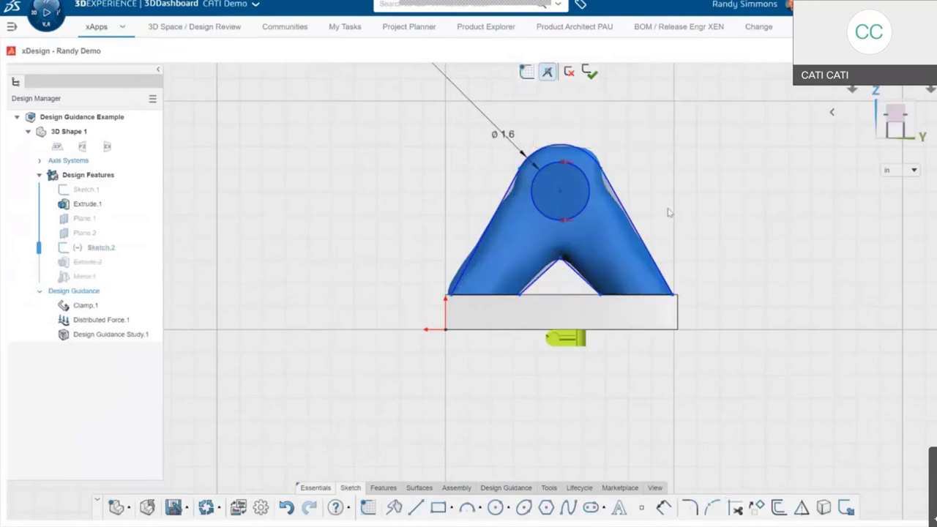
{"action": "left_click", "coordinate": [591, 73]}
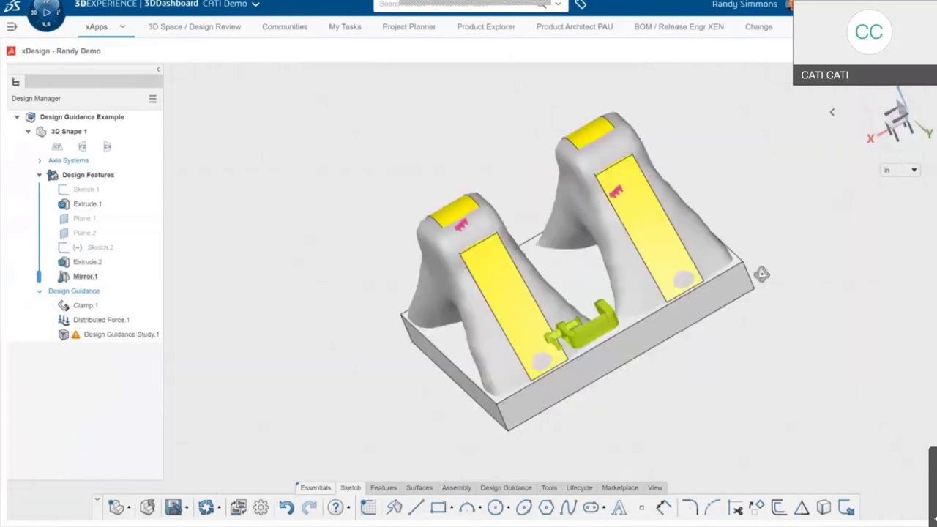
Step: Hide the design guidance study, the distributed force and the clamp
{"action": "middle_click_drag", "start_coordinate": [762, 273], "coordinate": [795, 243]}
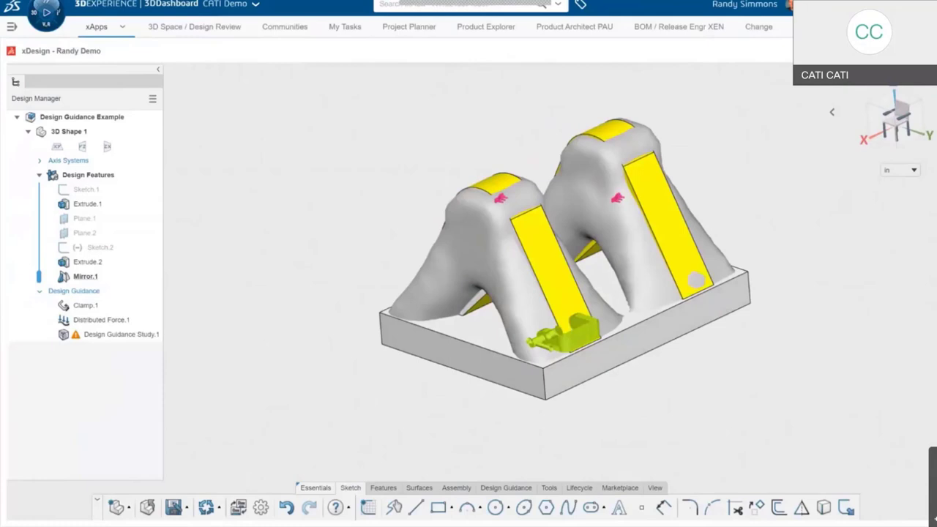
{"action": "left_click", "coordinate": [136, 335]}
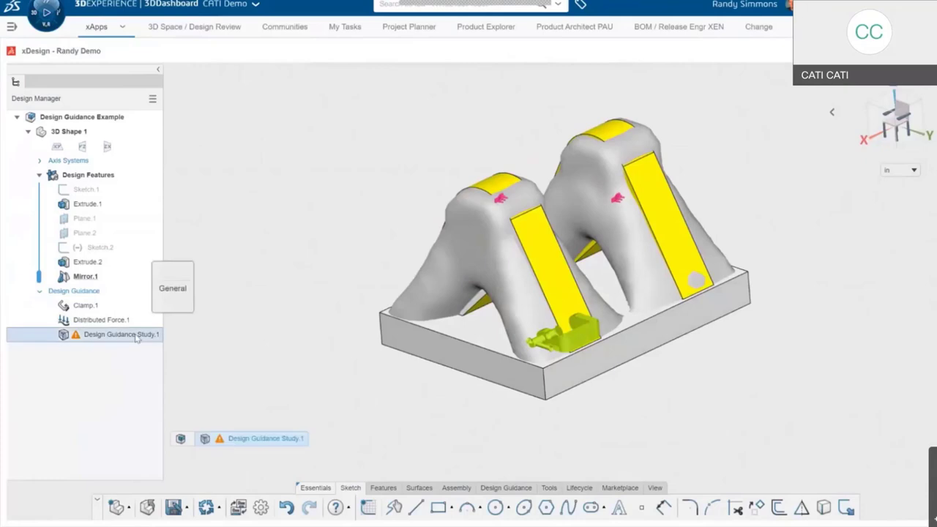
{"action": "left_click", "coordinate": [115, 320]}
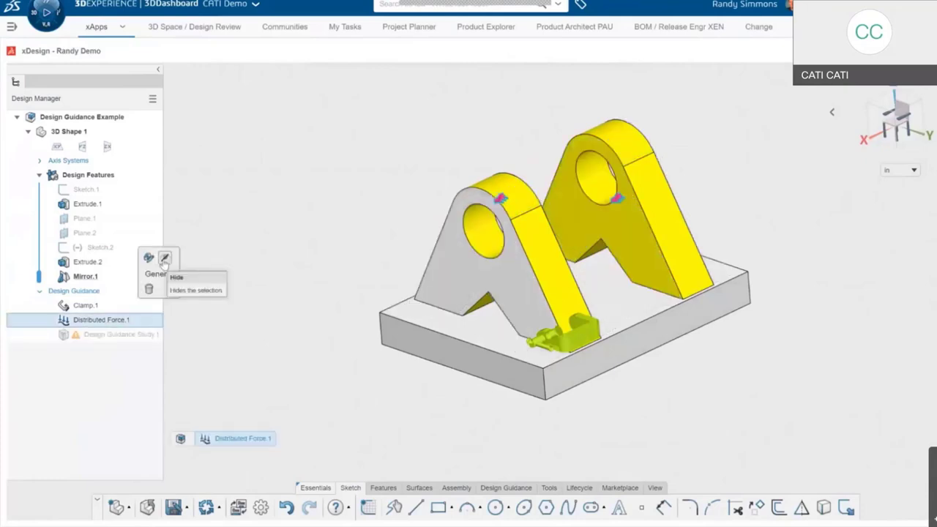
{"action": "left_click", "coordinate": [85, 307]}
Step: Fillet the long outer edges of both supports with a constant radius of 0.25 in
{"action": "left_click", "coordinate": [383, 488]}
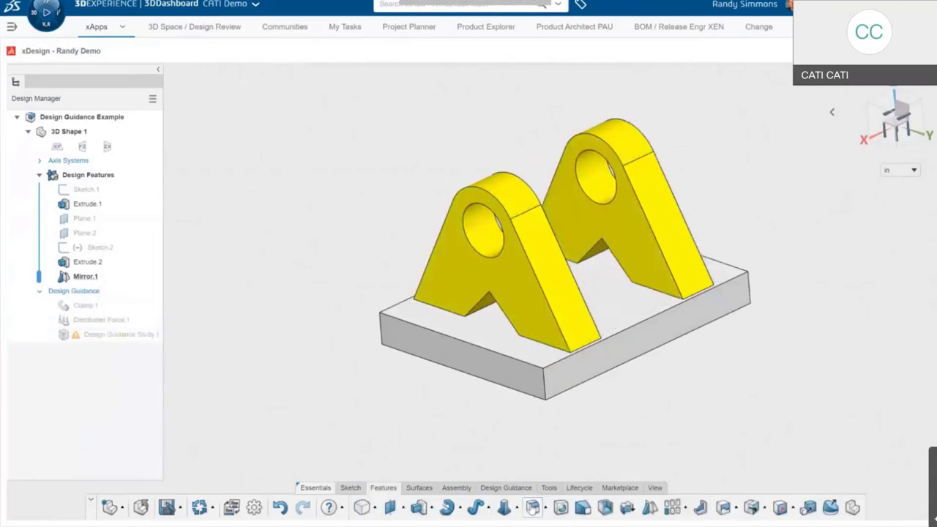
{"action": "left_click", "coordinate": [554, 315]}
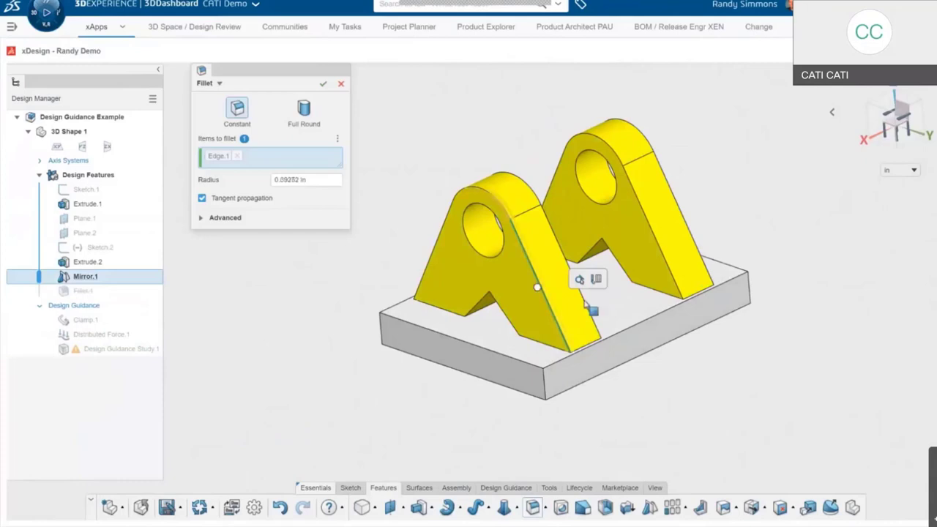
{"action": "left_click", "coordinate": [586, 308]}
{"action": "left_click", "coordinate": [678, 261]}
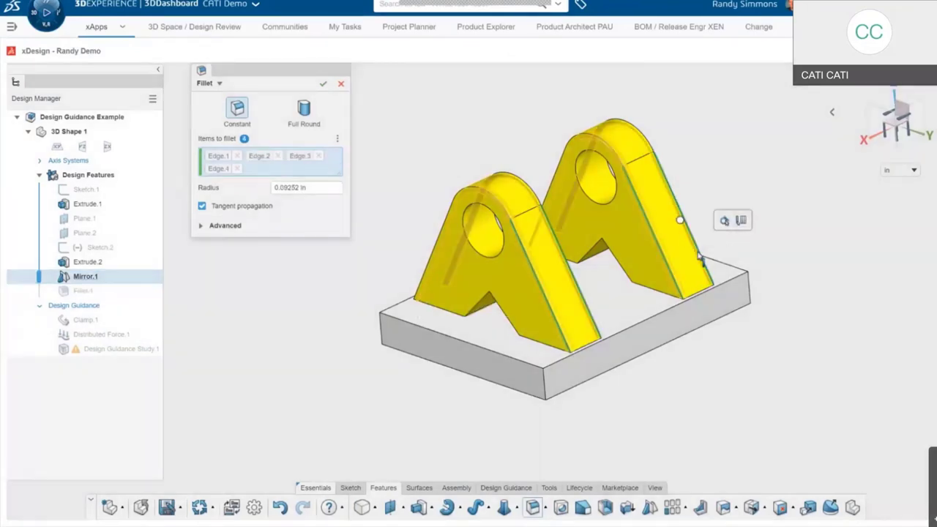
{"action": "left_click", "coordinate": [310, 186]}
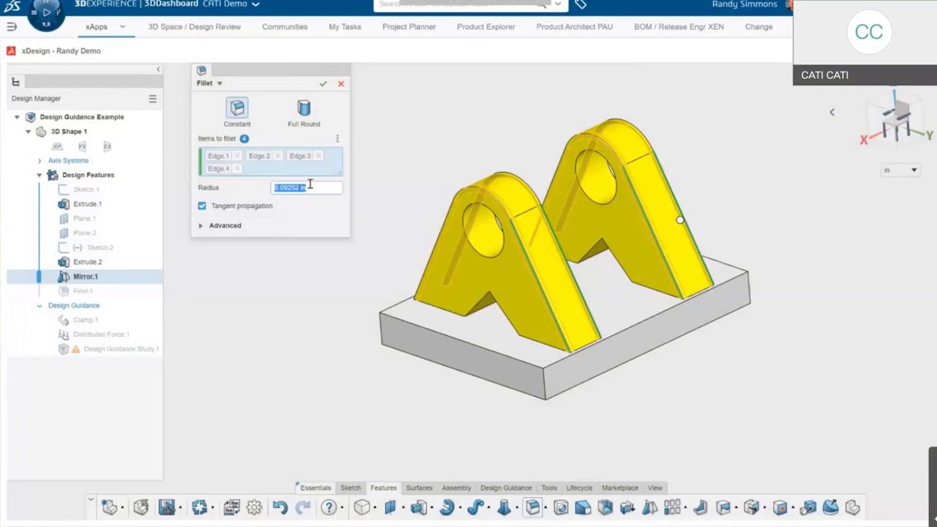
{"action": "type", "text": "0.25"}
{"action": "left_click", "coordinate": [323, 84]}
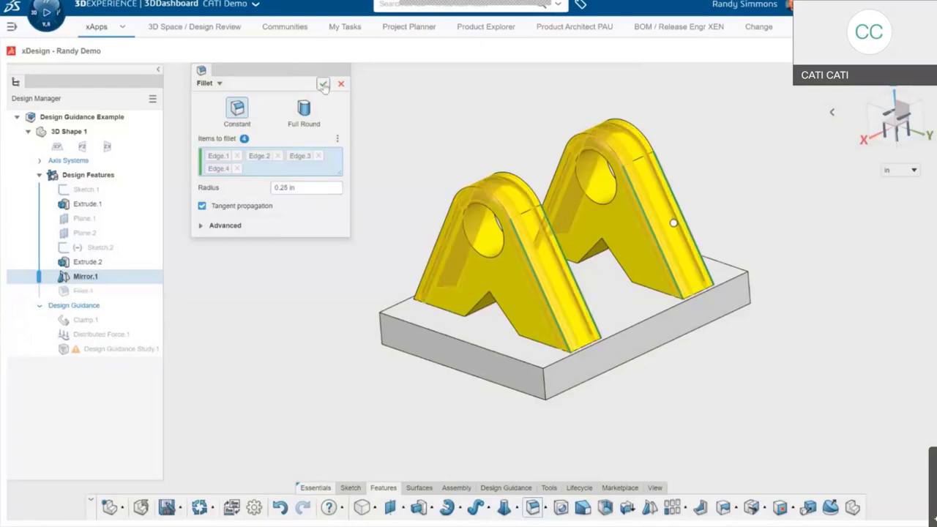
Step: Apply a constant-radius fillet to the inner apex edge of the V notch on both supports
{"action": "left_click", "coordinate": [533, 507]}
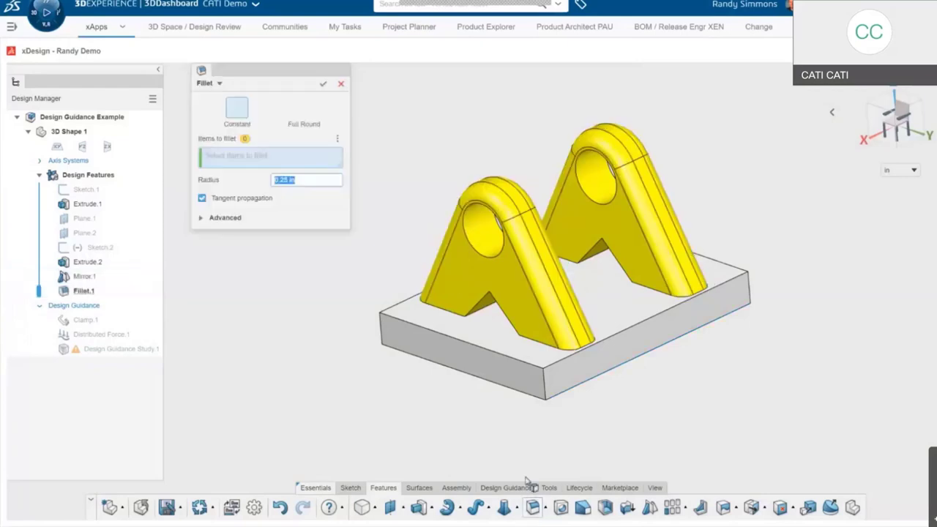
{"action": "left_click", "coordinate": [501, 289]}
{"action": "left_click", "coordinate": [612, 241]}
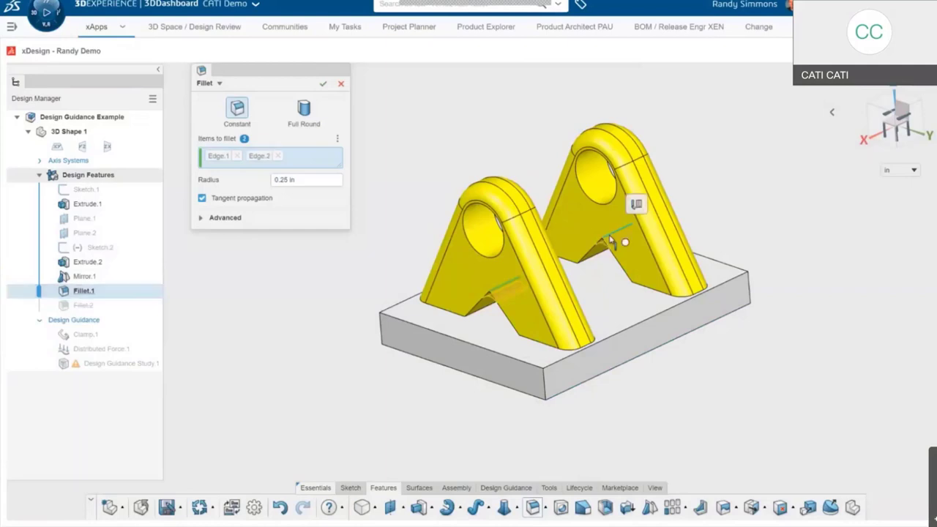
{"action": "left_click_drag", "start_coordinate": [306, 181], "coordinate": [253, 186]}
{"action": "key", "text": "Return"}
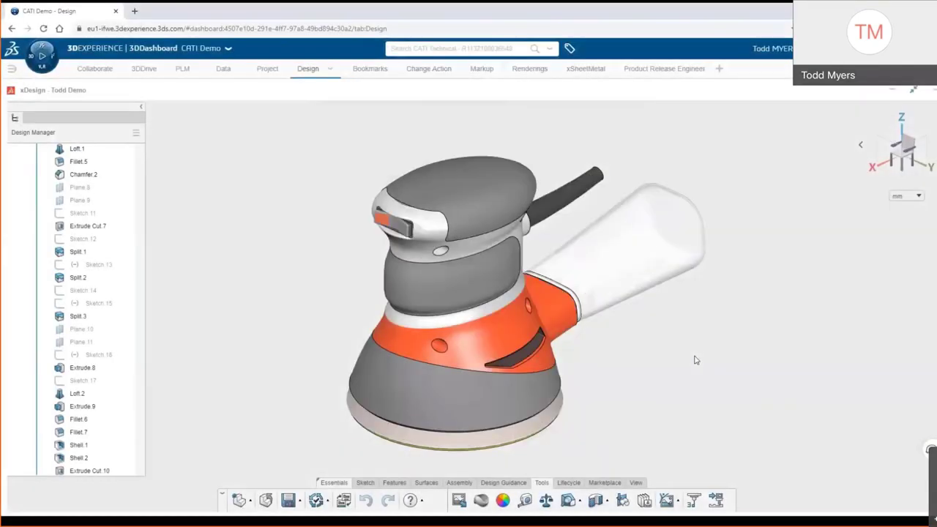
Step: Insert a subdivision cylinder primitive at the origin of the orbital sander part
{"action": "mouse_move", "coordinate": [708, 356]}
{"action": "middle_mouse_down"}
{"action": "mouse_move", "coordinate": [740, 334]}
{"action": "mouse_move", "coordinate": [693, 359]}
{"action": "mouse_move", "coordinate": [700, 359]}
{"action": "middle_mouse_up"}
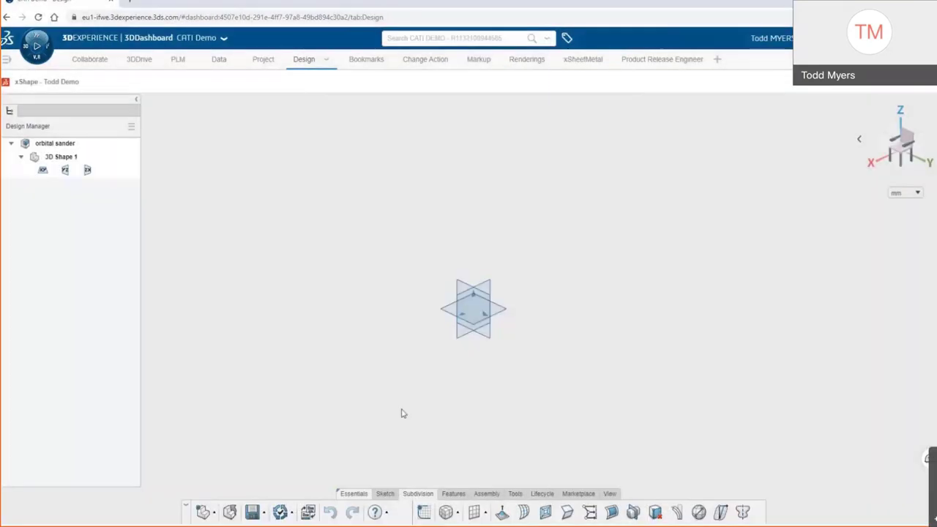
{"action": "left_click", "coordinate": [458, 513]}
{"action": "left_click", "coordinate": [463, 418]}
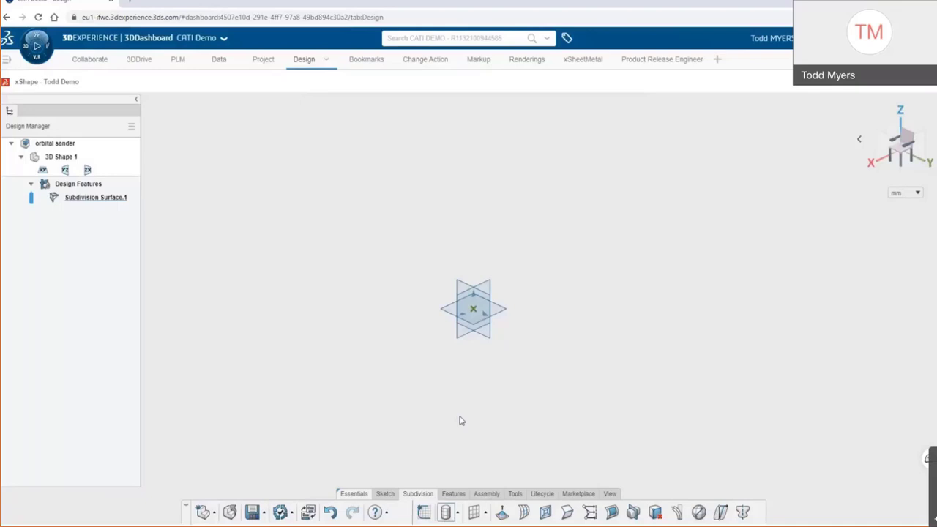
{"action": "left_click", "coordinate": [475, 311]}
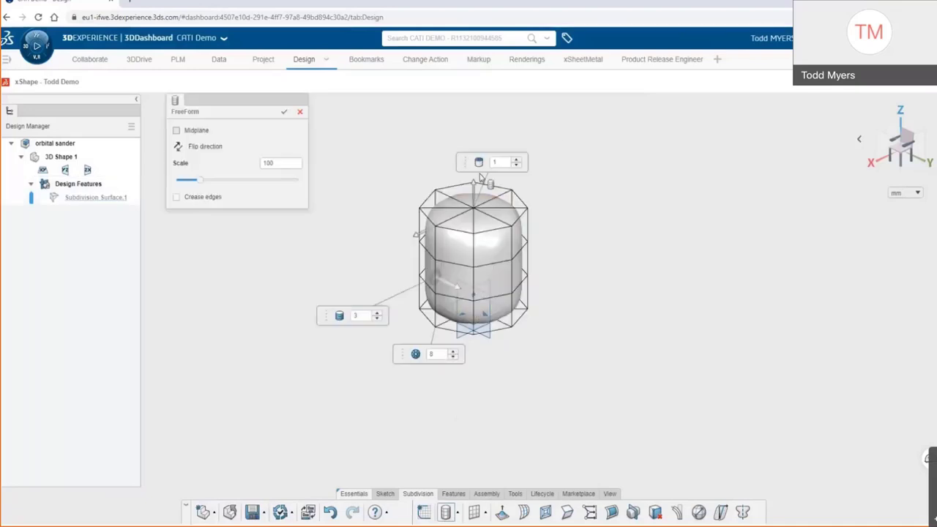
Step: Give the cylinder 1 cap division and 5 height divisions, then make it taller and wider
{"action": "left_click_drag", "start_coordinate": [478, 163], "coordinate": [596, 154]}
{"action": "left_click", "coordinate": [636, 148]}
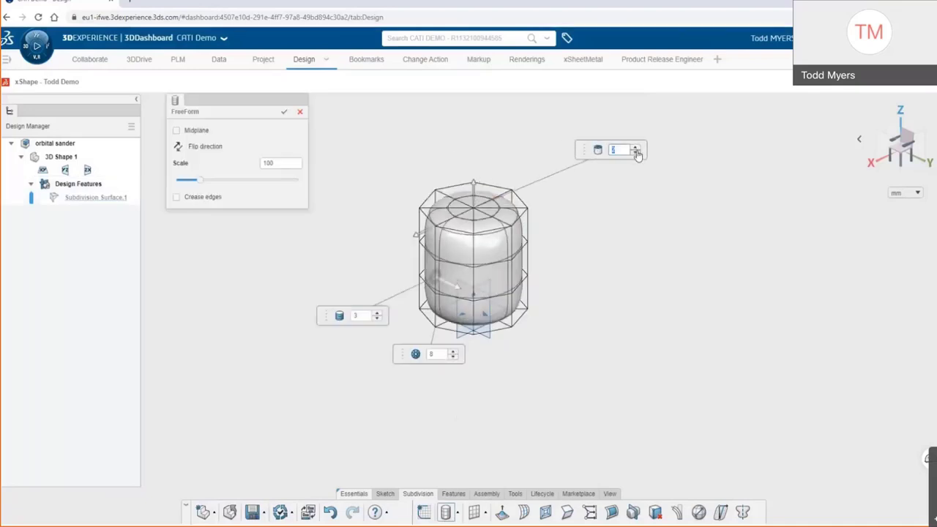
{"action": "left_click", "coordinate": [378, 313]}
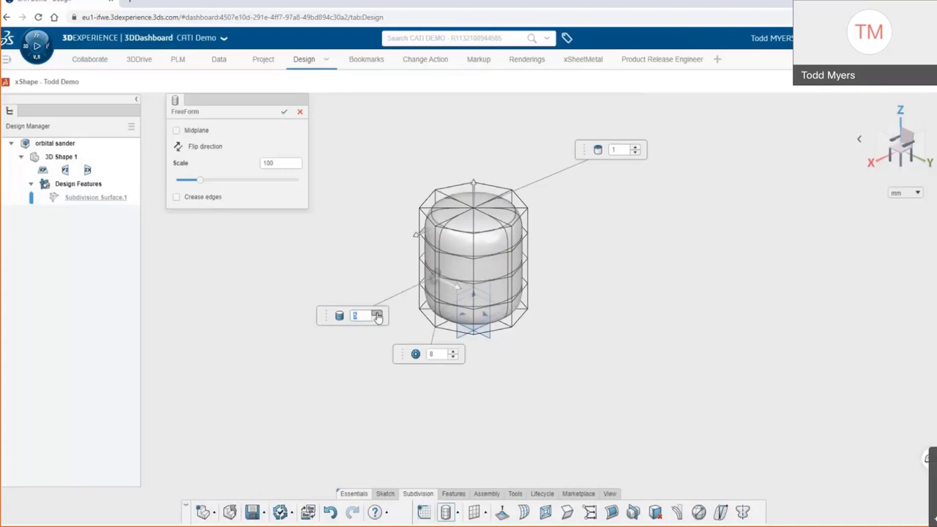
{"action": "left_click", "coordinate": [377, 312]}
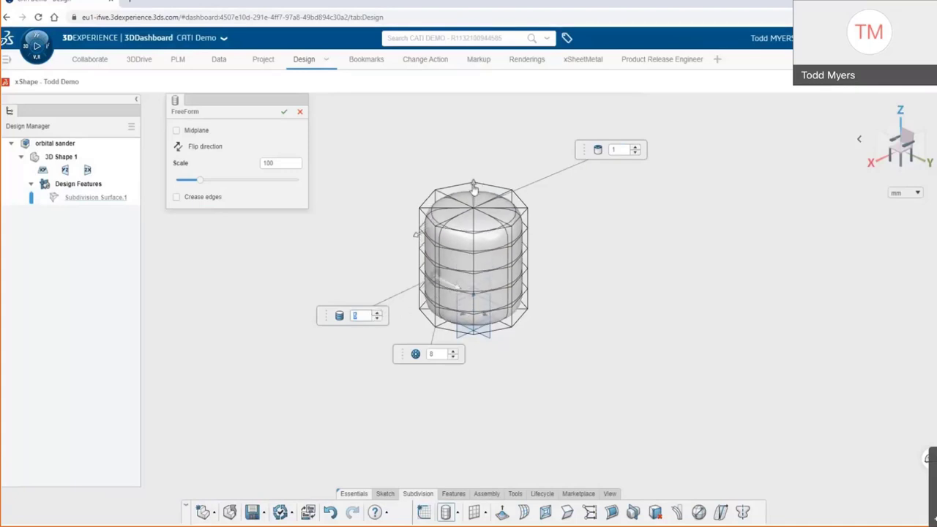
{"action": "left_click_drag", "start_coordinate": [474, 185], "coordinate": [515, 141]}
{"action": "left_click_drag", "start_coordinate": [418, 183], "coordinate": [393, 155]}
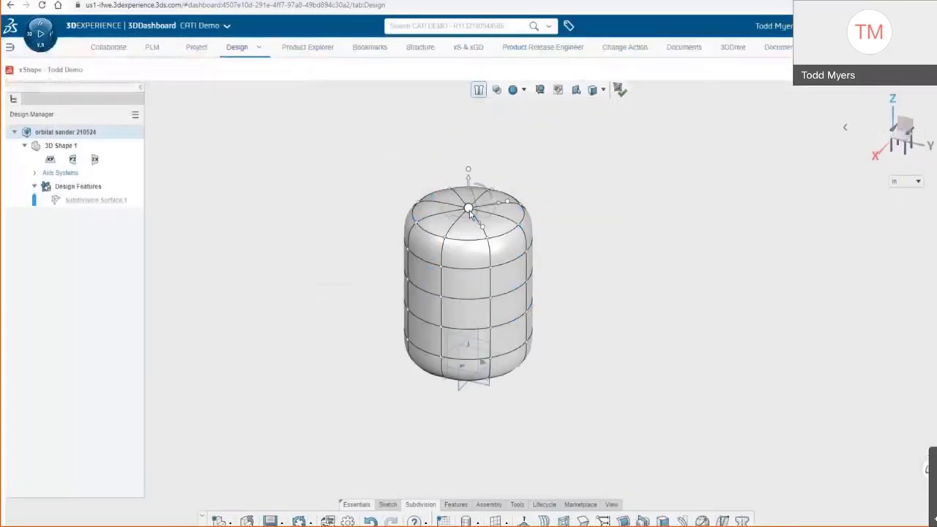
Step: Raise the cylinder's top centre point and push one upper side face inward
{"action": "mouse_move", "coordinate": [471, 145]}
{"action": "left_mouse_down"}
{"action": "mouse_move", "coordinate": [472, 123]}
{"action": "mouse_move", "coordinate": [467, 231]}
{"action": "mouse_move", "coordinate": [461, 145]}
{"action": "left_mouse_up"}
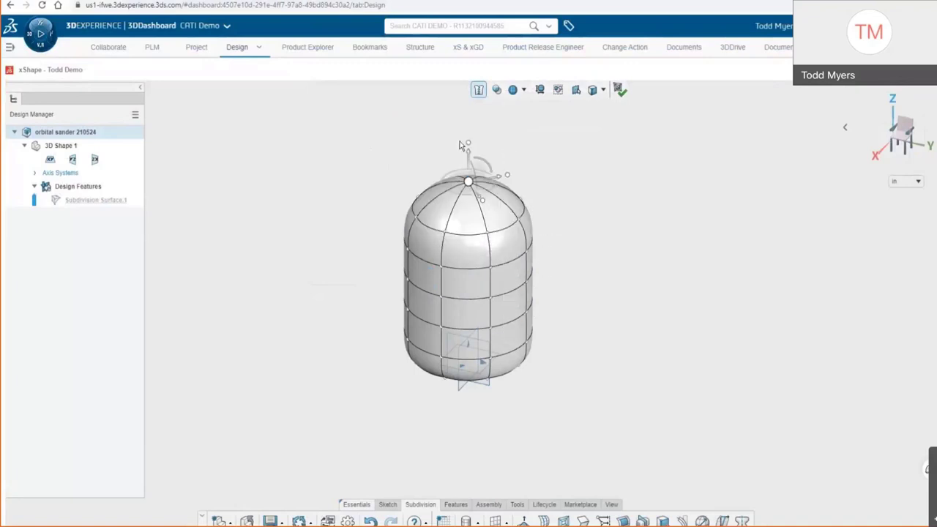
{"action": "left_click", "coordinate": [438, 273]}
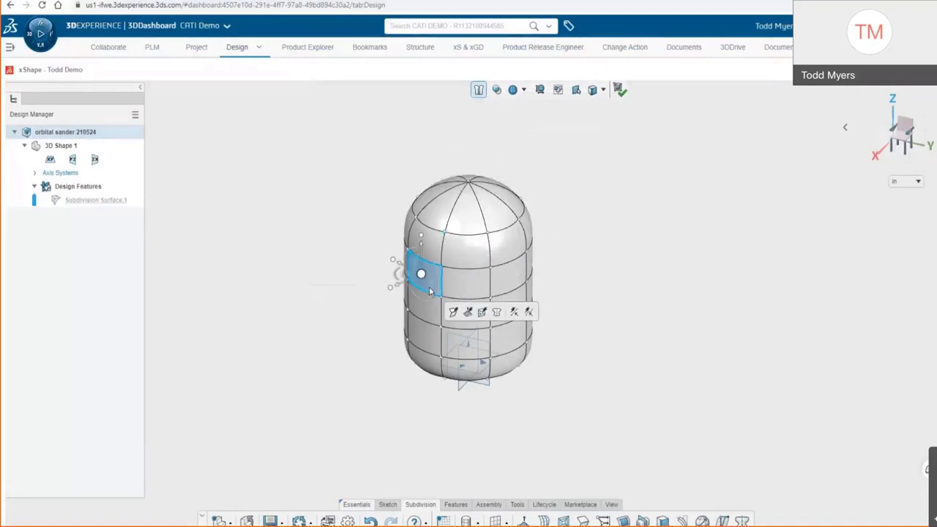
{"action": "left_click_drag", "start_coordinate": [429, 286], "coordinate": [418, 238]}
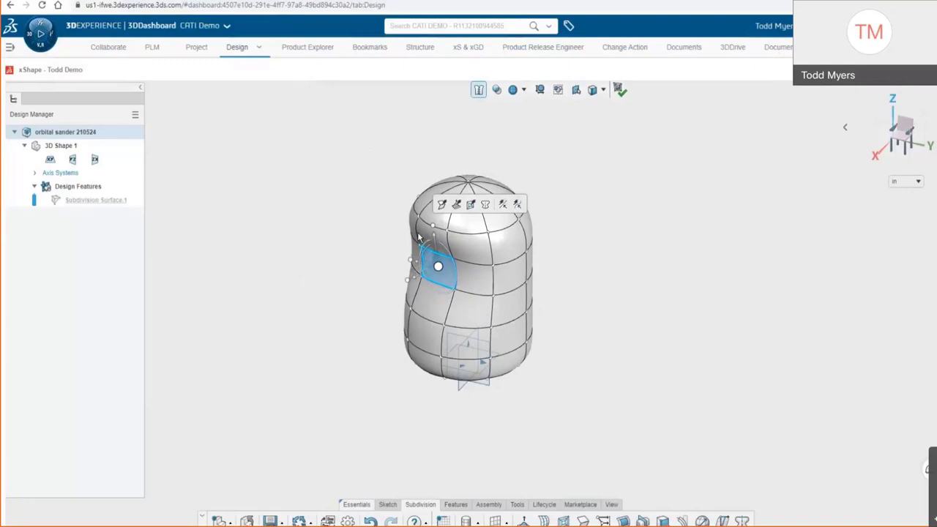
{"action": "left_click", "coordinate": [373, 241]}
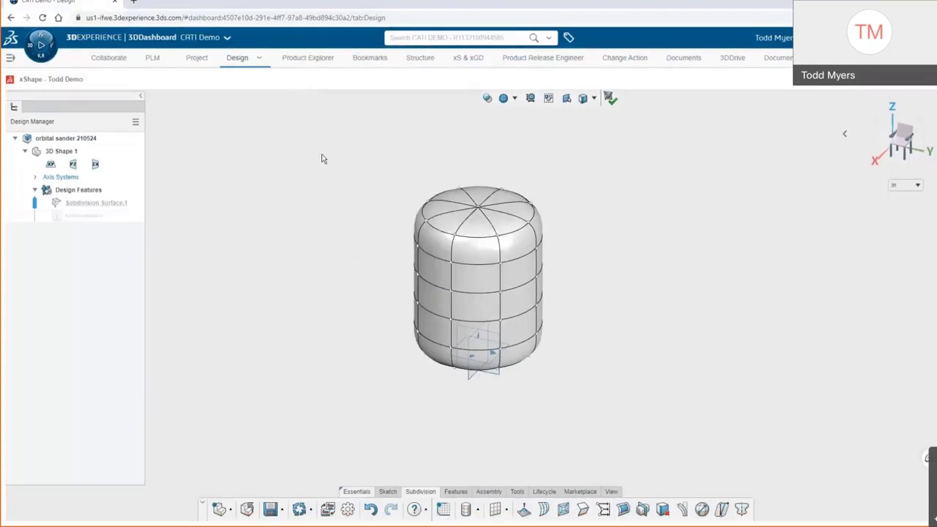
Step: Insert 1 edge loop around the cylinder between its rim and the first side loop
{"action": "right_click", "coordinate": [325, 155]}
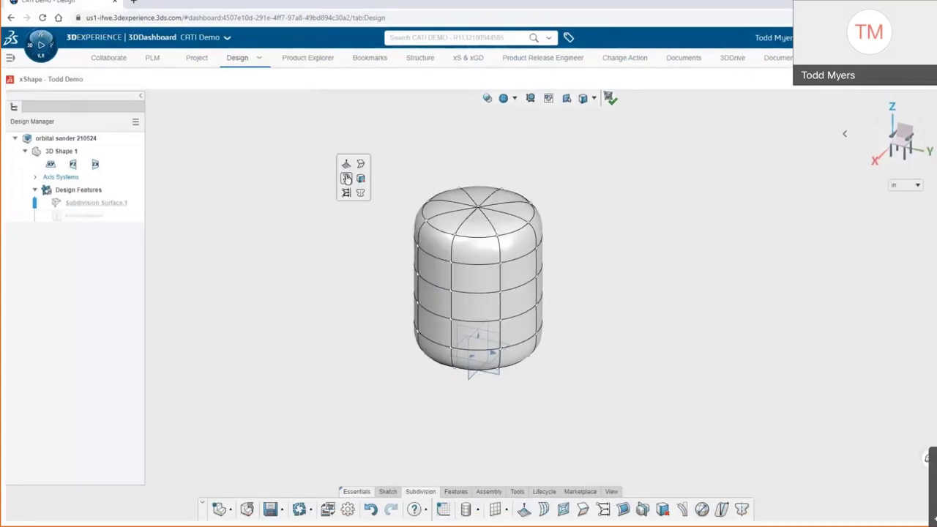
{"action": "left_click", "coordinate": [347, 178]}
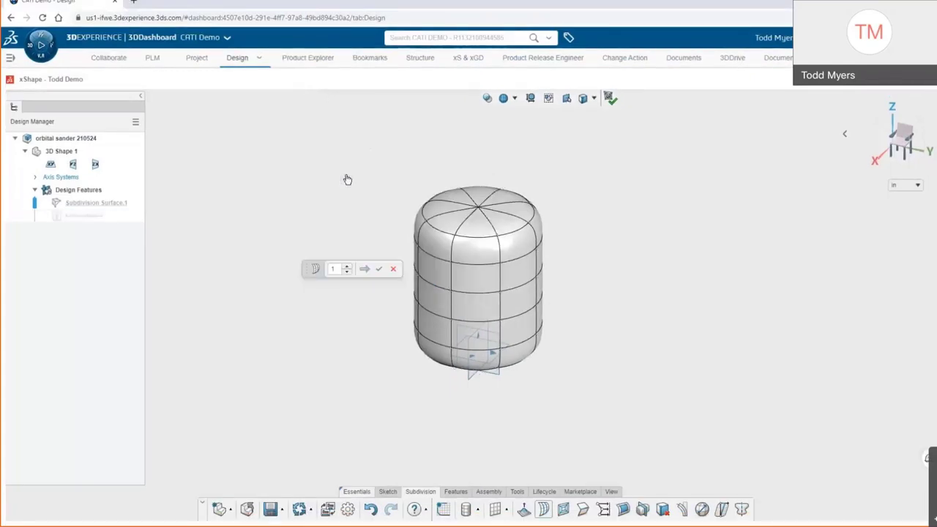
{"action": "left_click", "coordinate": [501, 249]}
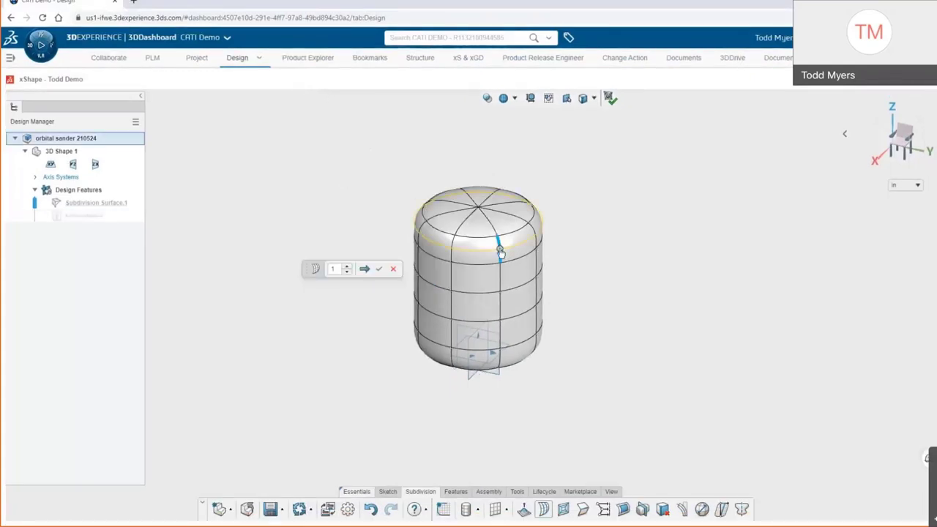
{"action": "left_click", "coordinate": [371, 270]}
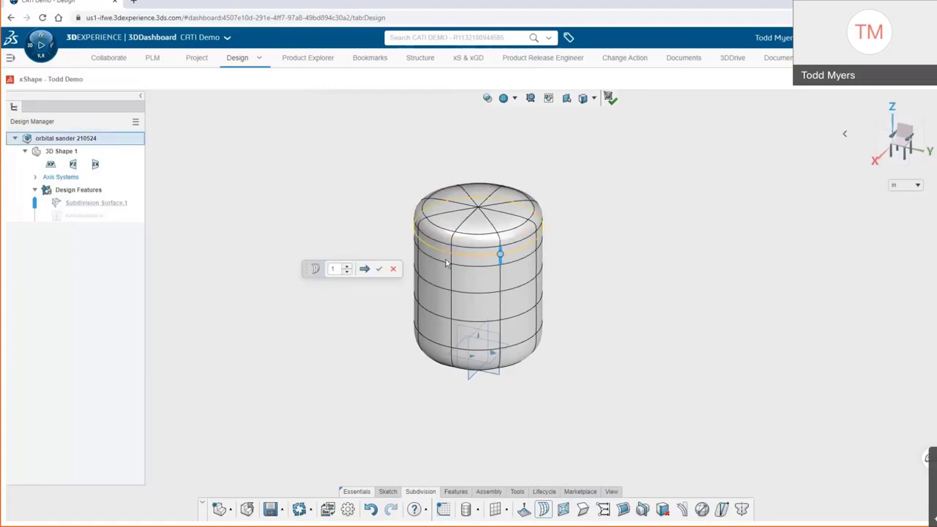
Step: Insert three more single edge loops around the cylinder: one below the upper loops and two around the middle of the side wall
{"action": "left_click", "coordinate": [379, 267]}
{"action": "left_click", "coordinate": [500, 262]}
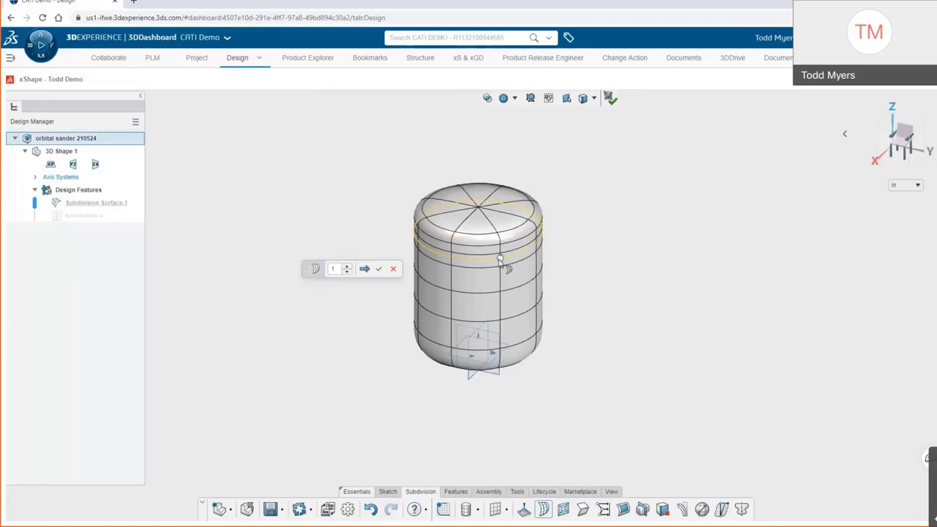
{"action": "left_click", "coordinate": [365, 268]}
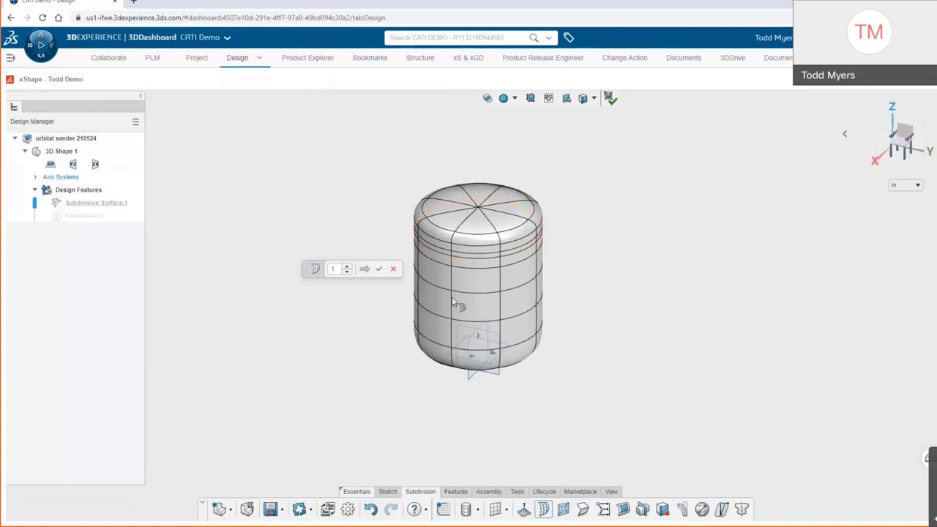
{"action": "left_click", "coordinate": [500, 306]}
{"action": "left_click", "coordinate": [366, 270]}
{"action": "left_click", "coordinate": [500, 315]}
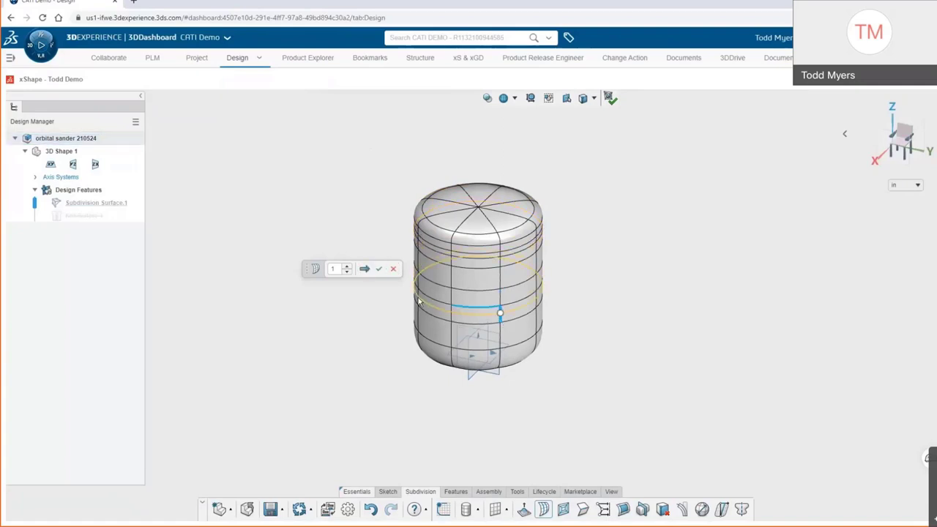
{"action": "left_click", "coordinate": [366, 270]}
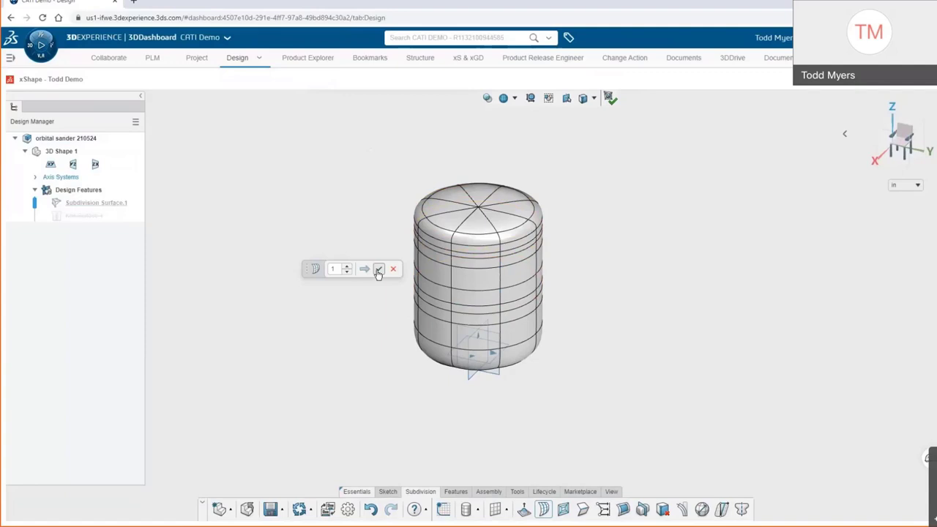
{"action": "left_click", "coordinate": [379, 270]}
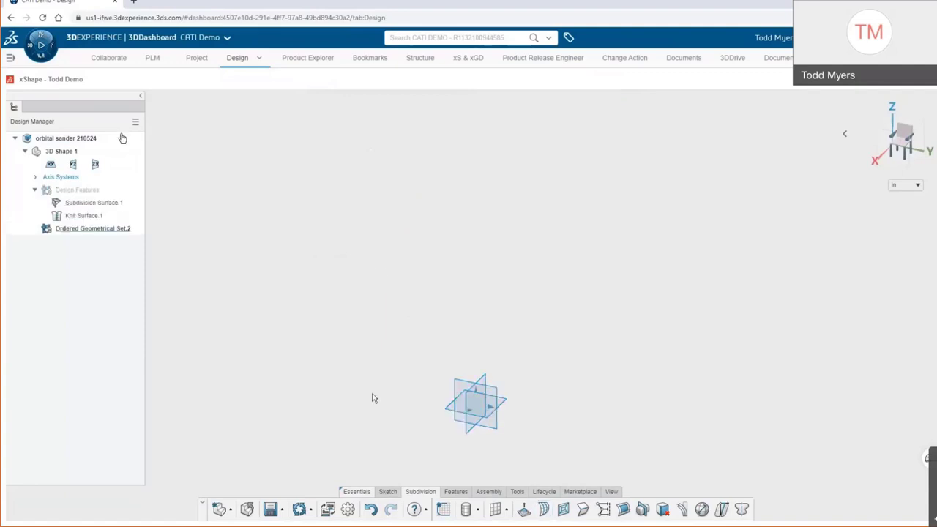
Step: Insert the orbital motor 210524A and the orbital sander internal components as reference geometry in the part
{"action": "left_click", "coordinate": [460, 493]}
{"action": "left_click", "coordinate": [605, 509]}
{"action": "left_click", "coordinate": [279, 129]}
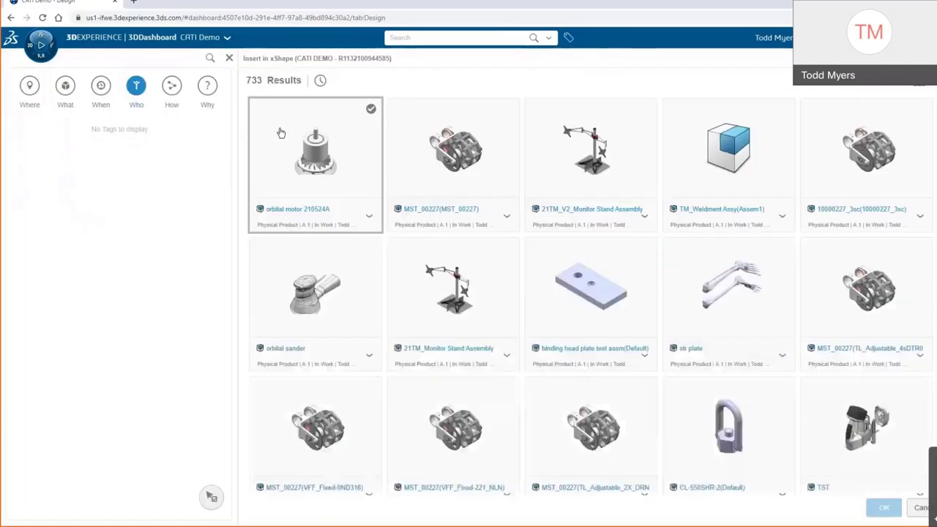
{"action": "left_click", "coordinate": [281, 133]}
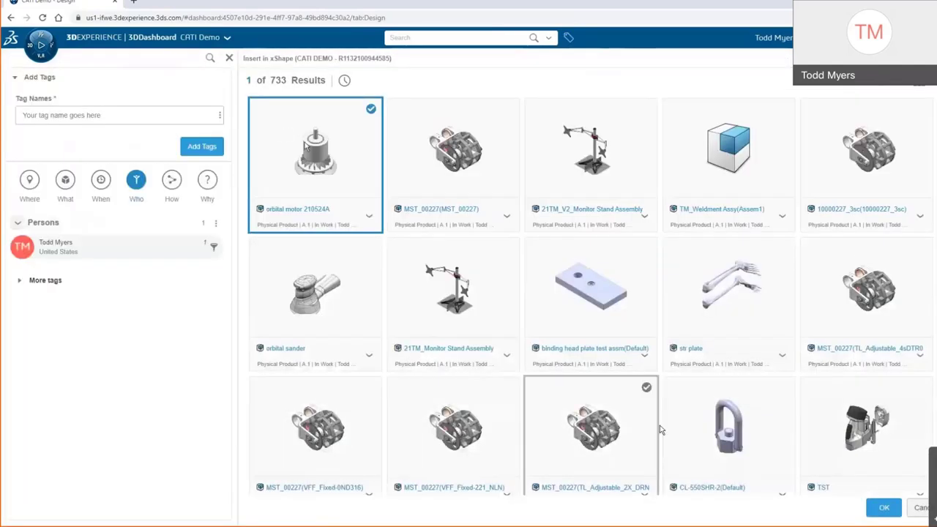
{"action": "left_click", "coordinate": [885, 507]}
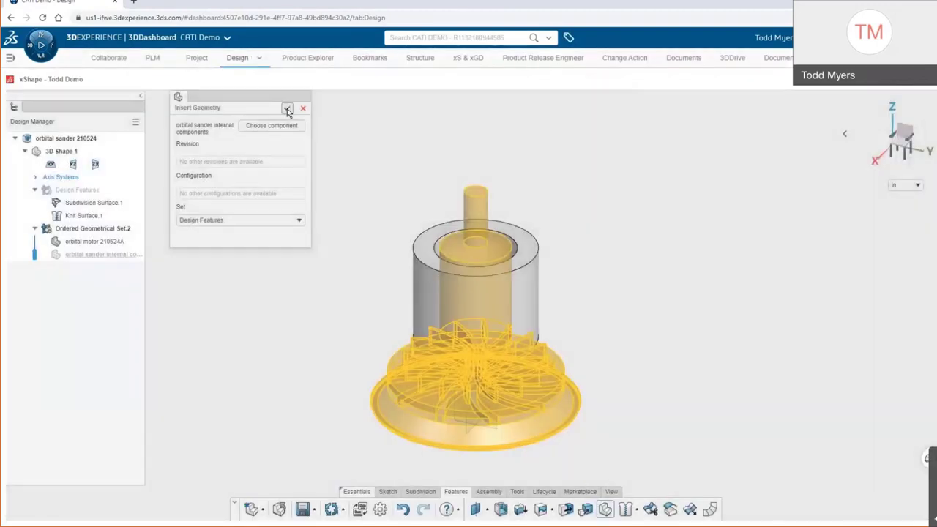
{"action": "left_click", "coordinate": [287, 110]}
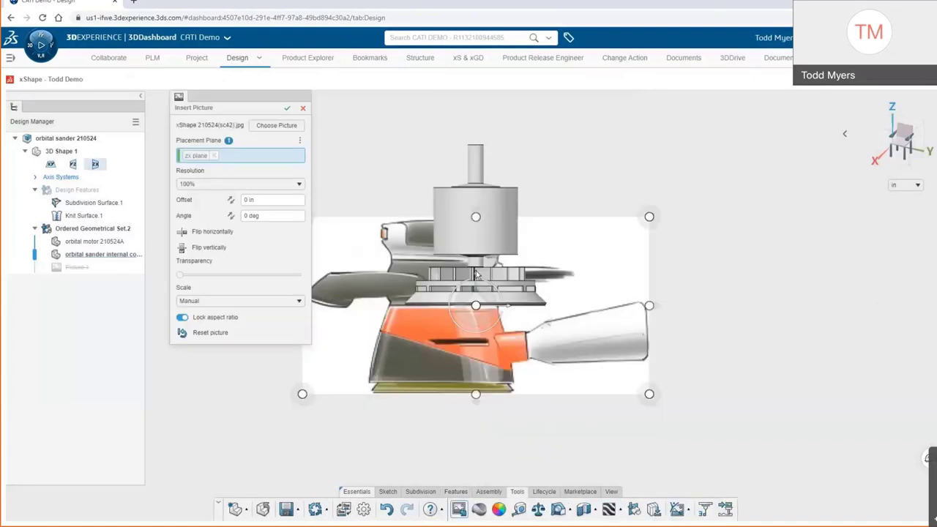
Step: Position the sander sketch picture xShape 210524(sc42).jpg on the zx plane so its base matches the internal components, and make it partly transparent
{"action": "left_click_drag", "start_coordinate": [472, 242], "coordinate": [472, 189]}
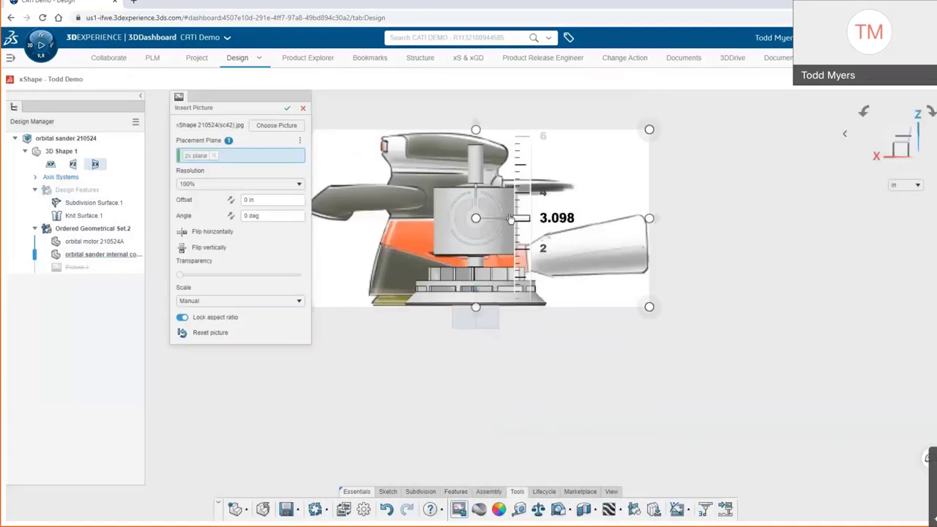
{"action": "left_click_drag", "start_coordinate": [510, 218], "coordinate": [543, 217]}
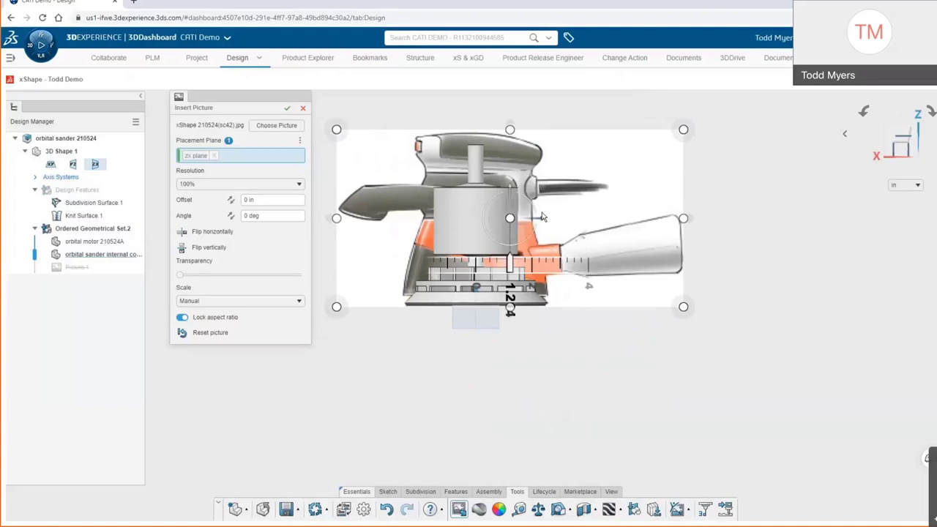
{"action": "left_click_drag", "start_coordinate": [181, 275], "coordinate": [222, 274]}
{"action": "left_click", "coordinate": [287, 108]}
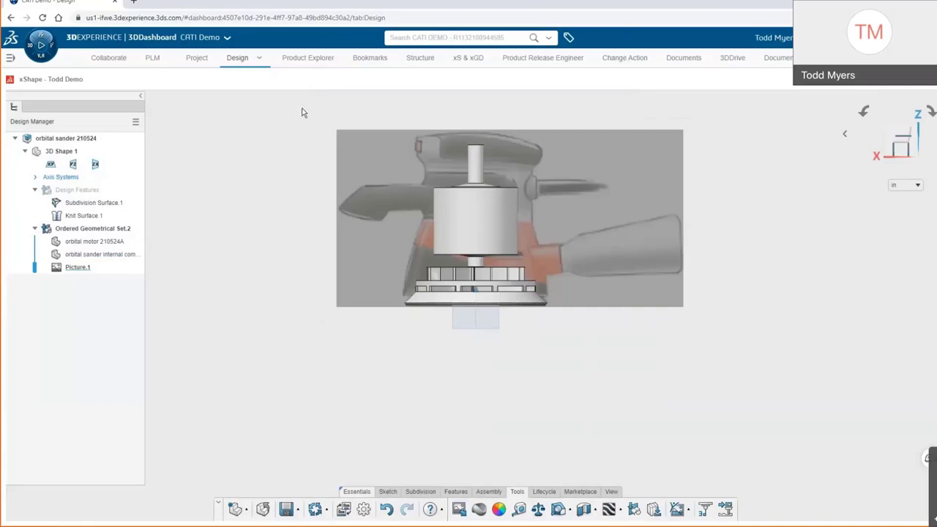
Step: Reactivate the Design Features set and narrow the body's upper and middle control points perpendicular to the reference picture
{"action": "middle_click_drag", "start_coordinate": [303, 109], "coordinate": [288, 208]}
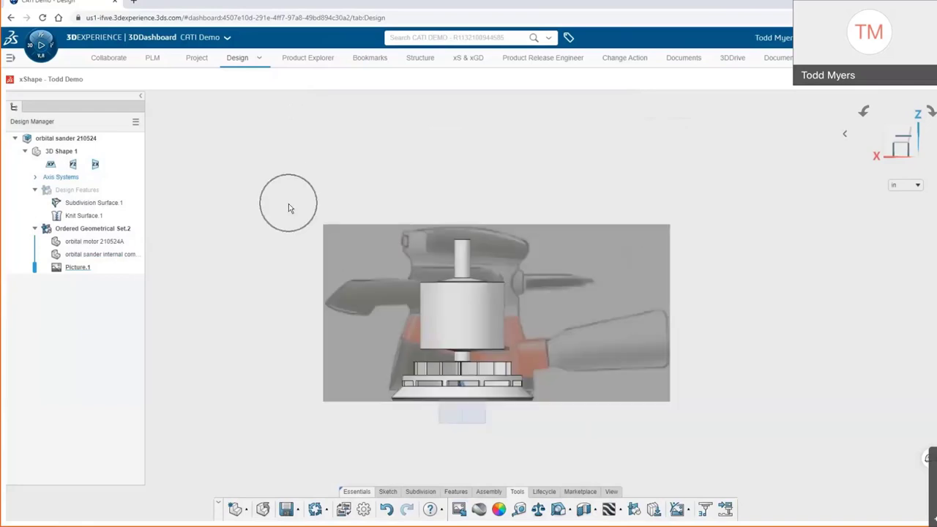
{"action": "left_click", "coordinate": [71, 192]}
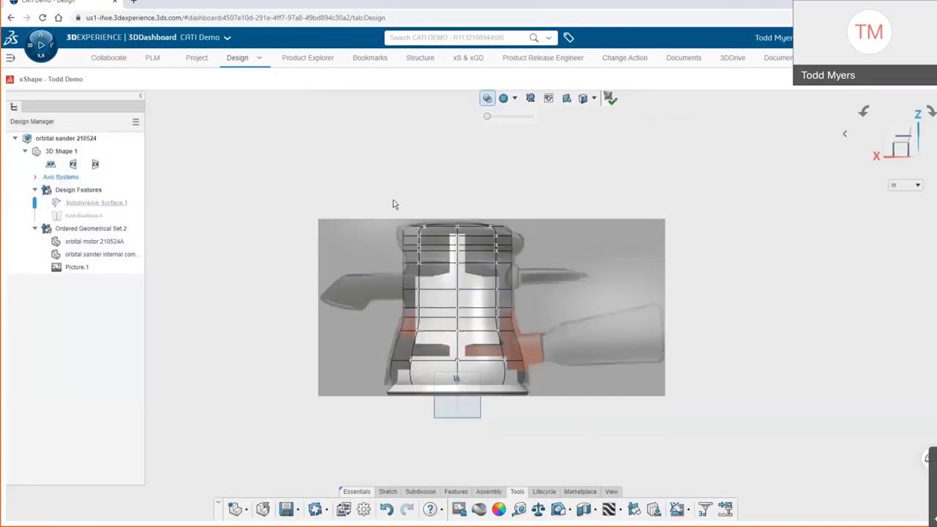
{"action": "left_click_drag", "start_coordinate": [370, 205], "coordinate": [565, 274]}
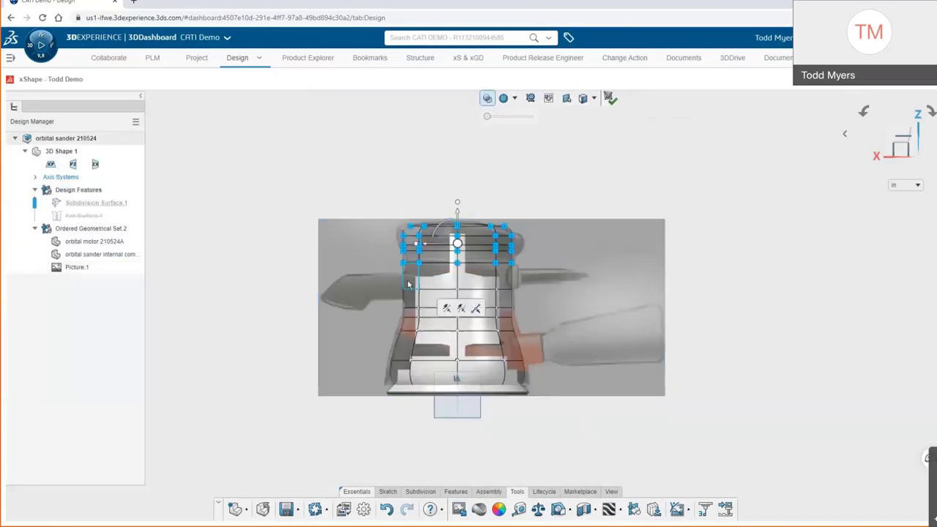
{"action": "left_click_drag", "start_coordinate": [407, 281], "coordinate": [514, 343], "text": "ctrl"}
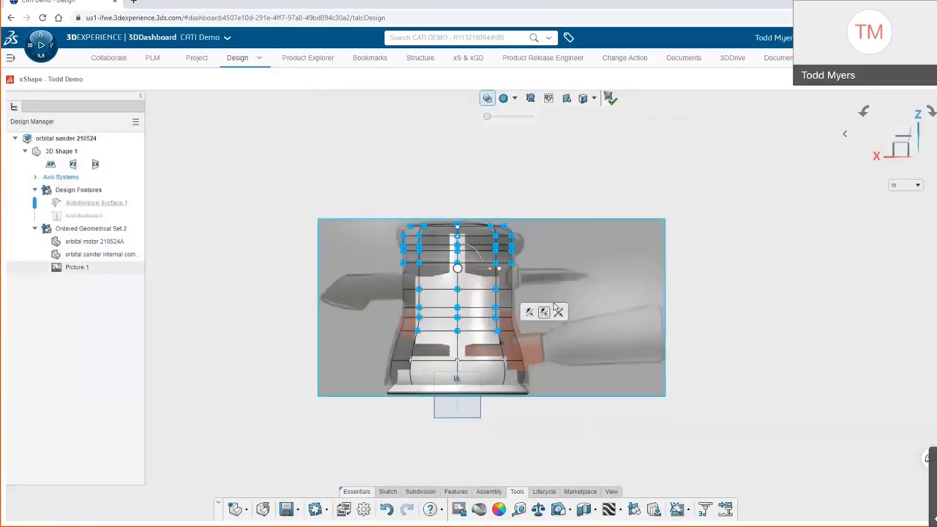
{"action": "middle_click_drag", "start_coordinate": [595, 294], "coordinate": [648, 388]}
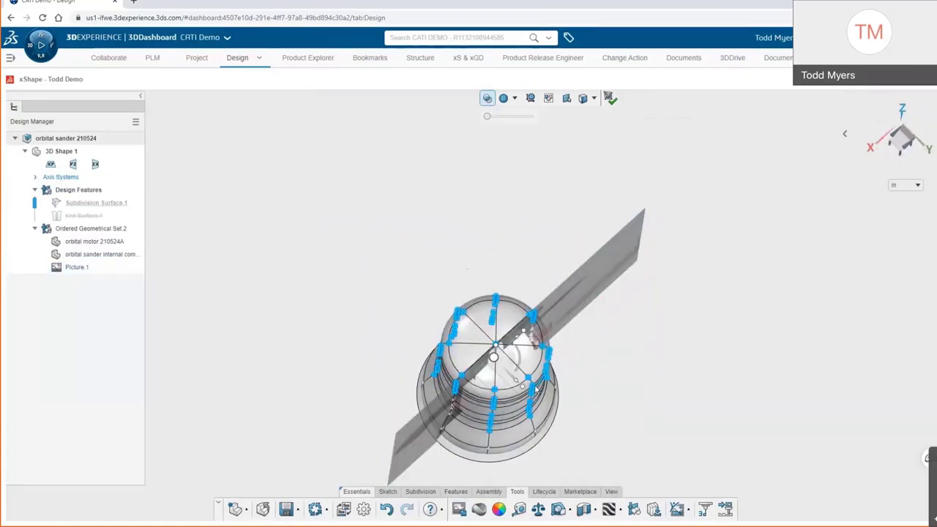
{"action": "mouse_move", "coordinate": [536, 392]}
{"action": "left_mouse_down"}
{"action": "mouse_move", "coordinate": [507, 388]}
{"action": "mouse_move", "coordinate": [536, 392]}
{"action": "left_mouse_up"}
{"action": "middle_click_drag", "start_coordinate": [419, 374], "coordinate": [397, 276]}
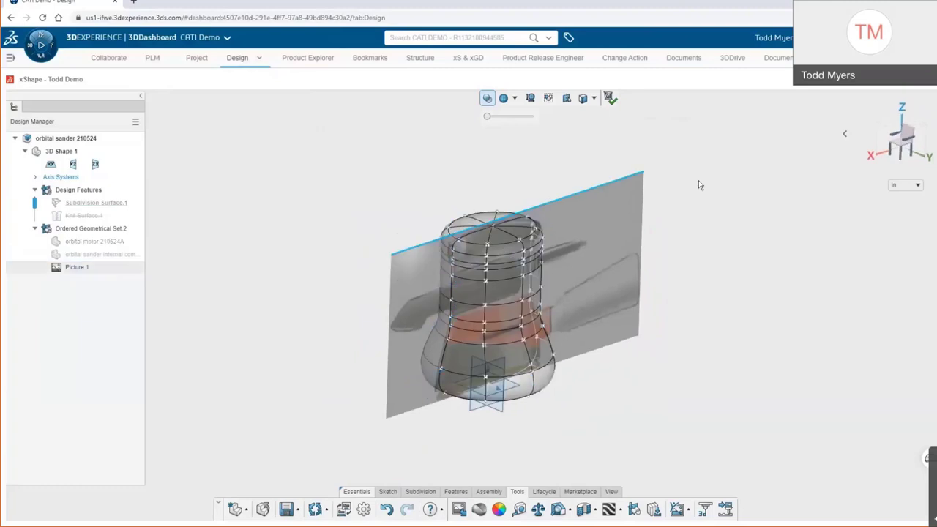
Step: Select the body's bottom ring of control points in front view, flatten it slightly, and scale it outward across the picture plane
{"action": "left_click", "coordinate": [906, 145]}
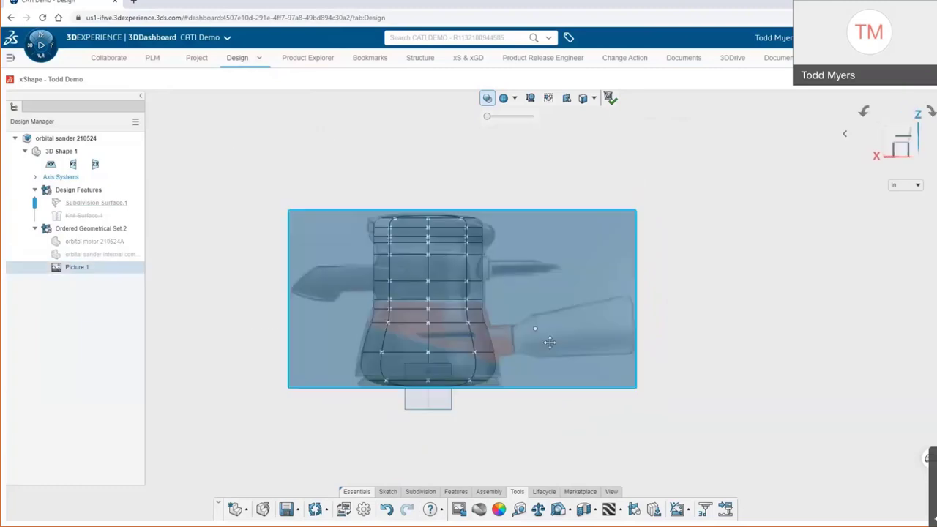
{"action": "middle_click_drag", "start_coordinate": [550, 342], "coordinate": [560, 351], "text": "ctrl"}
{"action": "left_click_drag", "start_coordinate": [327, 378], "coordinate": [577, 432]}
{"action": "left_click_drag", "start_coordinate": [437, 424], "coordinate": [437, 418]}
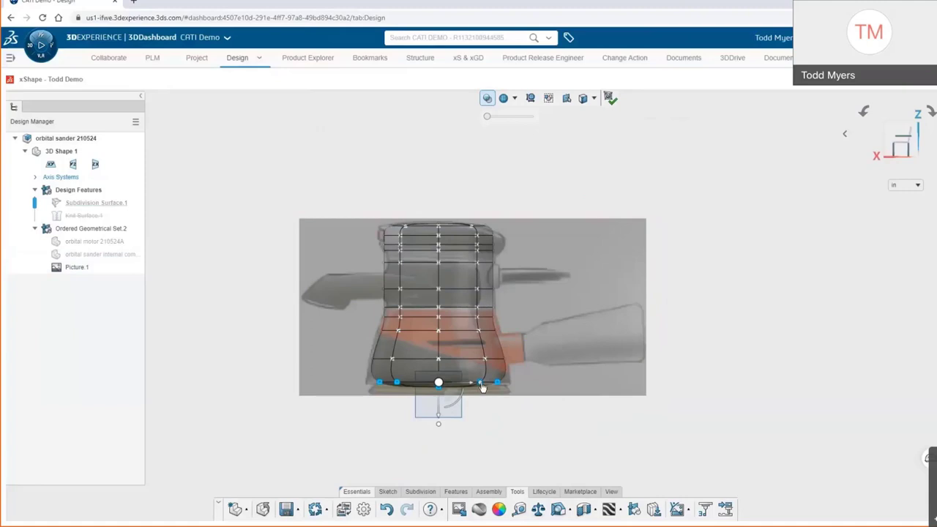
{"action": "middle_click_drag", "start_coordinate": [369, 348], "coordinate": [413, 380]}
{"action": "left_click_drag", "start_coordinate": [443, 348], "coordinate": [458, 345]}
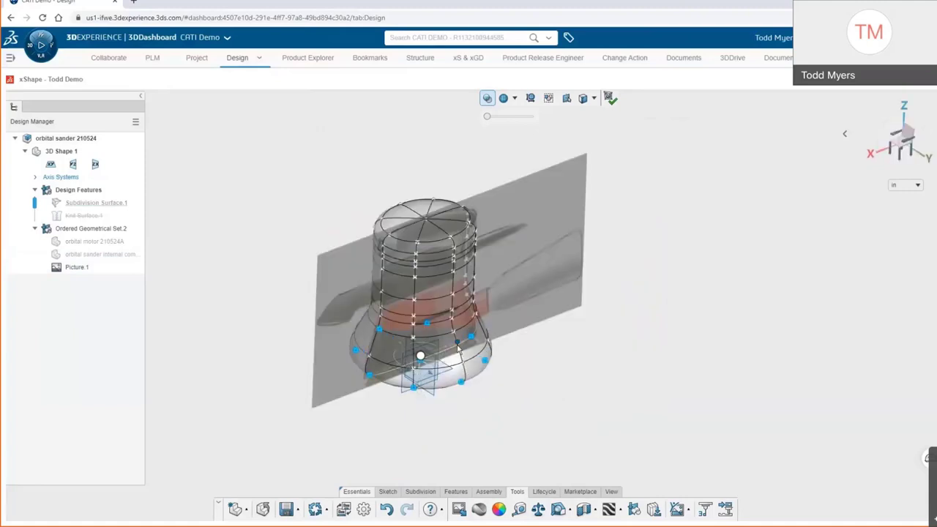
{"action": "middle_click_drag", "start_coordinate": [253, 336], "coordinate": [202, 290]}
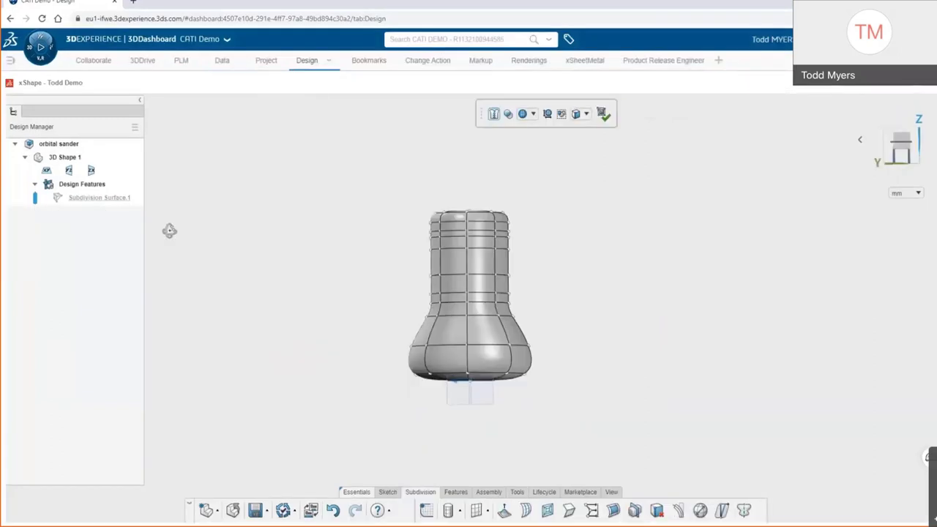
Step: Restrict selection to edge loops and scale the sander body's bottom edge loop outward to widen the base
{"action": "middle_click_drag", "start_coordinate": [169, 230], "coordinate": [379, 264]}
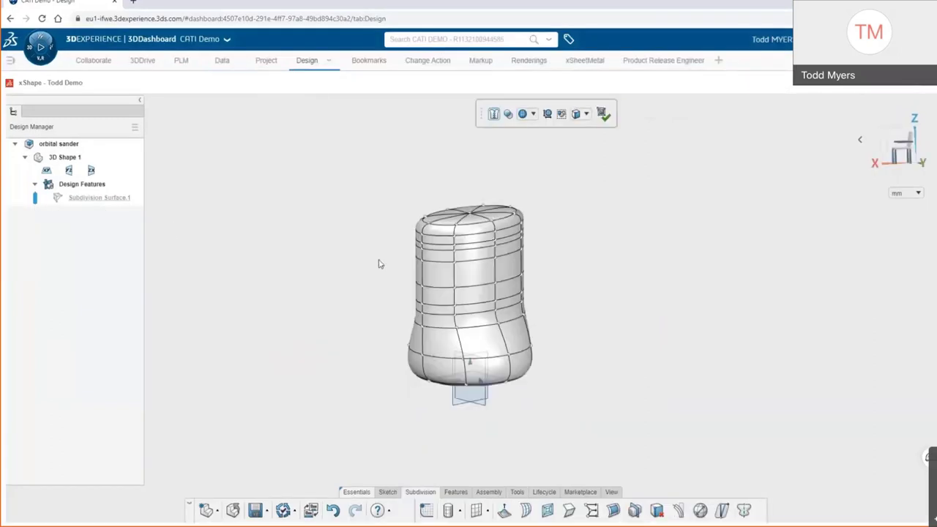
{"action": "scroll", "coordinate": [380, 264], "scroll_direction": "up", "scroll_amount": 3}
{"action": "left_click", "coordinate": [587, 114]}
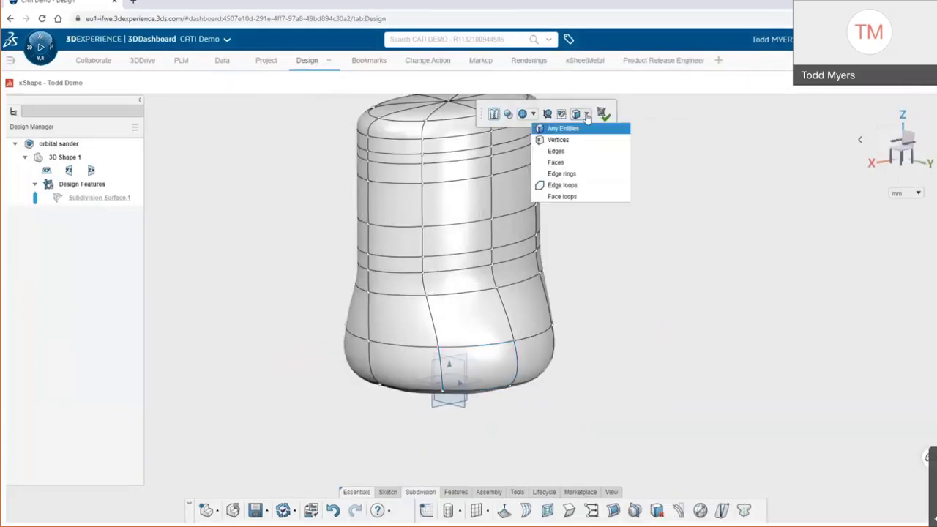
{"action": "left_click", "coordinate": [574, 185]}
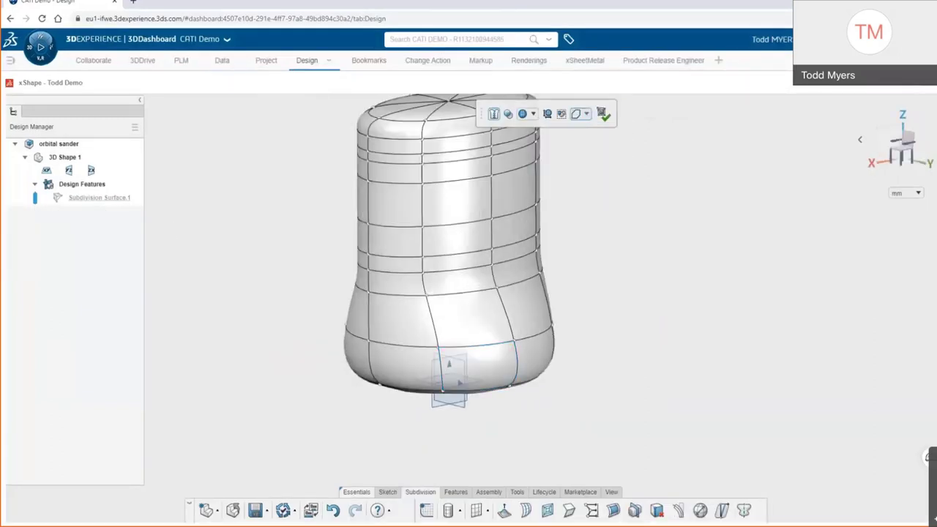
{"action": "left_click", "coordinate": [527, 387]}
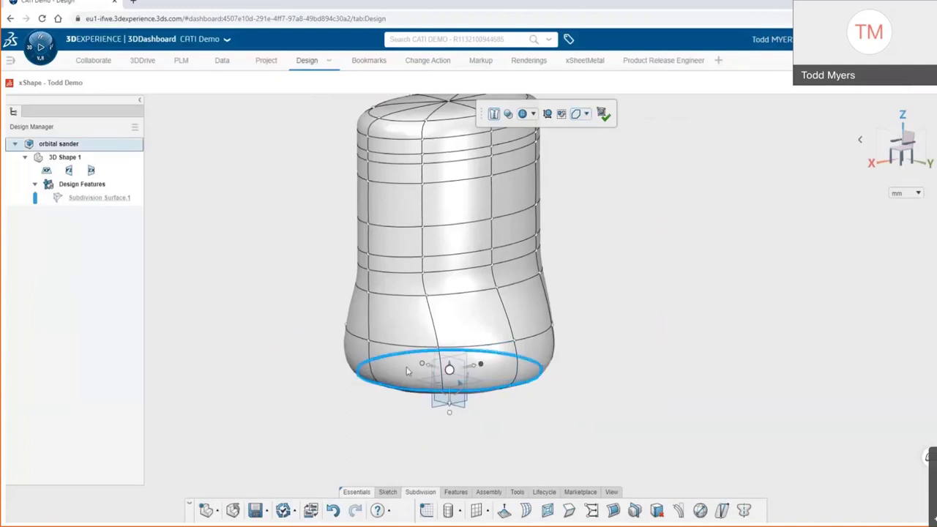
{"action": "left_click_drag", "start_coordinate": [421, 366], "coordinate": [415, 368]}
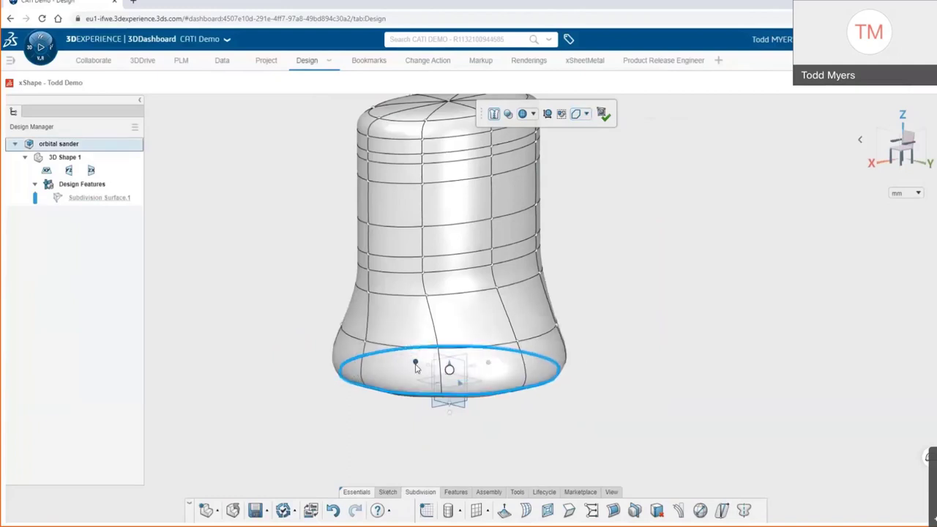
{"action": "left_click", "coordinate": [607, 213]}
Step: Apply a full crease to the bottom edge loop so the base gets a sharp rim
{"action": "middle_click_drag", "start_coordinate": [600, 213], "coordinate": [598, 188]}
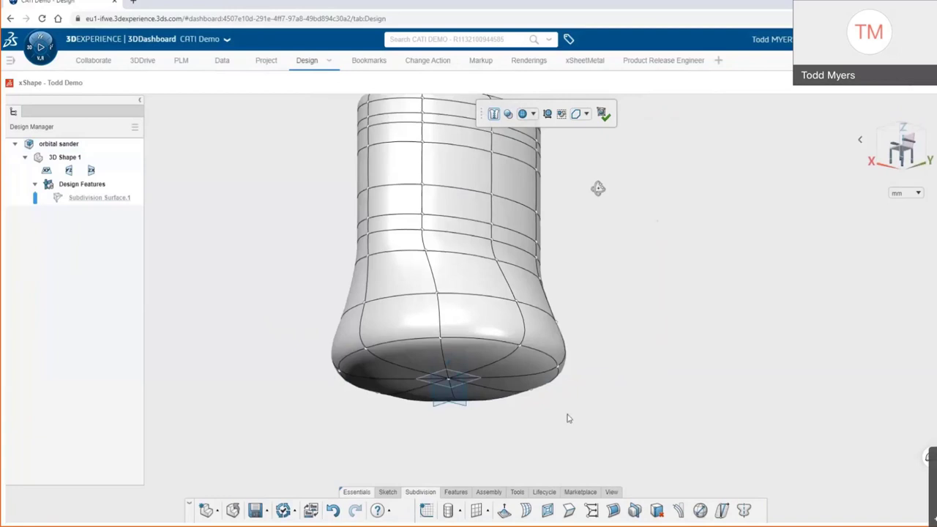
{"action": "left_click", "coordinate": [480, 341]}
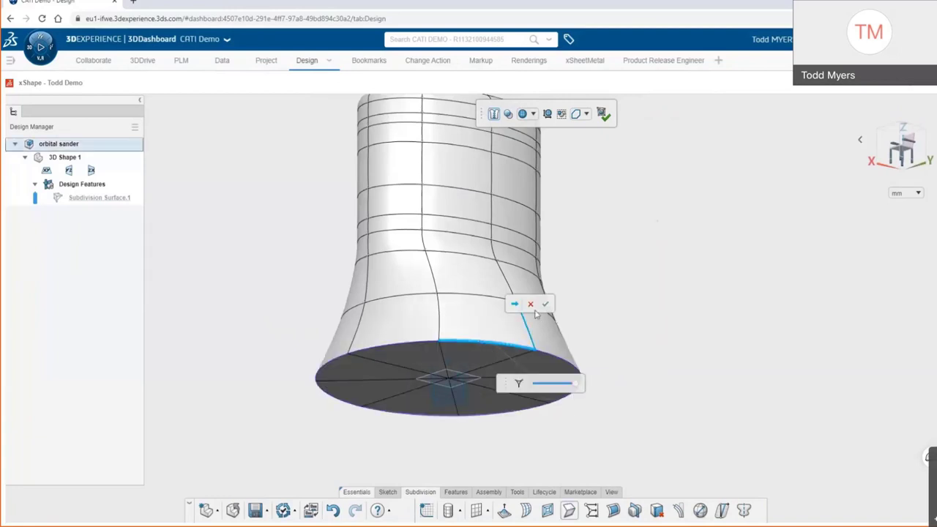
{"action": "left_click", "coordinate": [651, 339]}
Step: Scale the first edge loop above the base outward to straighten the flare of the lower body
{"action": "middle_click_drag", "start_coordinate": [651, 339], "coordinate": [849, 355]}
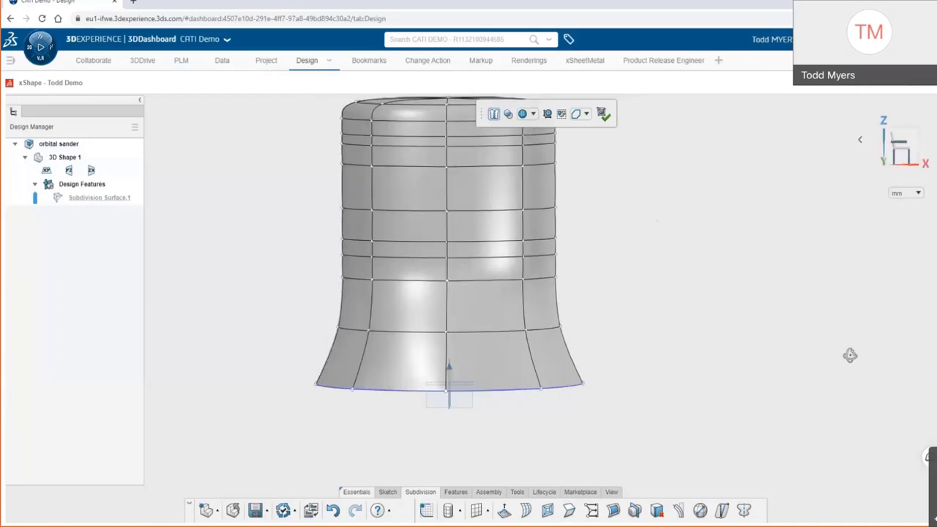
{"action": "left_click", "coordinate": [550, 329]}
{"action": "middle_click_drag", "start_coordinate": [550, 329], "coordinate": [487, 333]}
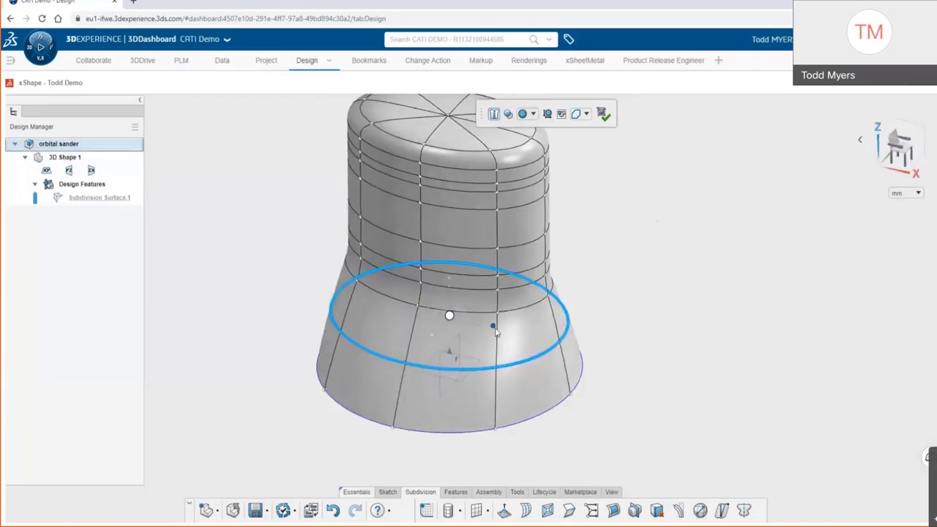
{"action": "left_click", "coordinate": [284, 364]}
{"action": "middle_click_drag", "start_coordinate": [285, 365], "coordinate": [503, 333]}
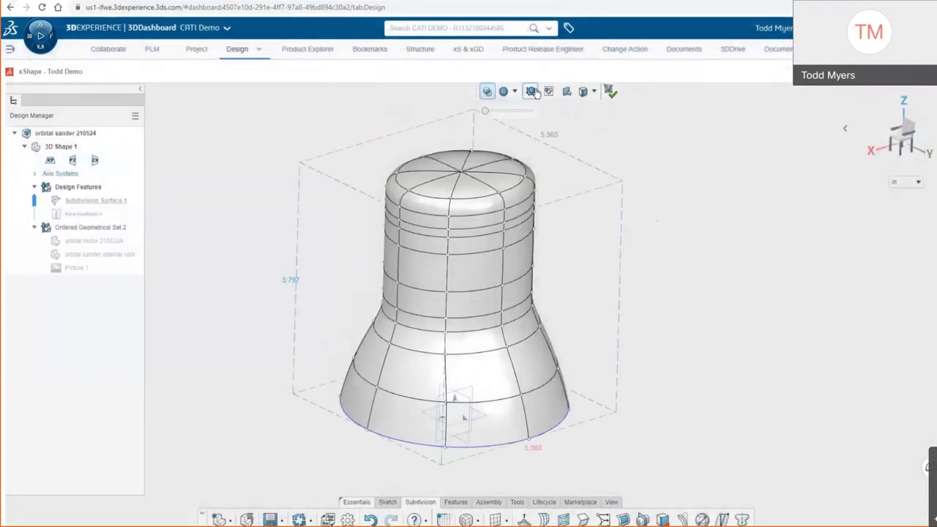
Step: Scale the sander body non-uniformly by its bounding box to 5.5 in along X, 5.5 in along Y and 6 in along Z
{"action": "left_click", "coordinate": [531, 92]}
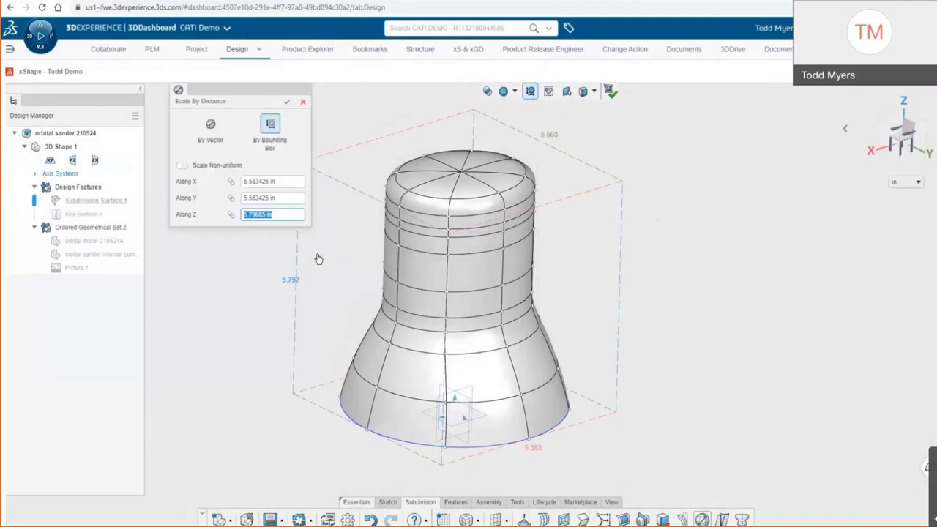
{"action": "left_click", "coordinate": [181, 166]}
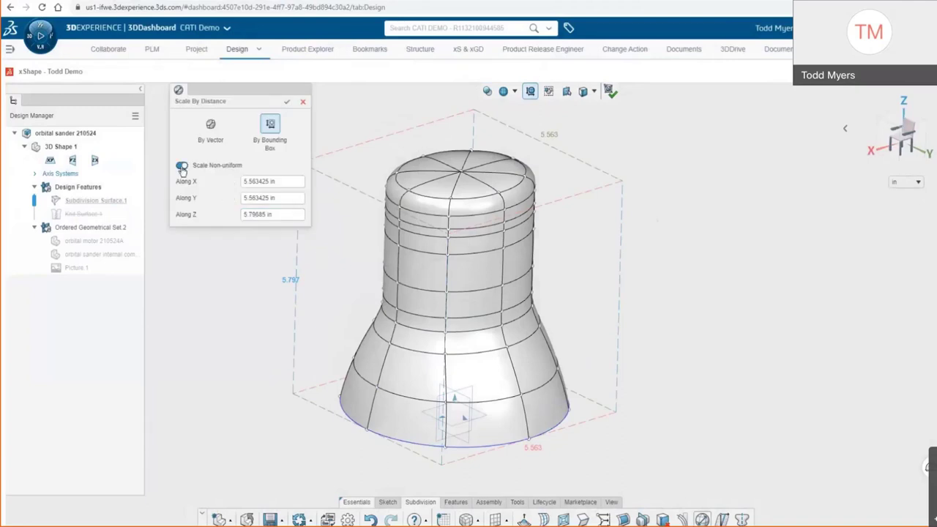
{"action": "left_click", "coordinate": [280, 215]}
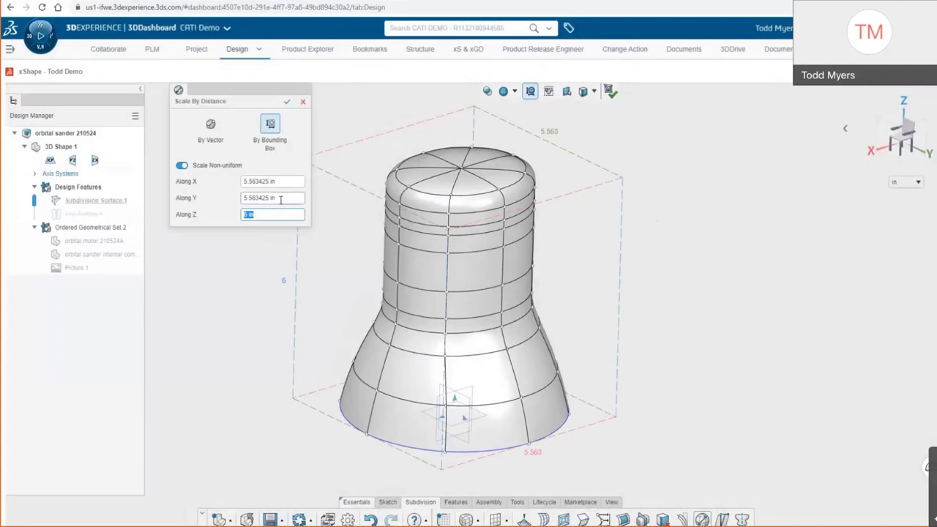
{"action": "left_click", "coordinate": [280, 199]}
{"action": "type", "text": "5.5"}
{"action": "left_click", "coordinate": [279, 181]}
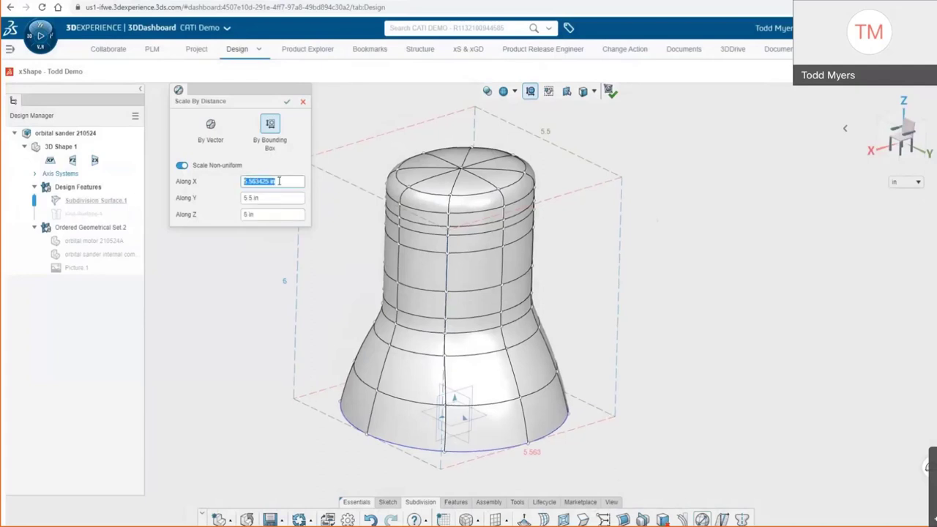
{"action": "type", "text": "5.5"}
{"action": "key", "text": "Return"}
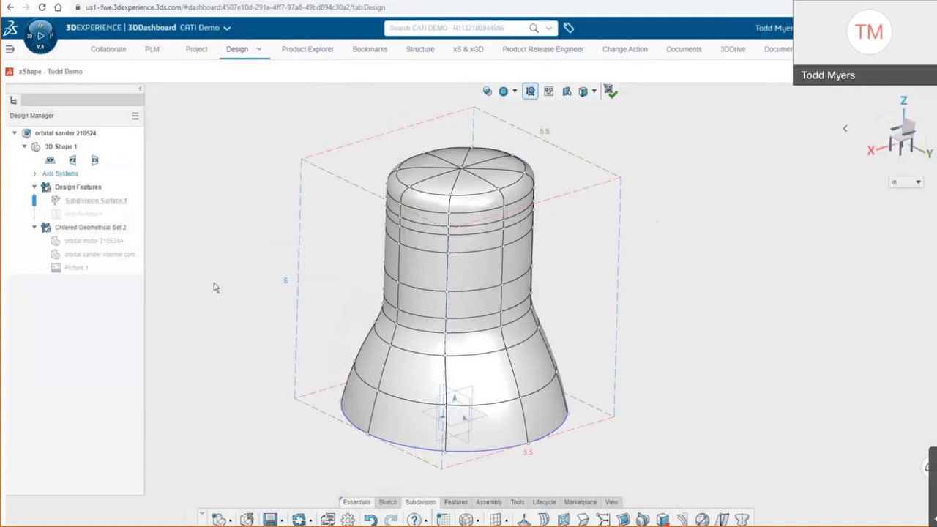
{"action": "left_click", "coordinate": [531, 93]}
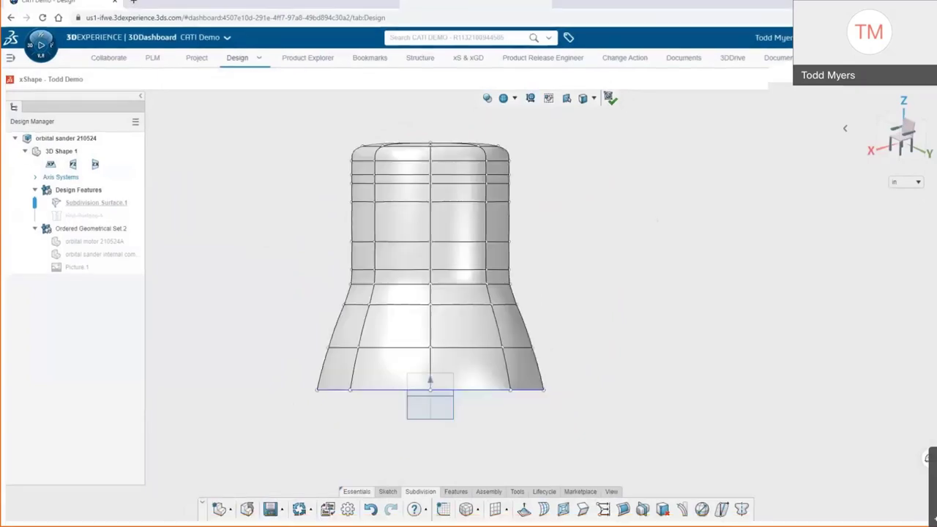
Step: Select the control points across the top of the body in front view and flatten them along a horizontal line
{"action": "scroll", "coordinate": [395, 144], "scroll_direction": "up", "scroll_amount": 5}
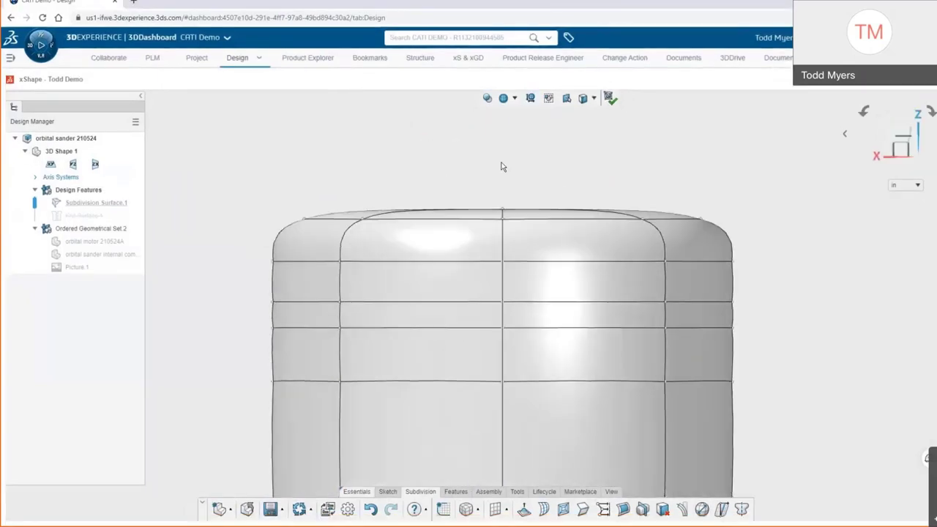
{"action": "scroll", "coordinate": [502, 167], "scroll_direction": "up", "scroll_amount": 1}
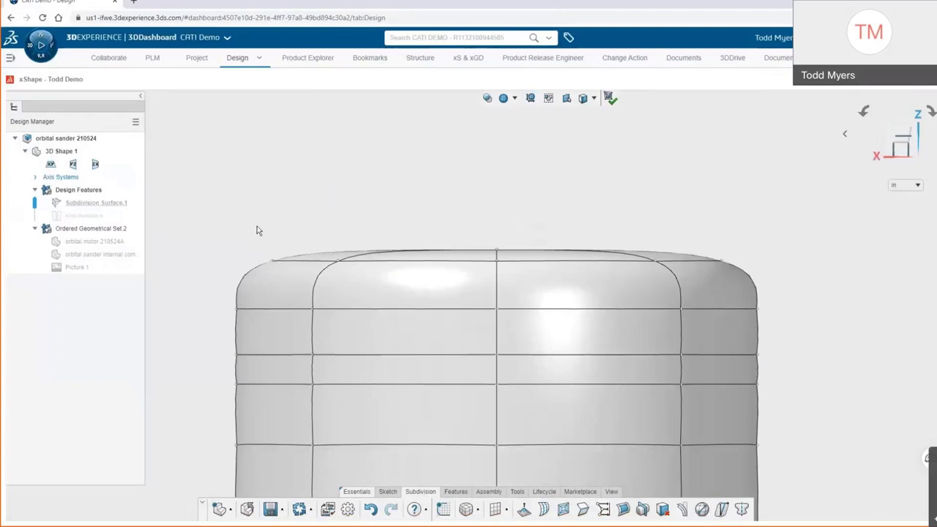
{"action": "left_click", "coordinate": [271, 261]}
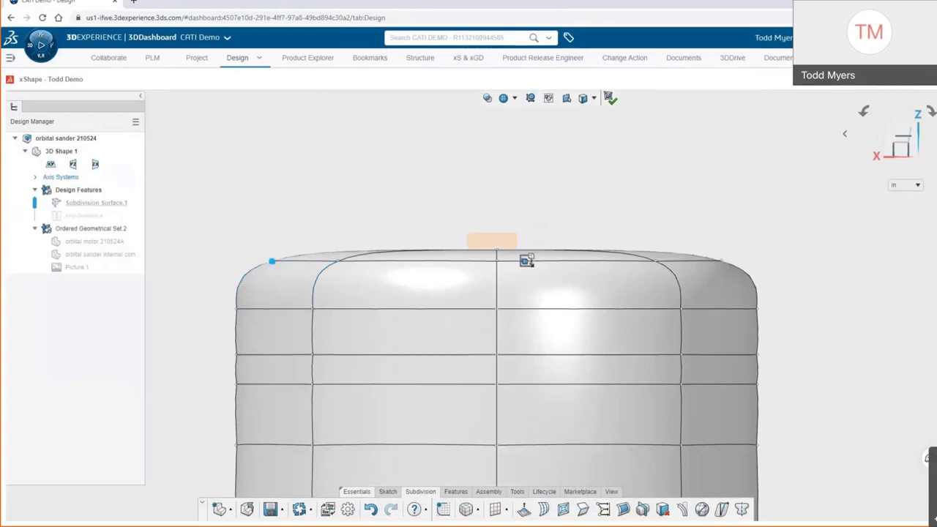
{"action": "left_click_drag", "start_coordinate": [526, 260], "coordinate": [540, 268], "text": "ctrl"}
{"action": "left_click_drag", "start_coordinate": [697, 243], "coordinate": [742, 279], "text": "ctrl"}
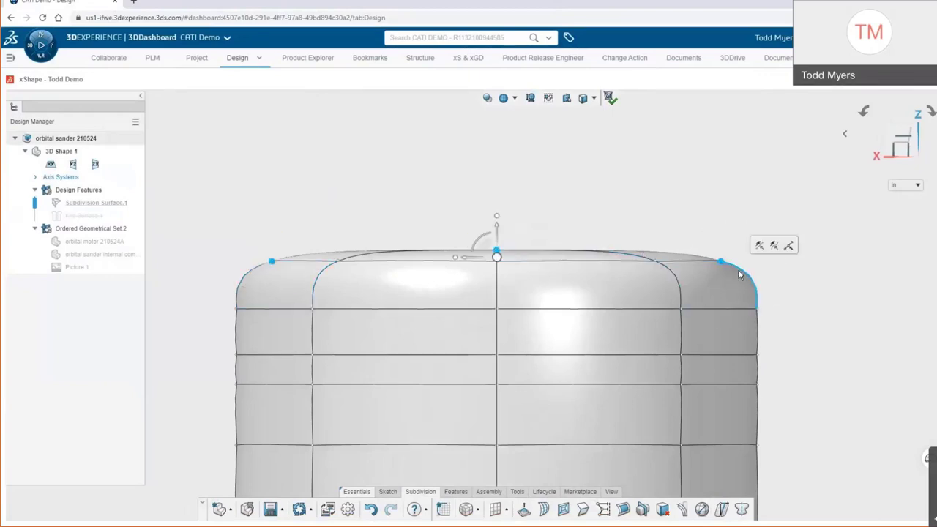
{"action": "left_click", "coordinate": [774, 247]}
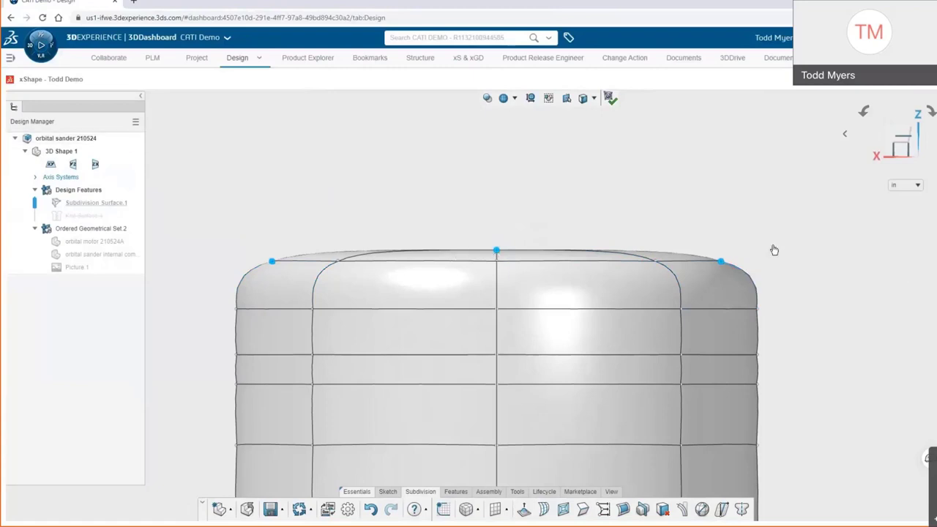
{"action": "mouse_move", "coordinate": [726, 260]}
{"action": "left_mouse_down"}
{"action": "mouse_move", "coordinate": [648, 242]}
{"action": "mouse_move", "coordinate": [427, 238]}
{"action": "mouse_move", "coordinate": [257, 262]}
{"action": "left_mouse_up"}
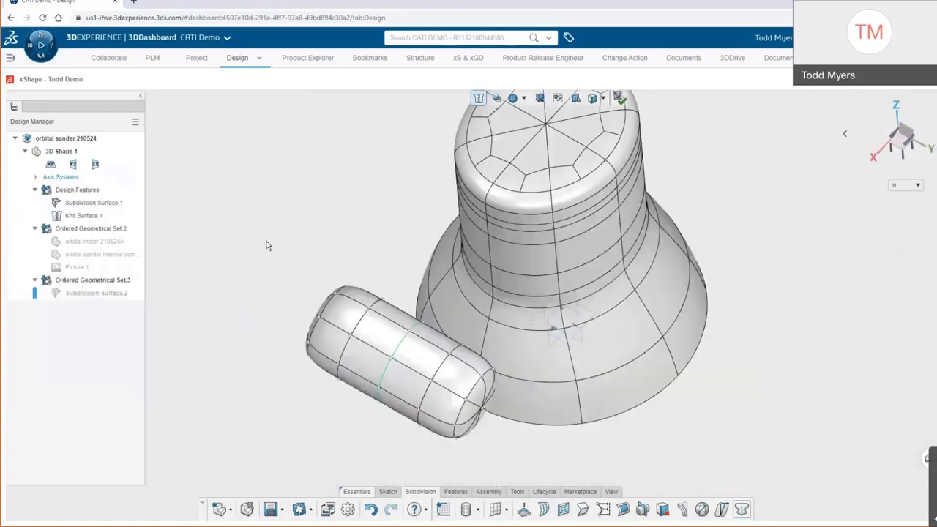
Step: Bend the small cylinder beside the sander body in the XY plane, using a bend line drawn through the body
{"action": "left_click", "coordinate": [51, 165]}
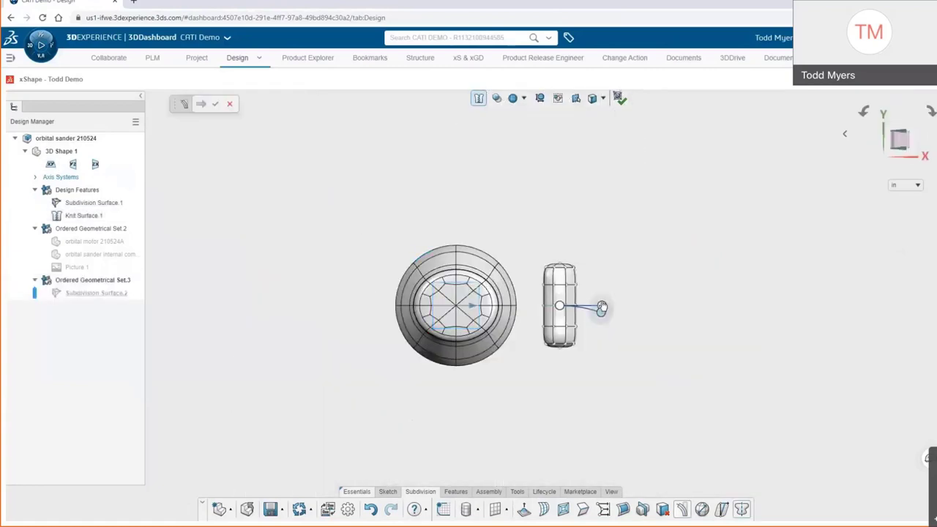
{"action": "left_click_drag", "start_coordinate": [601, 309], "coordinate": [405, 305]}
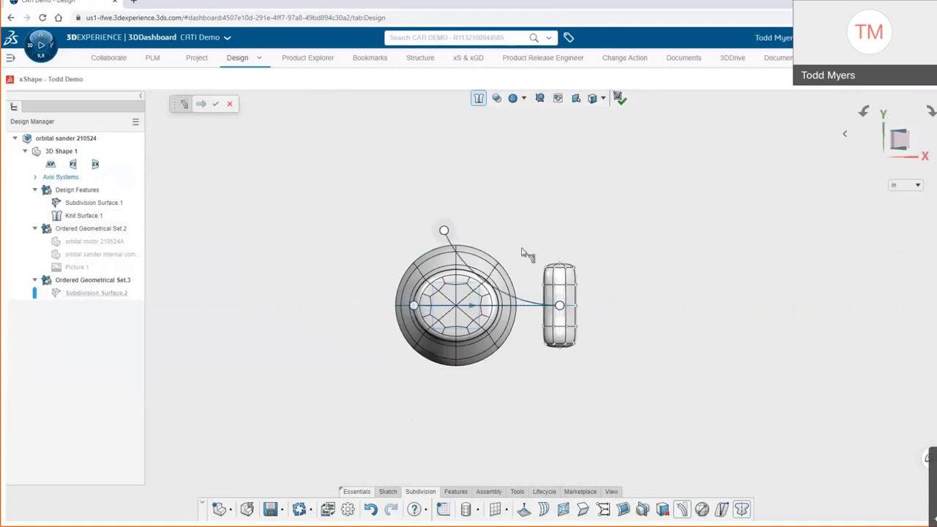
{"action": "left_click_drag", "start_coordinate": [523, 251], "coordinate": [599, 304]}
{"action": "mouse_move", "coordinate": [444, 231]}
{"action": "left_mouse_down"}
{"action": "mouse_move", "coordinate": [437, 241]}
{"action": "mouse_move", "coordinate": [450, 226]}
{"action": "mouse_move", "coordinate": [420, 271]}
{"action": "mouse_move", "coordinate": [455, 229]}
{"action": "left_mouse_up"}
{"action": "scroll", "coordinate": [592, 301], "scroll_direction": "up", "scroll_amount": 4}
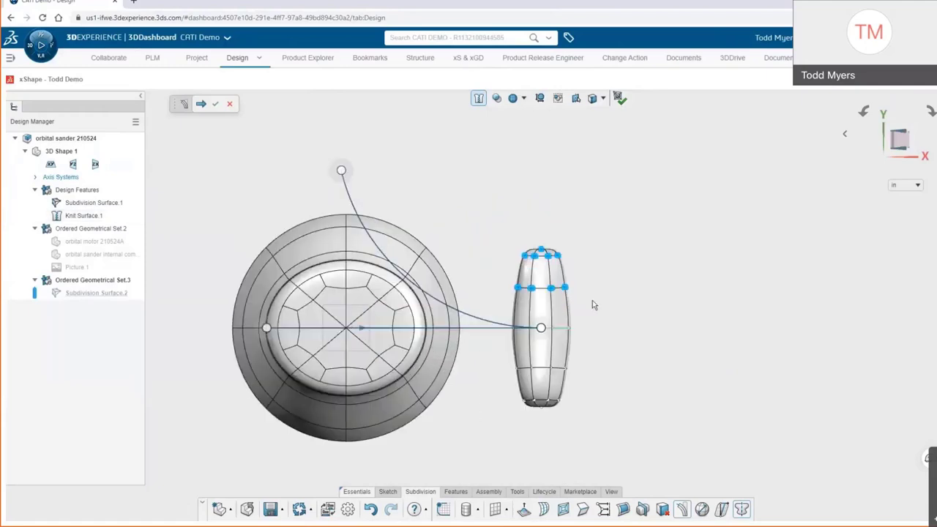
{"action": "mouse_move", "coordinate": [314, 152]}
{"action": "left_mouse_down"}
{"action": "mouse_move", "coordinate": [353, 138]}
{"action": "mouse_move", "coordinate": [310, 157]}
{"action": "left_mouse_up"}
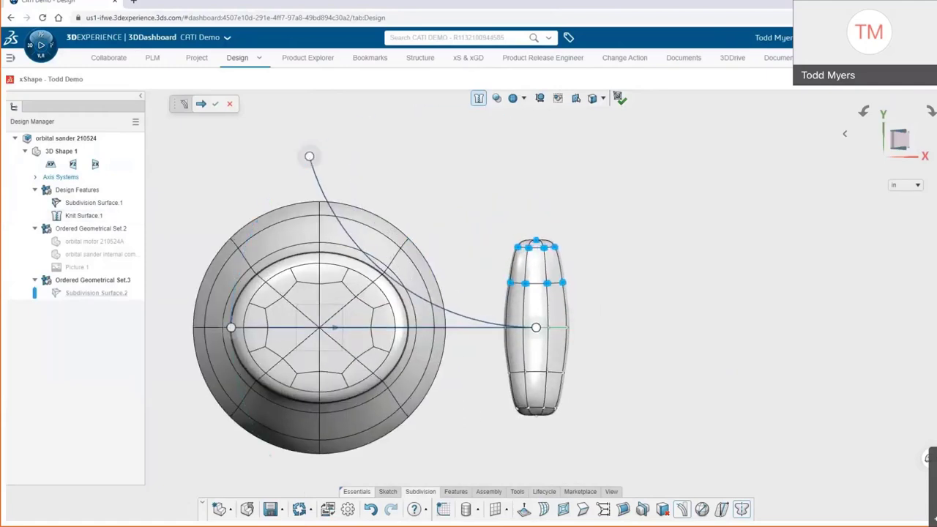
{"action": "left_click", "coordinate": [216, 104]}
{"action": "left_click_drag", "start_coordinate": [624, 328], "coordinate": [455, 466]}
{"action": "left_click", "coordinate": [215, 104]}
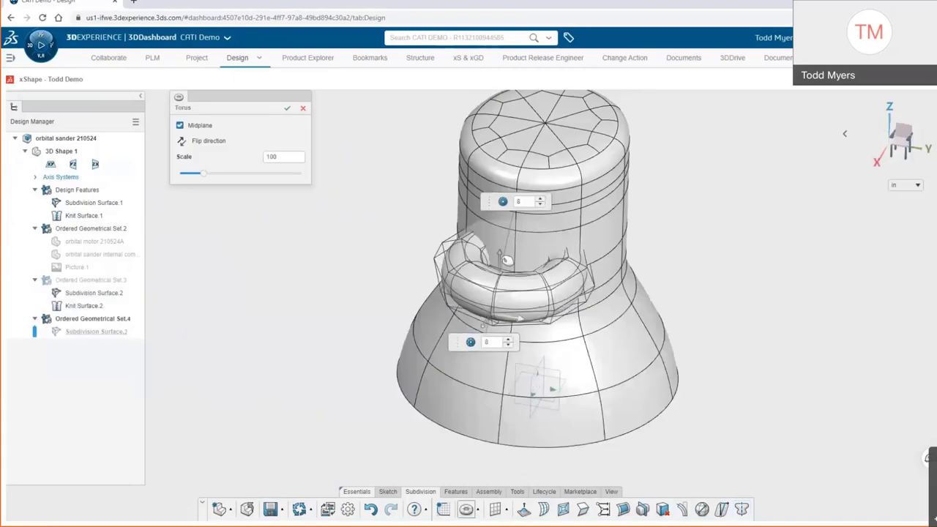
Step: Enlarge the torus primitive so it encircles the sander body and set its ring segments to 6
{"action": "left_click_drag", "start_coordinate": [467, 362], "coordinate": [311, 407]}
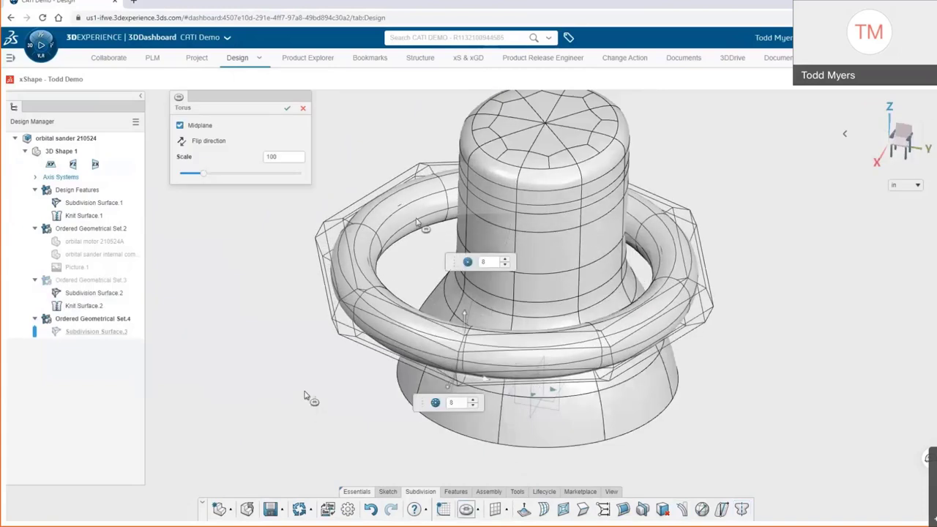
{"action": "left_click", "coordinate": [473, 406]}
{"action": "left_click", "coordinate": [473, 406]}
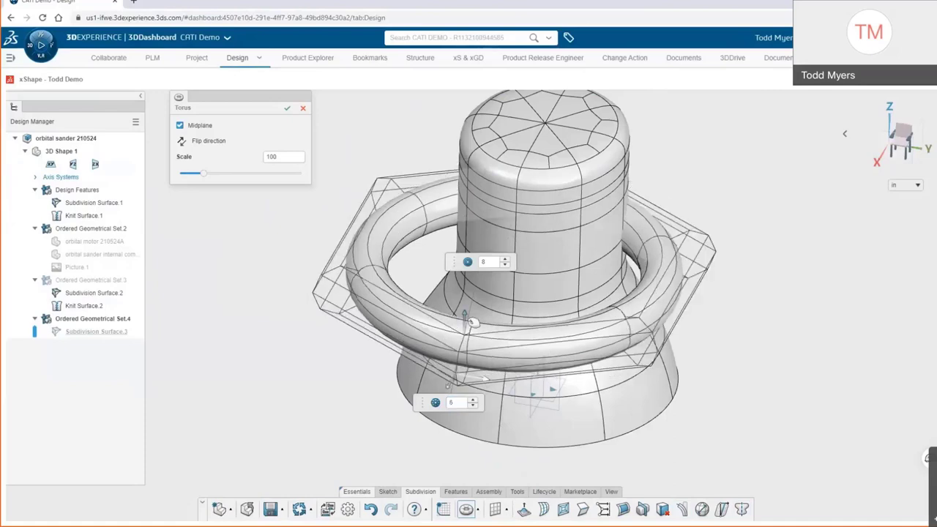
{"action": "left_click_drag", "start_coordinate": [471, 321], "coordinate": [472, 326]}
Step: Select the control points at the torus's free end, shift them about 0.48 in, and finish the torus's subdivision editing
{"action": "middle_click_drag", "start_coordinate": [295, 346], "coordinate": [251, 354]}
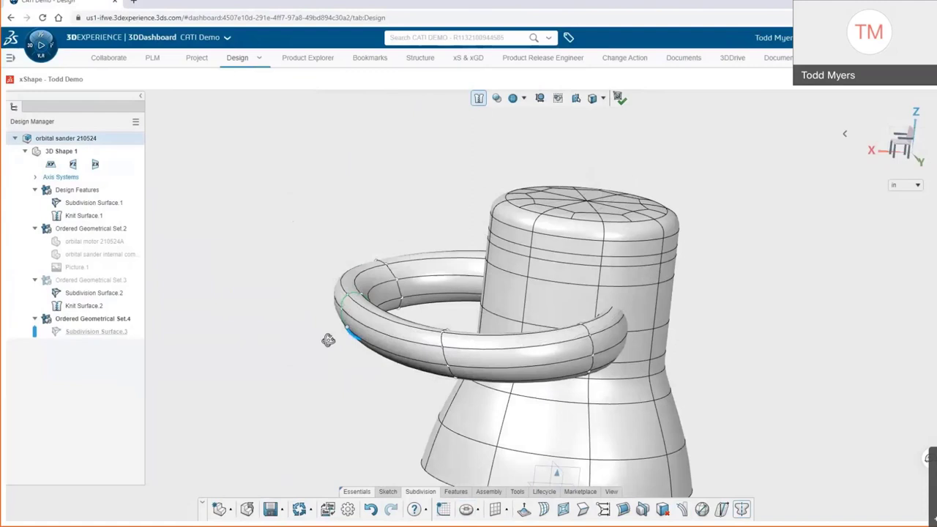
{"action": "left_click_drag", "start_coordinate": [286, 236], "coordinate": [390, 273]}
{"action": "left_click", "coordinate": [413, 340]}
{"action": "left_click", "coordinate": [396, 315]}
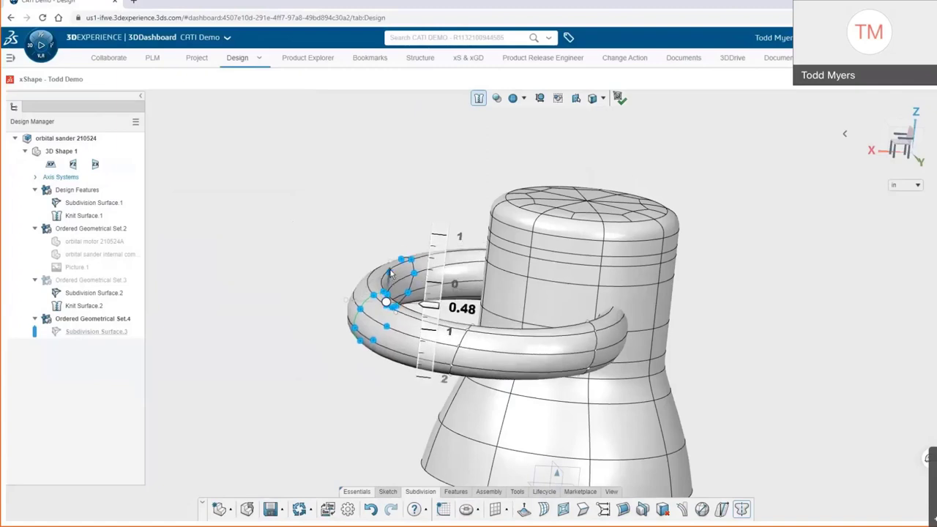
{"action": "left_click", "coordinate": [293, 283]}
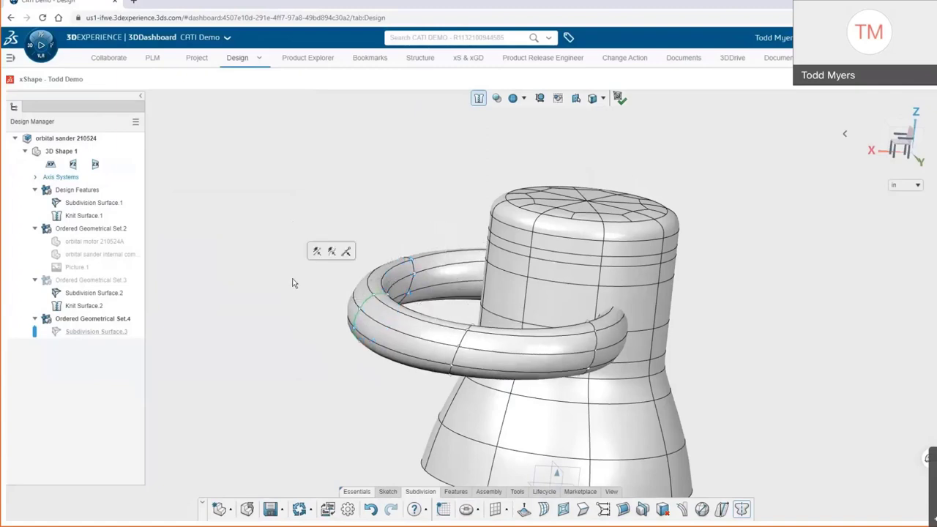
{"action": "left_click", "coordinate": [620, 98]}
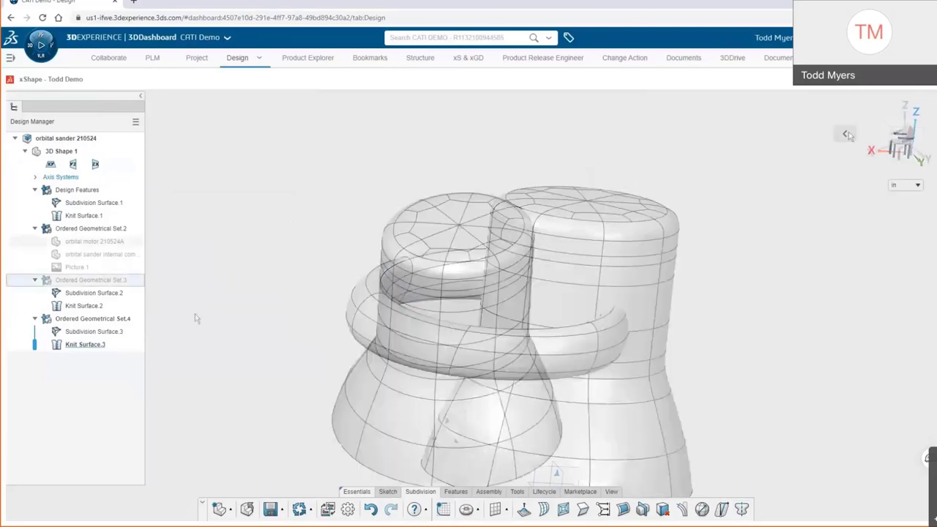
Step: Toggle the visibility of Ordered Geometrical Set.3 and Set.4 to review the added surfaces with the sander body
{"action": "middle_click_drag", "start_coordinate": [195, 315], "coordinate": [232, 381]}
{"action": "left_click", "coordinate": [74, 283]}
{"action": "left_click", "coordinate": [97, 254]}
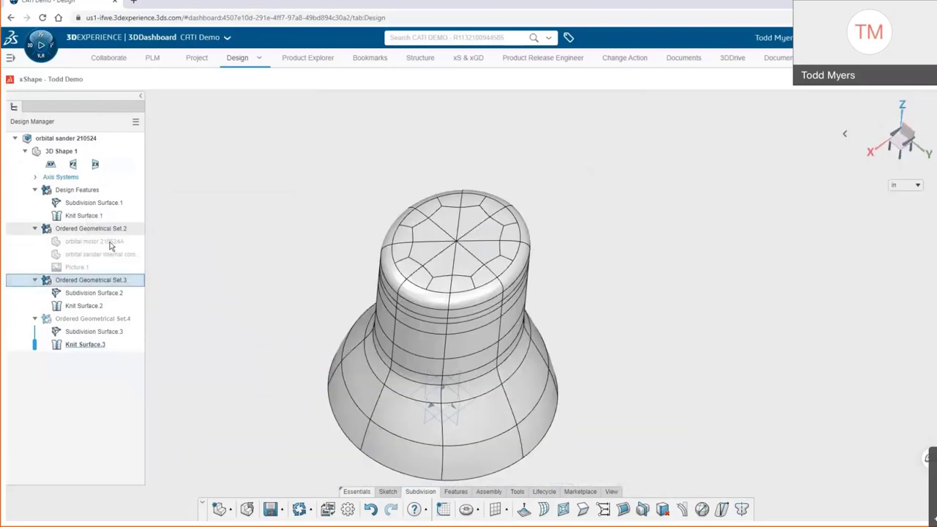
{"action": "left_click", "coordinate": [84, 320]}
{"action": "left_click", "coordinate": [107, 290]}
{"action": "middle_click_drag", "start_coordinate": [145, 282], "coordinate": [205, 315]}
{"action": "left_click", "coordinate": [90, 318]}
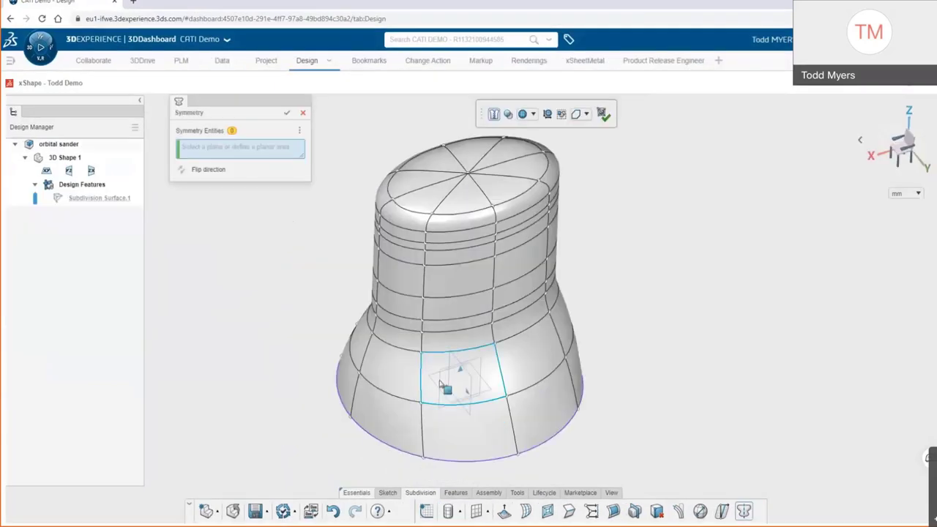
Step: Apply lengthwise symmetry to the sander body and inset the block of faces wrapping around its front grip area
{"action": "left_click", "coordinate": [286, 113]}
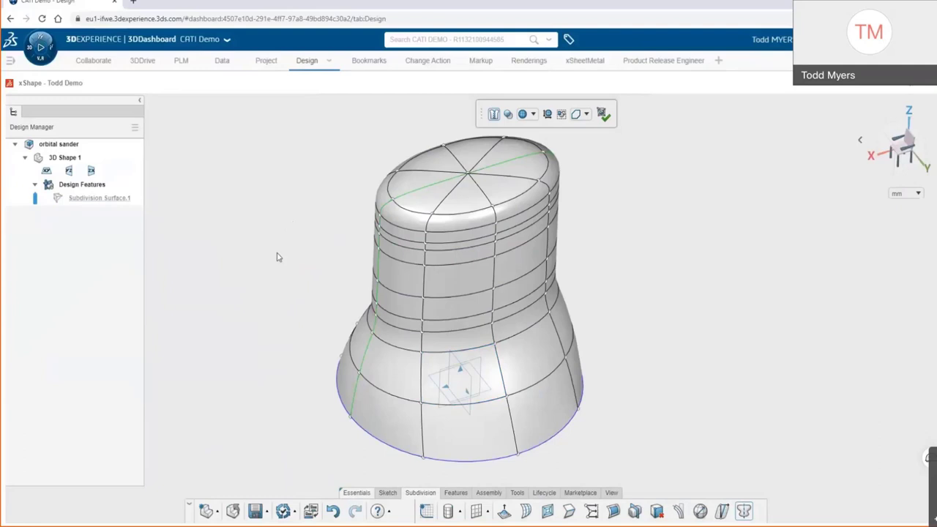
{"action": "left_click", "coordinate": [586, 115]}
{"action": "left_click", "coordinate": [563, 161]}
{"action": "left_click", "coordinate": [521, 268]}
{"action": "left_click", "coordinate": [518, 291], "text": "ctrl"}
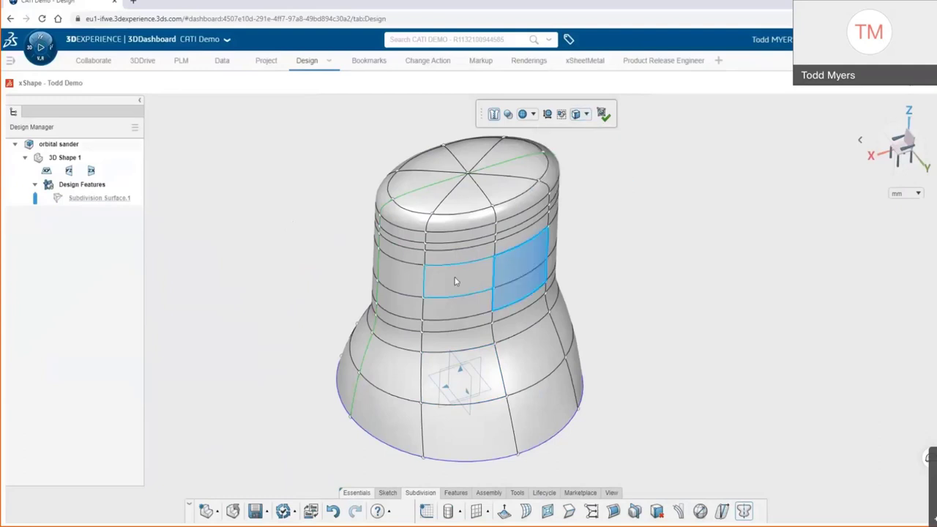
{"action": "left_click", "coordinate": [456, 279], "text": "ctrl"}
{"action": "left_click", "coordinate": [456, 307], "text": "ctrl"}
{"action": "left_click", "coordinate": [402, 277], "text": "ctrl"}
{"action": "left_click", "coordinate": [402, 308], "text": "ctrl"}
{"action": "left_click", "coordinate": [548, 511]}
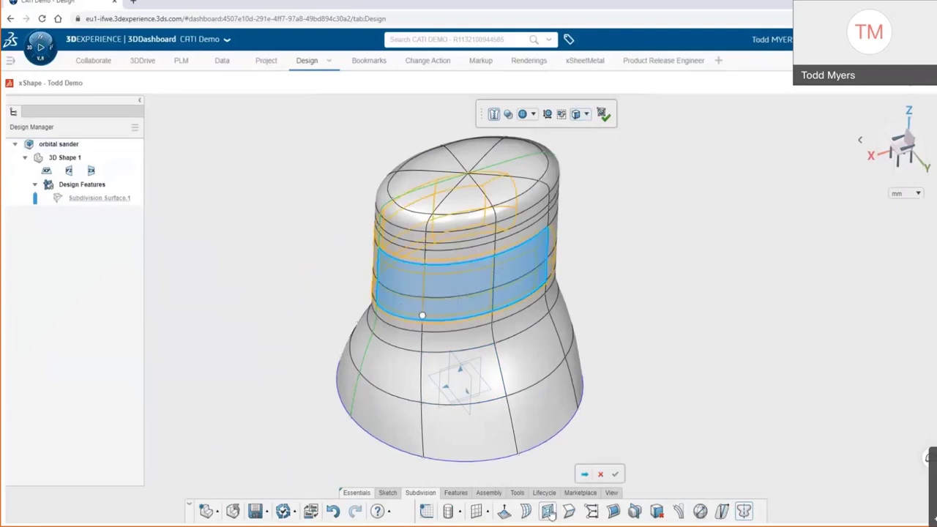
{"action": "middle_click_drag", "start_coordinate": [474, 319], "coordinate": [473, 271]}
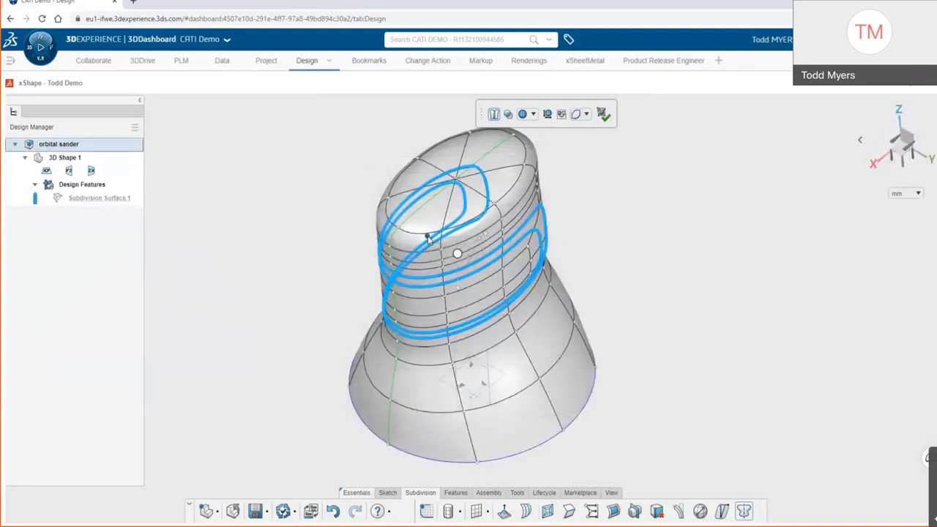
Step: Scale the selected edge loops around the grip area inward to form a recessed waist below the top
{"action": "left_click_drag", "start_coordinate": [485, 234], "coordinate": [431, 240]}
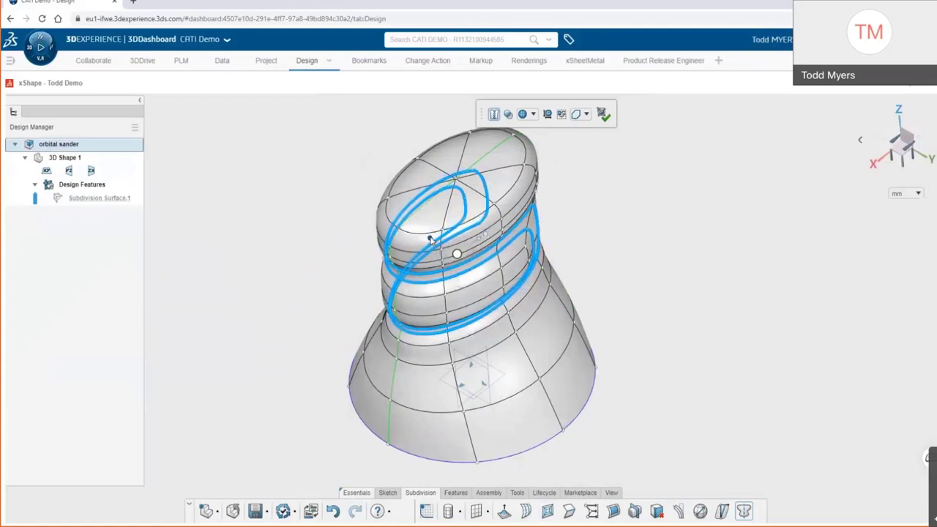
{"action": "left_click", "coordinate": [297, 274]}
Step: Display the body as its control cage and move the notched end point of the top rim outward
{"action": "middle_click_drag", "start_coordinate": [298, 281], "coordinate": [245, 225]}
{"action": "right_click_drag", "start_coordinate": [245, 225], "coordinate": [337, 159]}
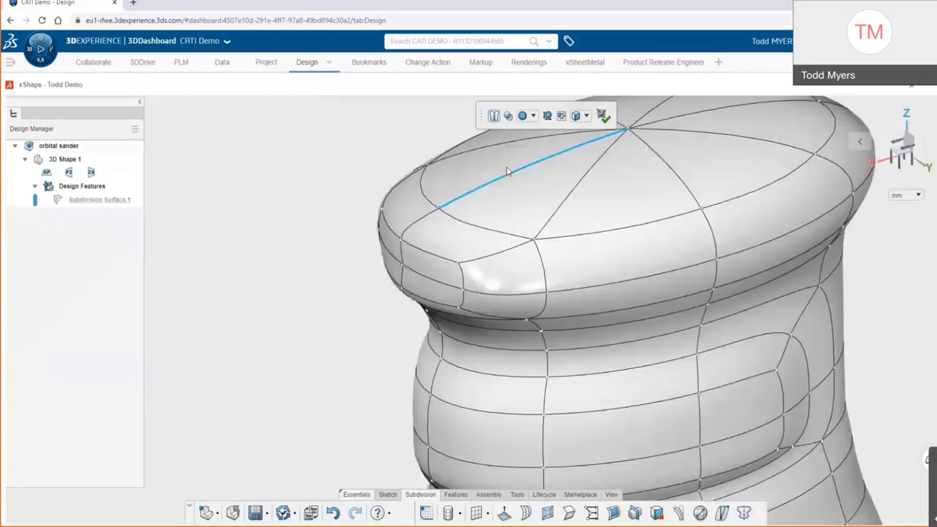
{"action": "left_click", "coordinate": [534, 115]}
{"action": "left_click", "coordinate": [516, 153]}
{"action": "middle_click_drag", "start_coordinate": [330, 304], "coordinate": [294, 251]}
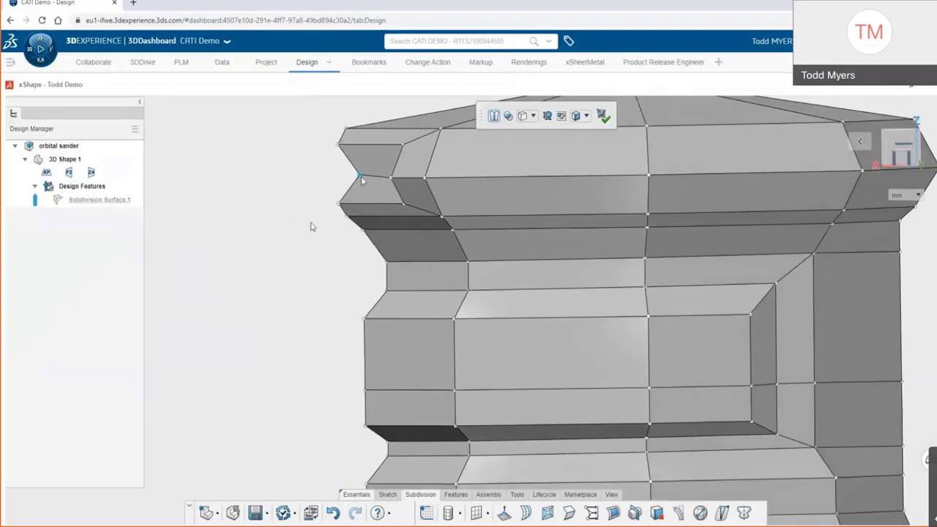
{"action": "left_click", "coordinate": [361, 176]}
{"action": "left_click_drag", "start_coordinate": [360, 210], "coordinate": [360, 213]}
{"action": "left_click_drag", "start_coordinate": [327, 177], "coordinate": [319, 178]}
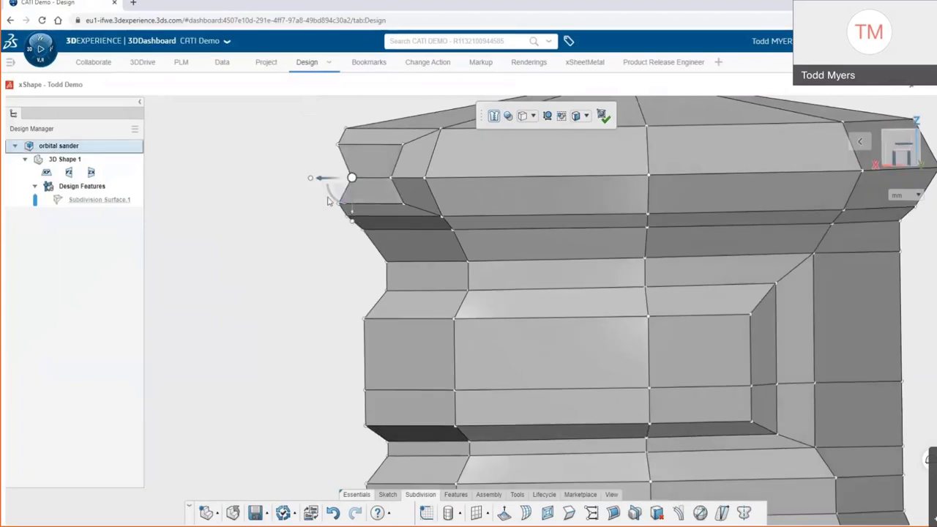
{"action": "left_click", "coordinate": [325, 191]}
Step: Select the four end control points above and below the notch and move them slightly inward to even the profile
{"action": "left_click", "coordinate": [338, 144], "text": "ctrl"}
{"action": "left_click", "coordinate": [345, 130], "text": "ctrl"}
{"action": "left_click", "coordinate": [339, 204], "text": "ctrl"}
{"action": "left_click", "coordinate": [348, 216], "text": "ctrl"}
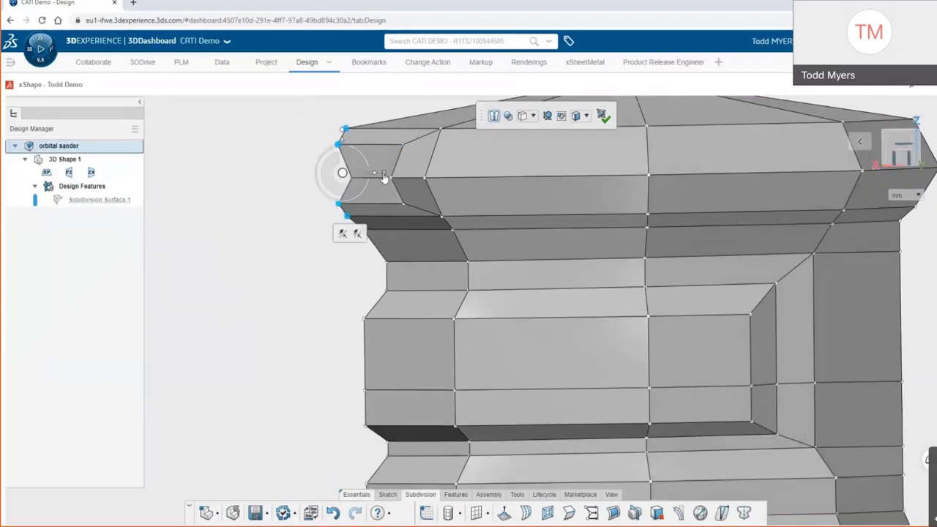
{"action": "left_click_drag", "start_coordinate": [384, 178], "coordinate": [391, 178]}
{"action": "left_click", "coordinate": [318, 164]}
Step: Move the two end control points directly above and below the notch slightly inward, and return the body to smooth display
{"action": "left_click", "coordinate": [345, 145]}
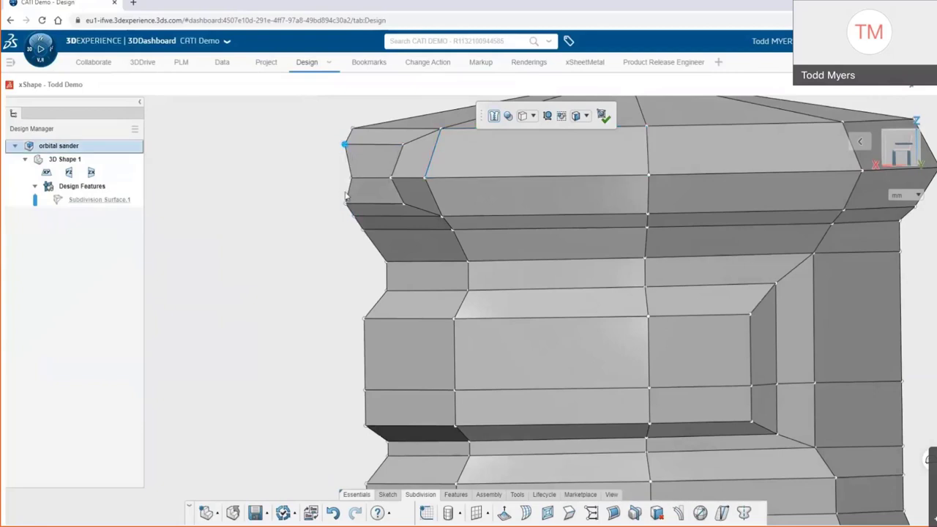
{"action": "left_click", "coordinate": [346, 204], "text": "ctrl"}
{"action": "left_click_drag", "start_coordinate": [318, 177], "coordinate": [322, 177]}
{"action": "left_click", "coordinate": [262, 200]}
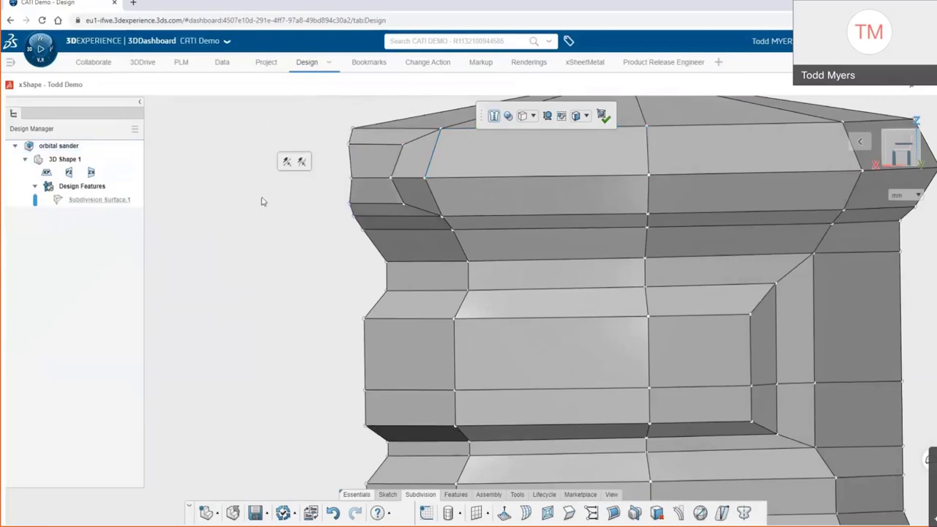
{"action": "left_click", "coordinate": [533, 118]}
{"action": "left_click", "coordinate": [524, 131]}
{"action": "mouse_move", "coordinate": [304, 216]}
{"action": "middle_mouse_down"}
{"action": "mouse_move", "coordinate": [464, 221]}
{"action": "mouse_move", "coordinate": [301, 216]}
{"action": "middle_mouse_up"}
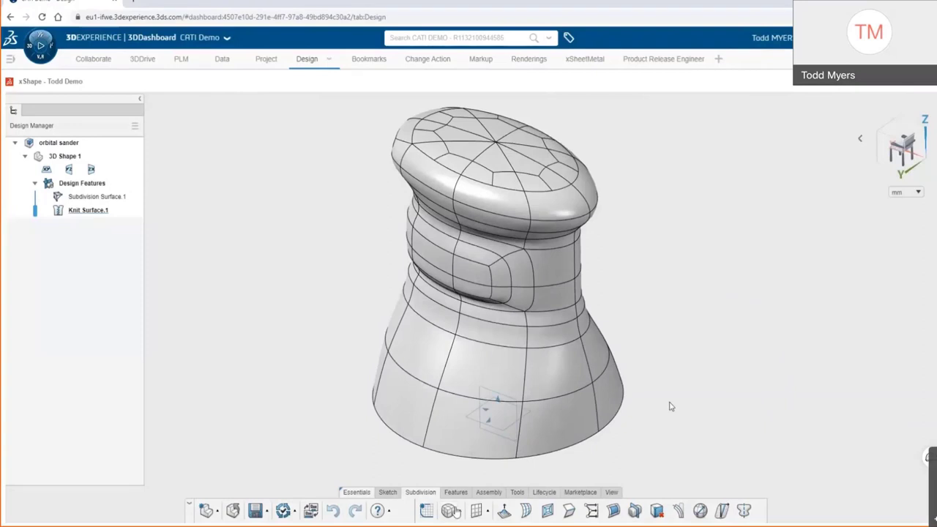
Step: Place a freeform box on the body's lower side, scale it down, set 2 segments in every direction and resize its height and length
{"action": "left_click", "coordinate": [594, 382]}
{"action": "left_click_drag", "start_coordinate": [203, 180], "coordinate": [195, 186]}
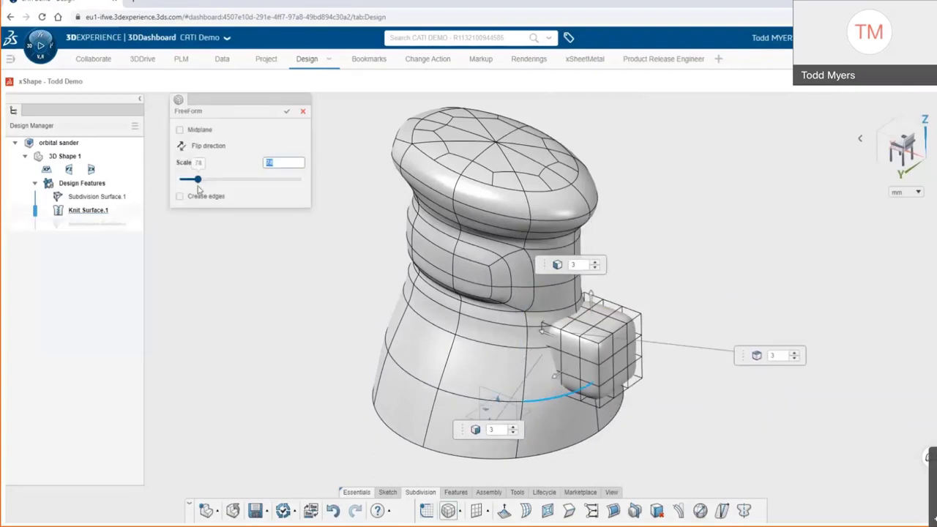
{"action": "left_click", "coordinate": [596, 267]}
{"action": "left_click", "coordinate": [793, 358]}
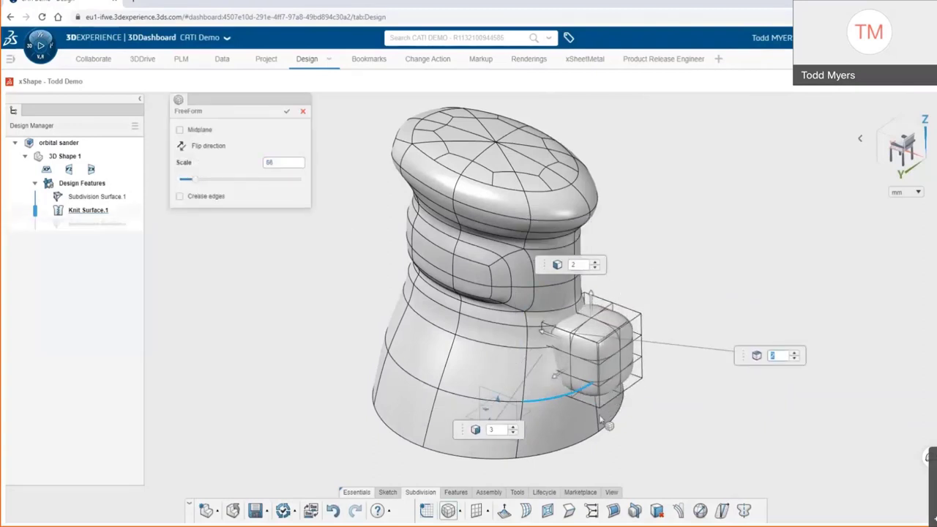
{"action": "left_click", "coordinate": [514, 432]}
{"action": "left_click_drag", "start_coordinate": [591, 294], "coordinate": [592, 314]}
{"action": "left_click_drag", "start_coordinate": [555, 385], "coordinate": [538, 363]}
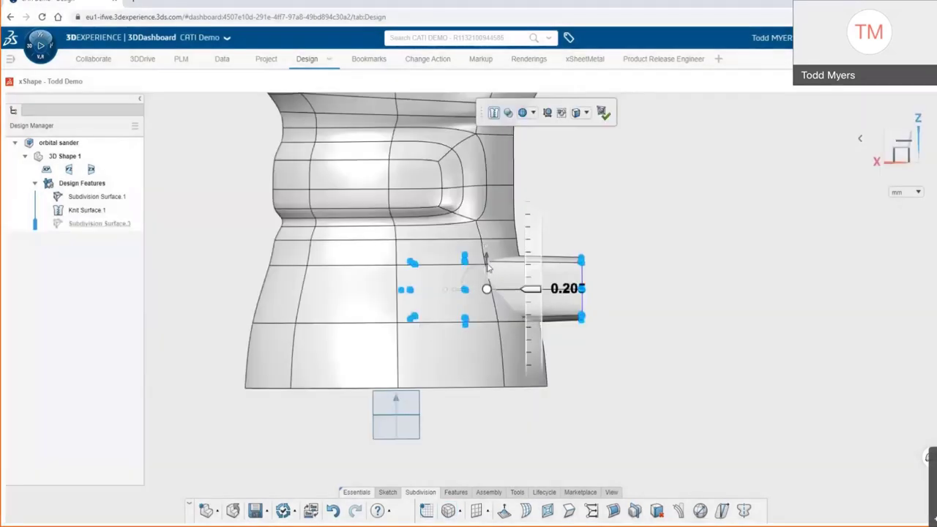
Step: Lower the side block's control points along the vertical axis and finish the subdivision surface
{"action": "left_click_drag", "start_coordinate": [488, 268], "coordinate": [494, 300]}
{"action": "key", "text": "Escape"}
{"action": "left_click", "coordinate": [603, 112]}
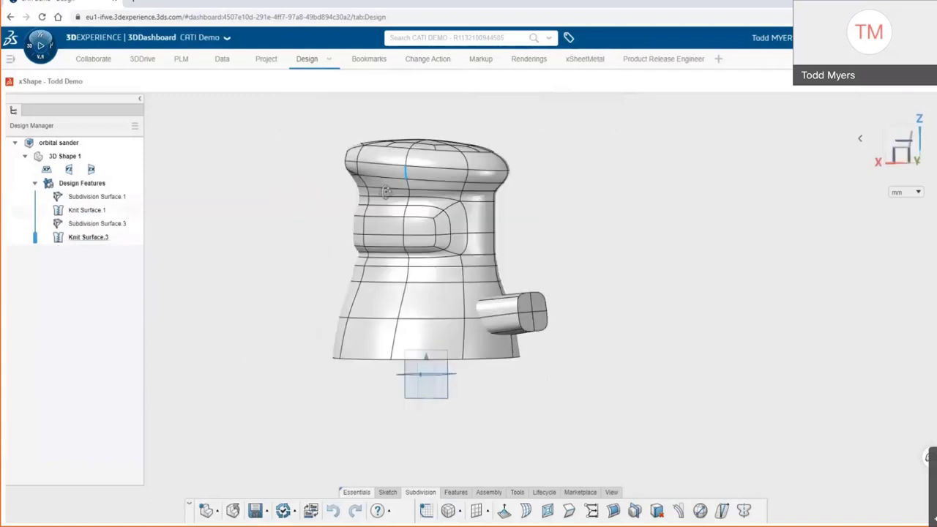
Step: Examine the sander body with its side block, and the finished detailed orbital sander model in xDesign
{"action": "middle_click_drag", "start_coordinate": [305, 192], "coordinate": [314, 191]}
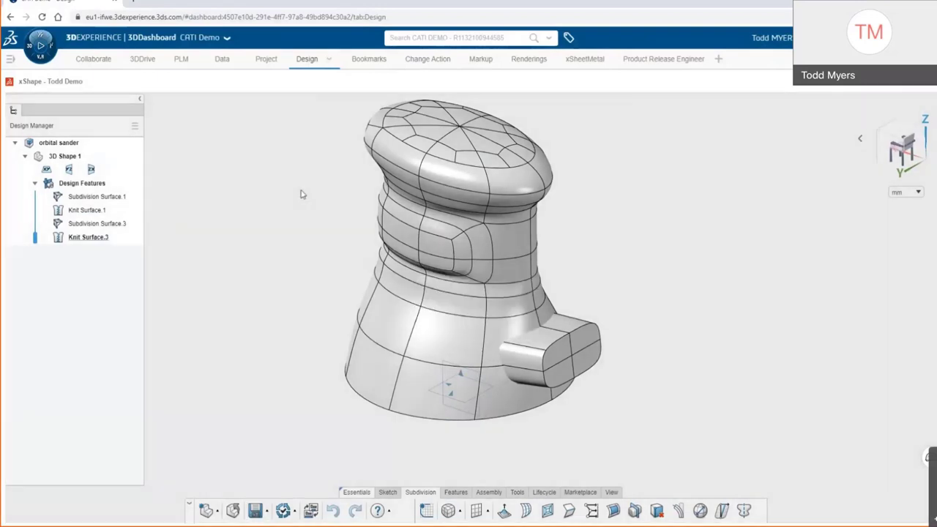
{"action": "left_click", "coordinate": [860, 139]}
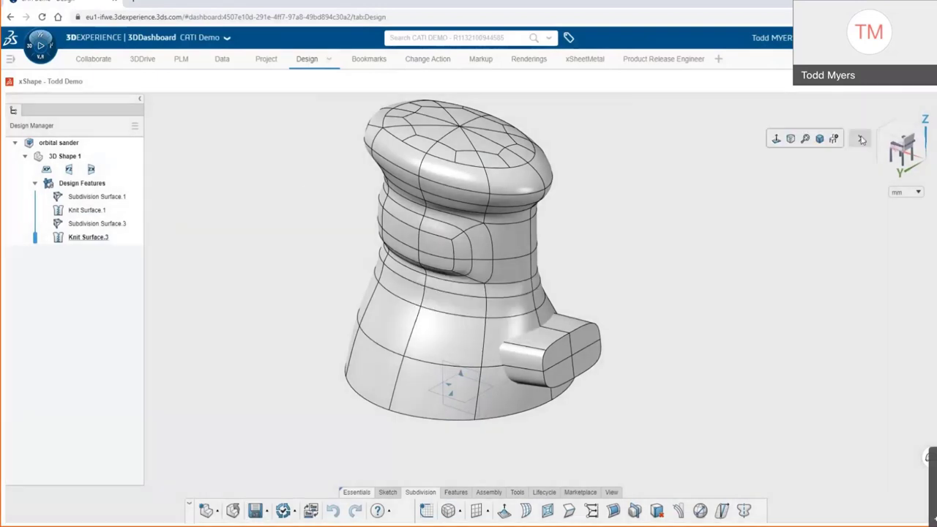
{"action": "left_click", "coordinate": [820, 139]}
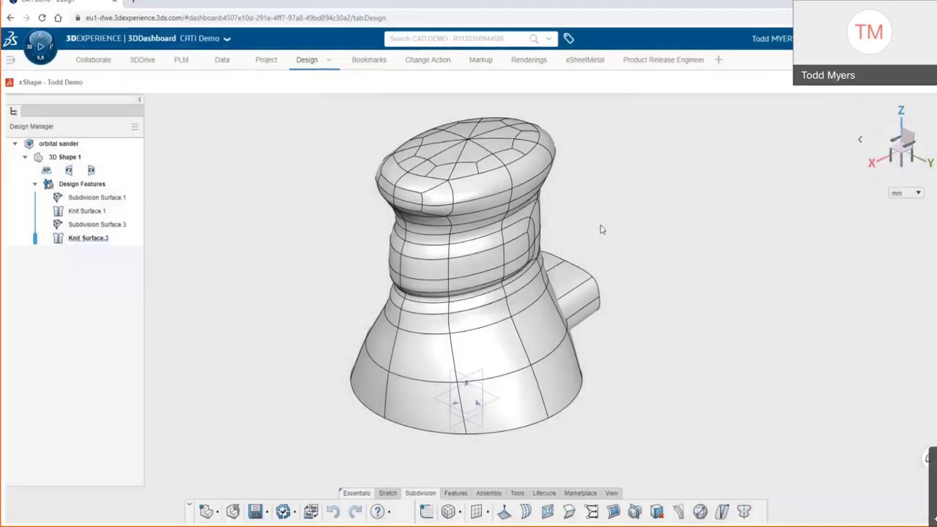
{"action": "left_click", "coordinate": [431, 314]}
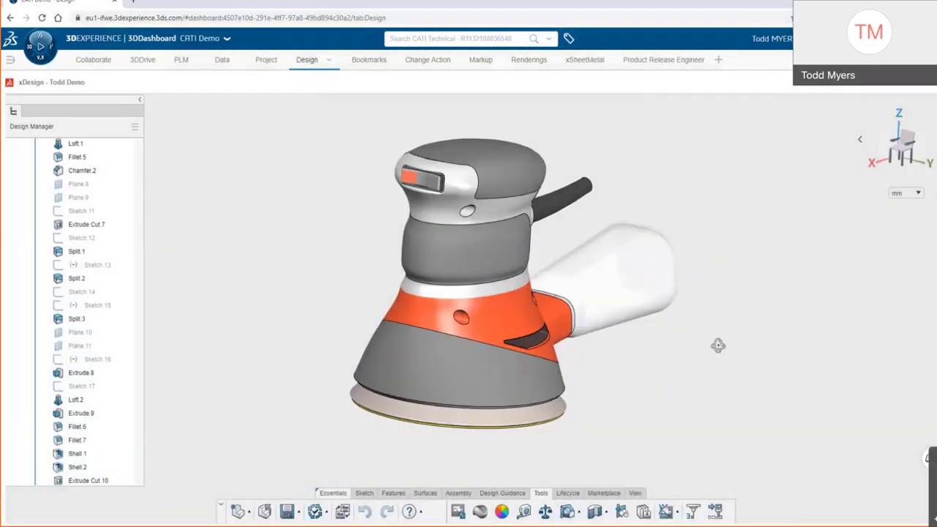
{"action": "middle_click_drag", "start_coordinate": [718, 346], "coordinate": [700, 363]}
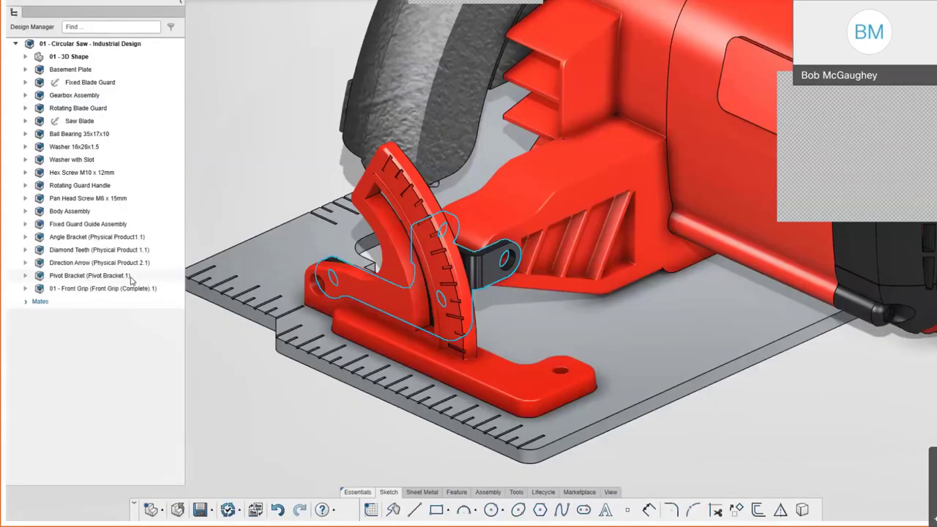
Step: Isolate the Basement Plate and the Angle Bracket in the circular saw assembly
{"action": "left_click", "coordinate": [68, 68]}
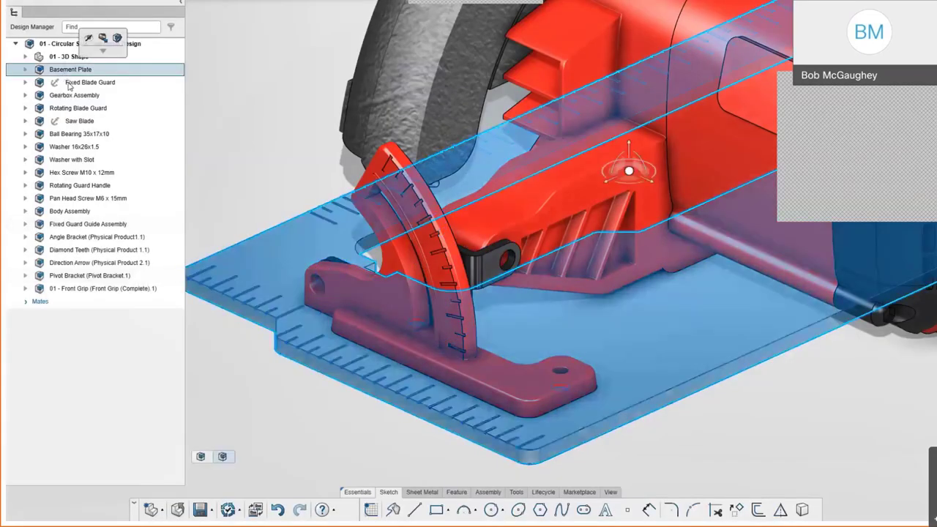
{"action": "left_click", "coordinate": [96, 237], "text": "ctrl"}
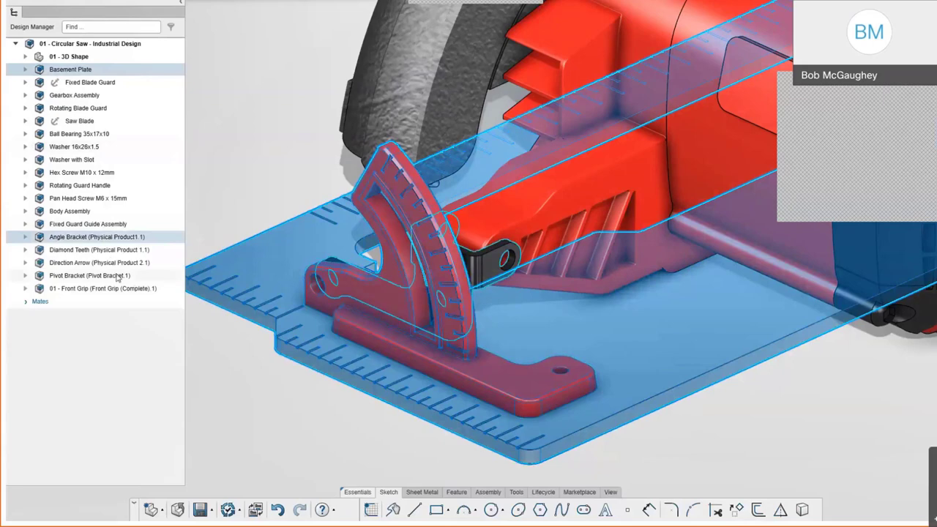
{"action": "right_click", "coordinate": [131, 236]}
{"action": "left_click", "coordinate": [167, 267]}
{"action": "left_click", "coordinate": [227, 205]}
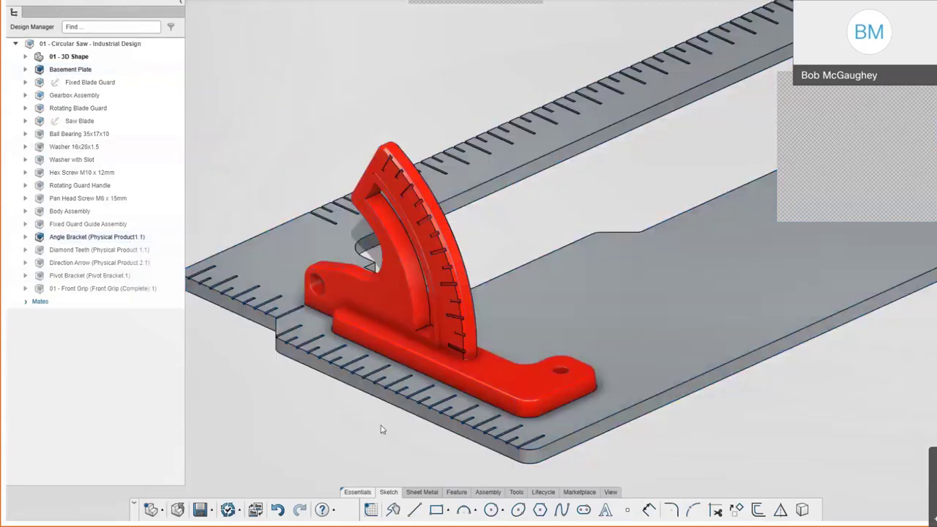
Step: Insert a new component named sm base plate into the assembly and start a sketch on the basement plate's face
{"action": "left_click", "coordinate": [489, 492]}
{"action": "left_click", "coordinate": [501, 508]}
{"action": "key", "text": "Return"}
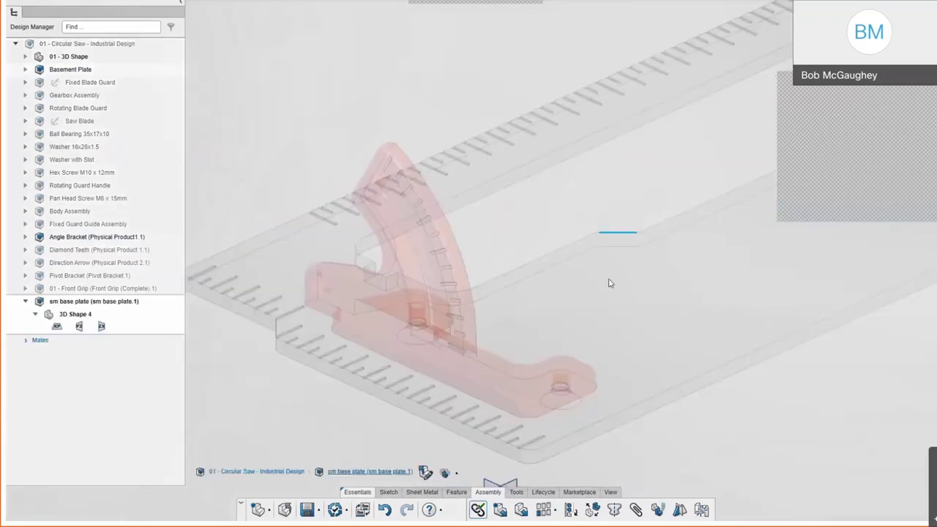
{"action": "left_click", "coordinate": [609, 283]}
{"action": "left_click", "coordinate": [636, 252]}
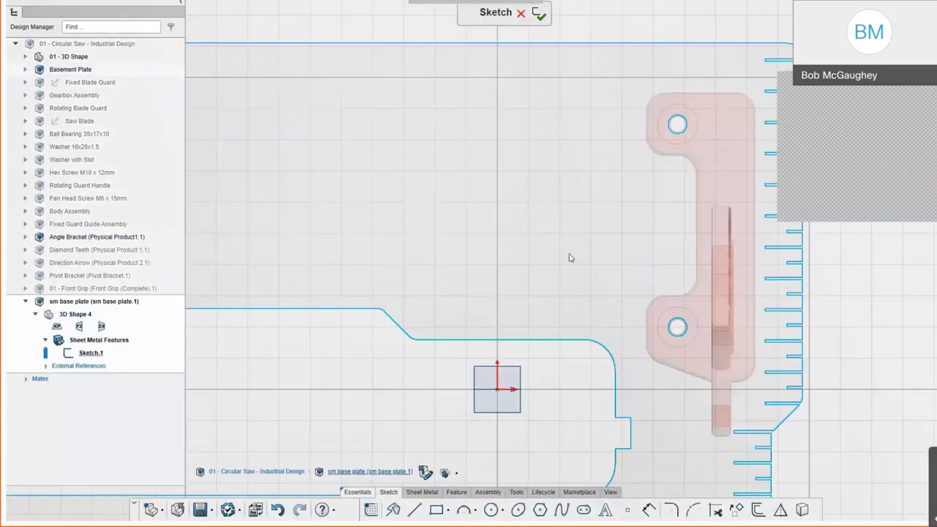
Step: Convert the basement plate face's edges into the sketch and delete the two bracket hole circles
{"action": "left_click", "coordinate": [580, 253]}
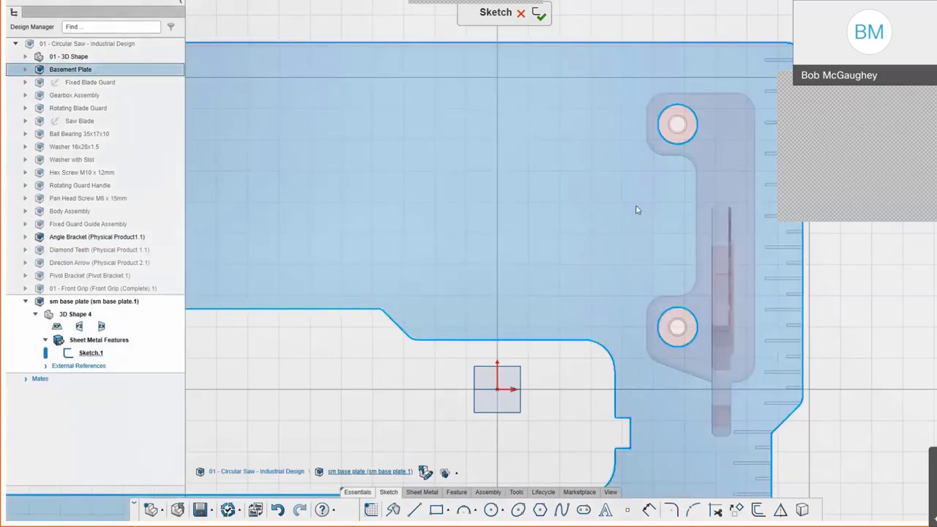
{"action": "scroll", "coordinate": [630, 212], "scroll_direction": "down", "scroll_amount": 3}
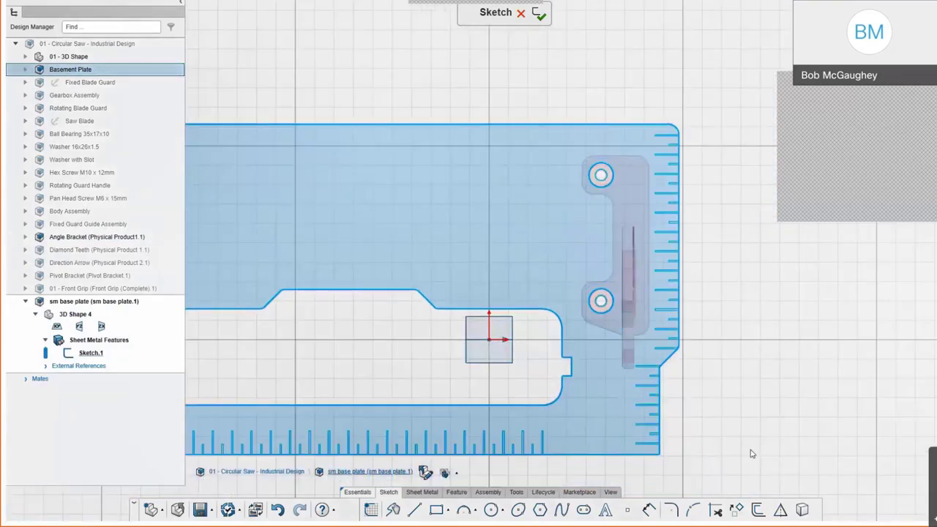
{"action": "left_click", "coordinate": [736, 511]}
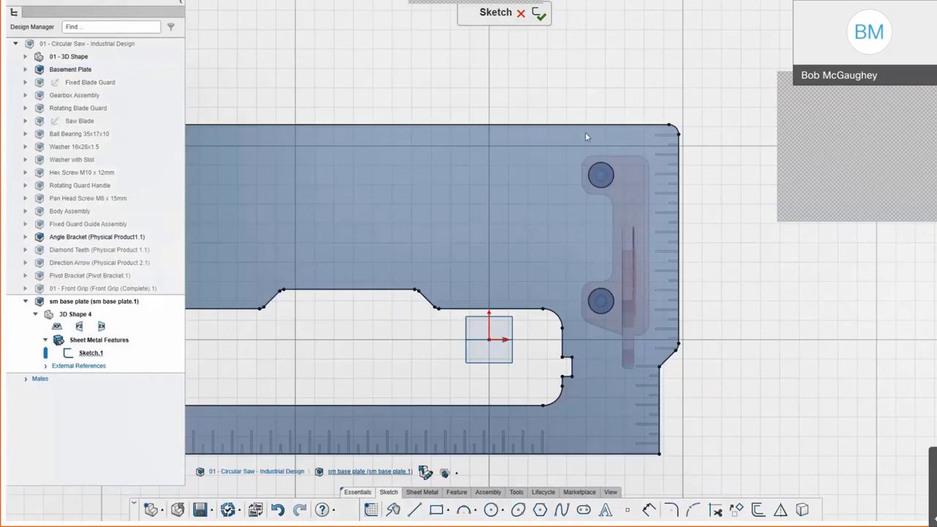
{"action": "left_click_drag", "start_coordinate": [645, 327], "coordinate": [644, 327]}
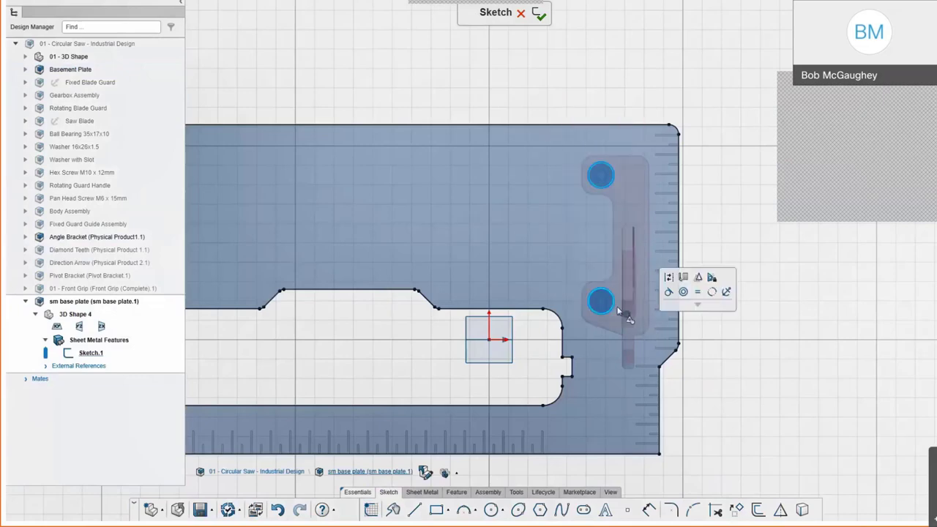
{"action": "key", "text": "Delete"}
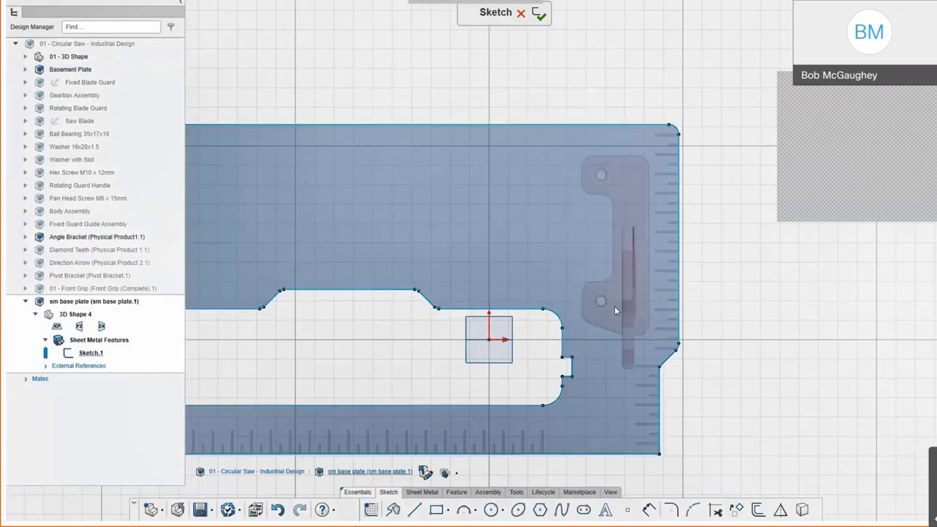
Step: Create a sheet metal wall from the plate profile around the blade slot, with Tangent as the relief type
{"action": "left_click", "coordinate": [422, 492]}
{"action": "left_click", "coordinate": [447, 511]}
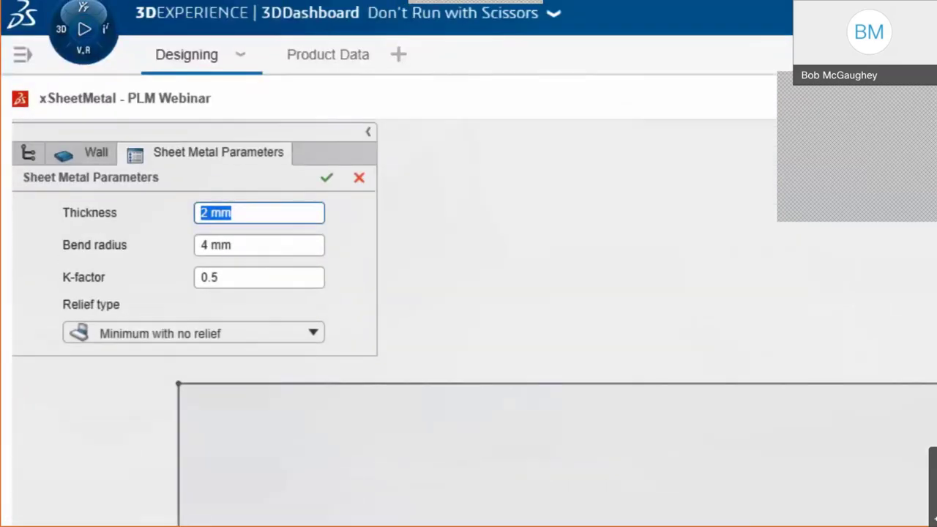
{"action": "left_click", "coordinate": [263, 334]}
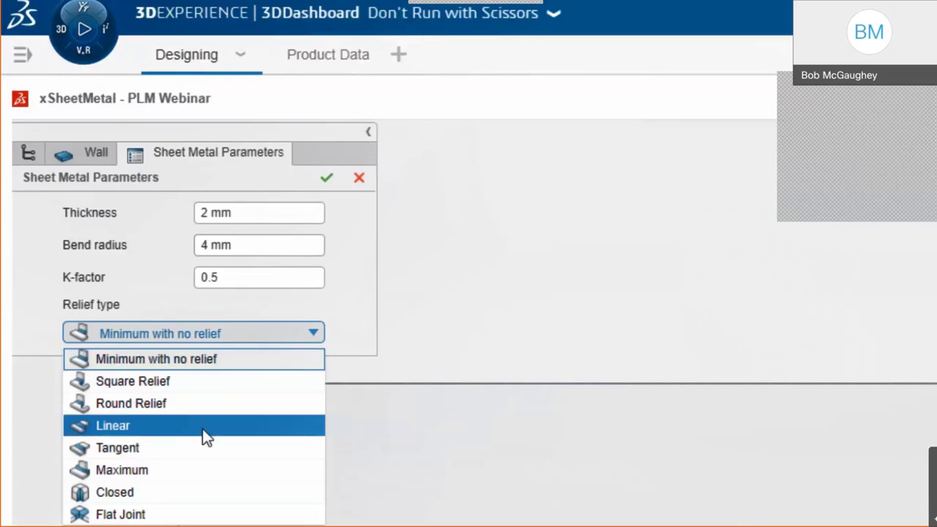
{"action": "left_click", "coordinate": [198, 447]}
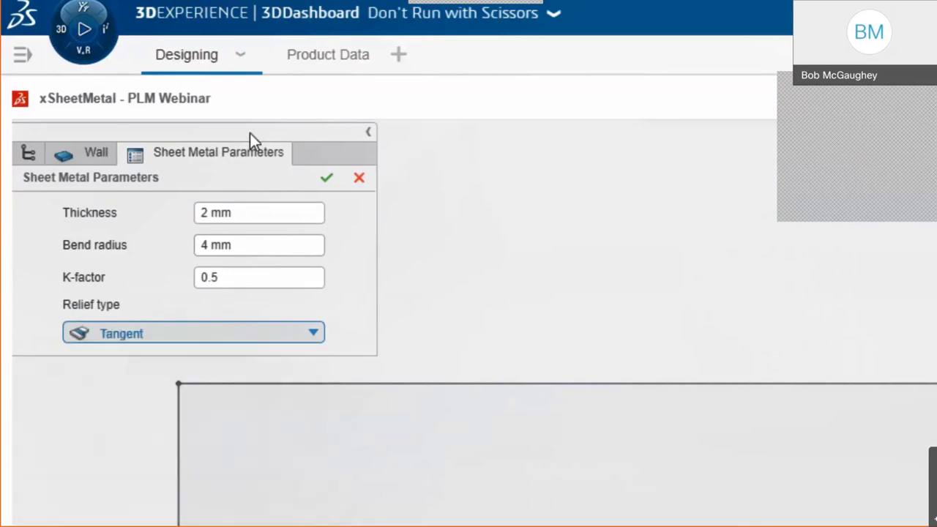
{"action": "left_click", "coordinate": [326, 179]}
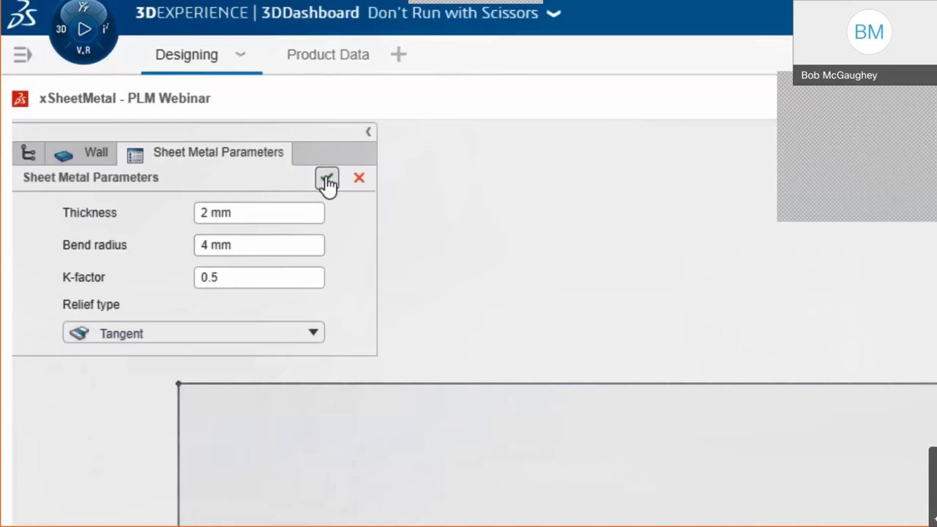
{"action": "left_click", "coordinate": [327, 179]}
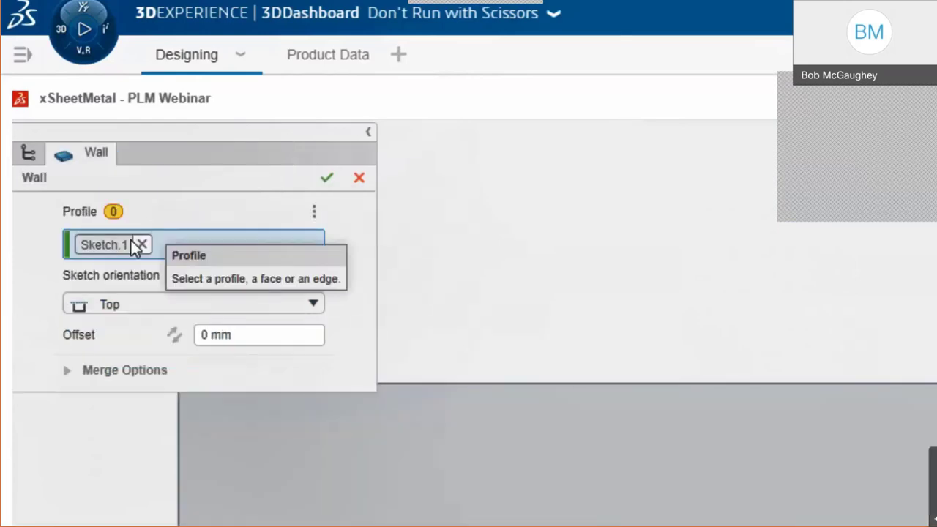
{"action": "left_click", "coordinate": [464, 476]}
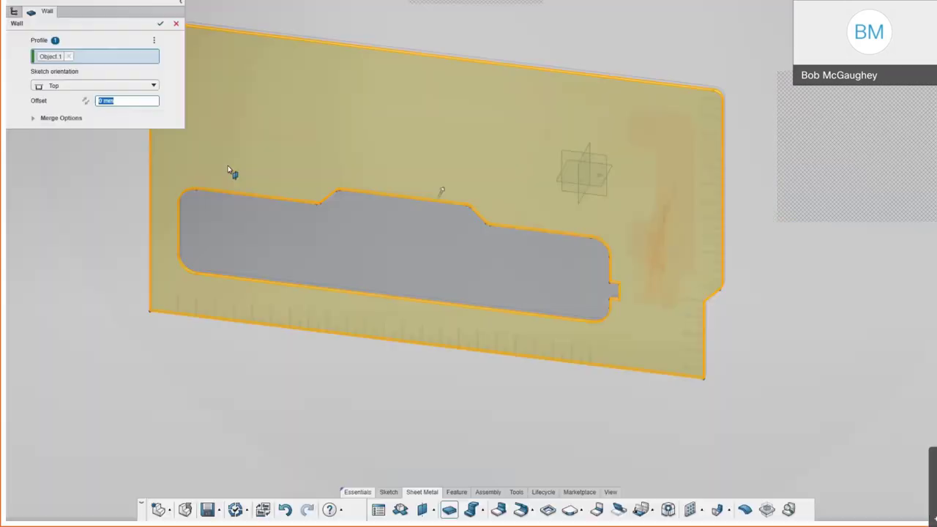
{"action": "left_click", "coordinate": [160, 24]}
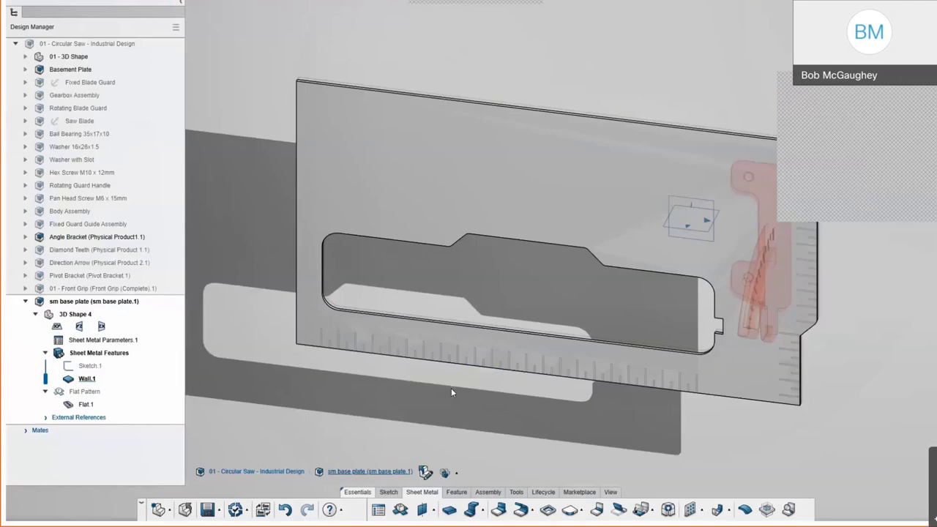
Step: Sketch a vertical bend line on the plate face from the inner notch corner along the short ruler edge, stopping near the rounded corner
{"action": "key", "text": "ctrl+7"}
{"action": "middle_click_drag", "start_coordinate": [457, 380], "coordinate": [477, 344]}
{"action": "left_click", "coordinate": [477, 344]}
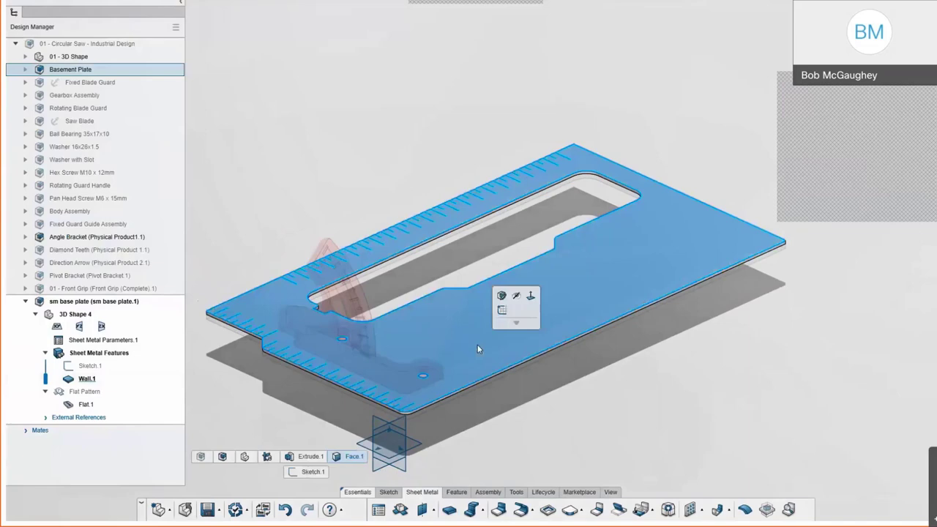
{"action": "left_click", "coordinate": [502, 310]}
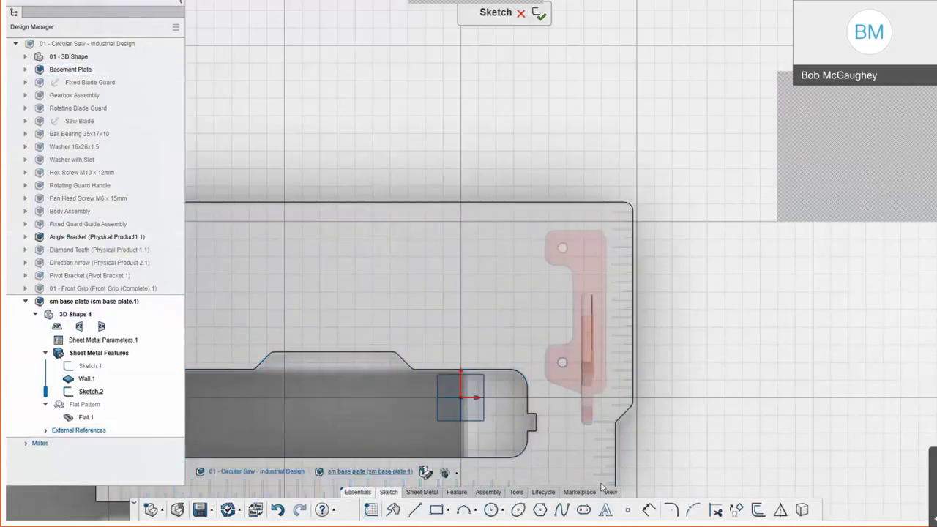
{"action": "key", "text": "l"}
{"action": "left_click", "coordinate": [617, 422]}
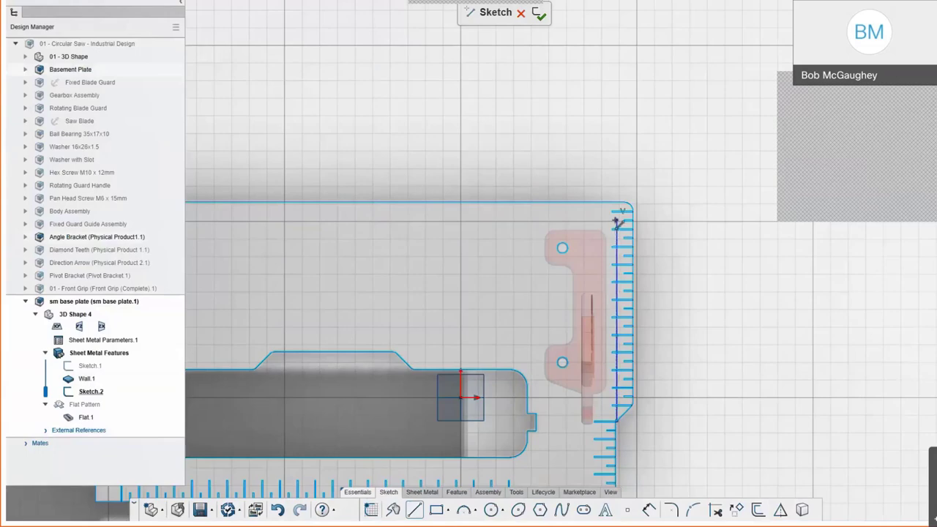
{"action": "left_click", "coordinate": [615, 221]}
{"action": "key", "text": "Escape"}
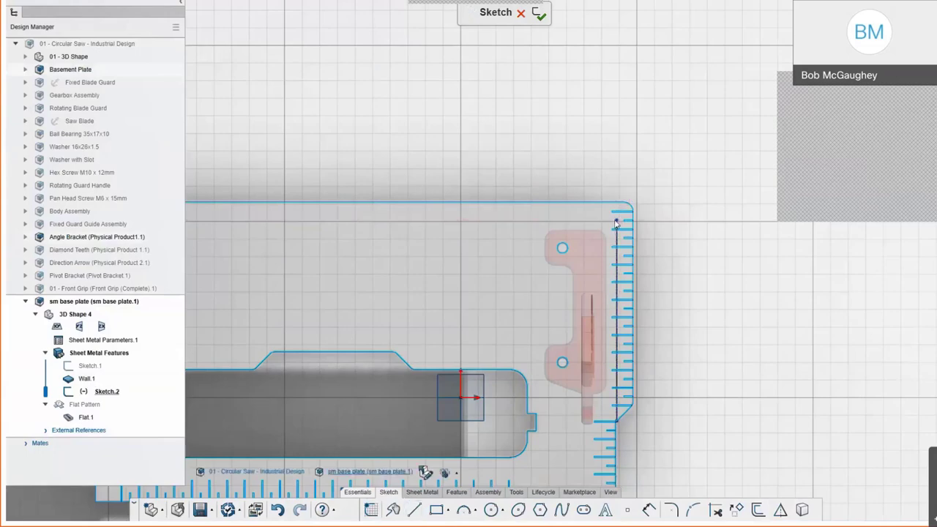
Step: Bend the plate's short ruler edge from flat along the sketched bend line at an angle of 150 deg
{"action": "left_click", "coordinate": [422, 492]}
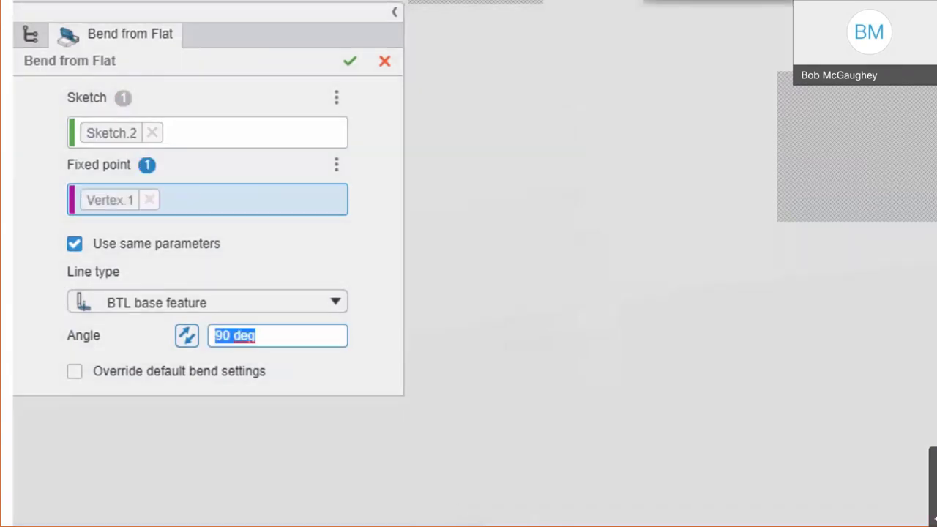
{"action": "left_click", "coordinate": [189, 372]}
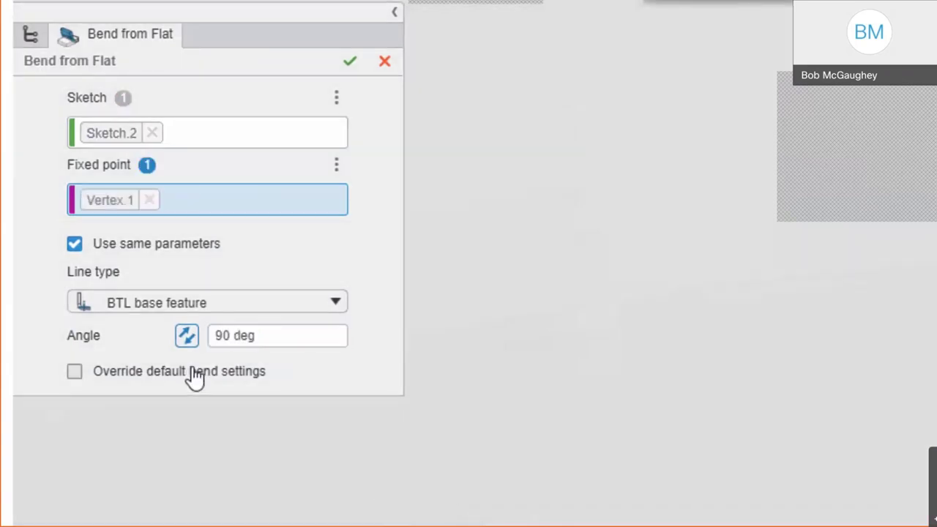
{"action": "left_click", "coordinate": [270, 338]}
{"action": "type", "text": "15"}
{"action": "type", "text": "0"}
{"action": "key", "text": "Return"}
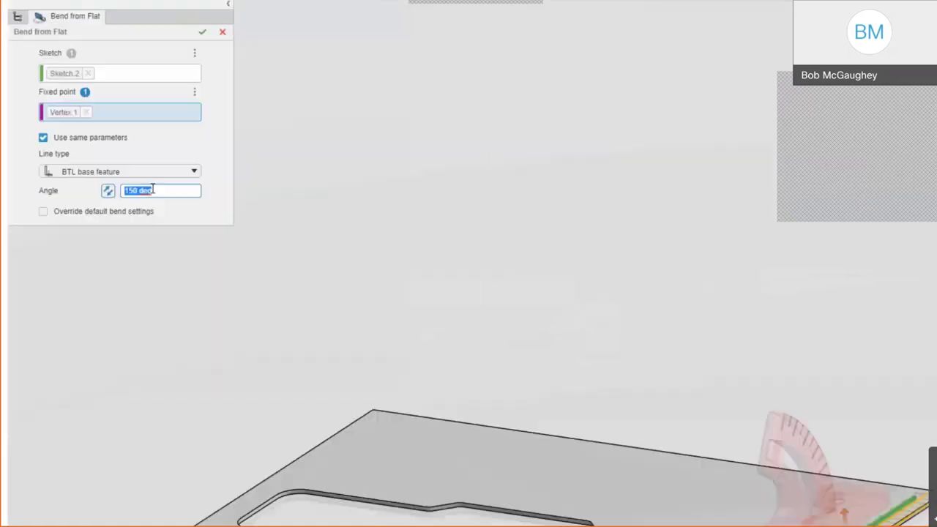
{"action": "key", "text": "Return"}
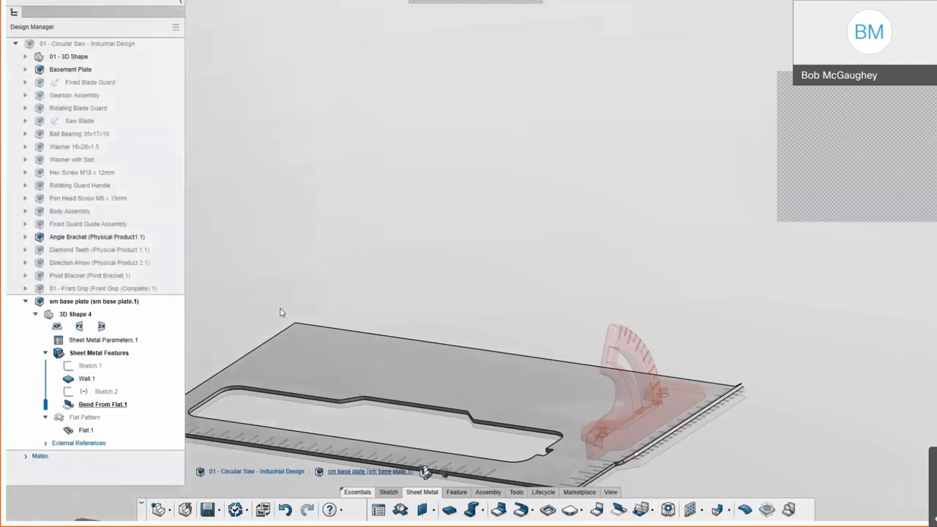
Step: Add 5 mm high walls at 90 deg along the plate's two long outer edges and the short edge opposite the bracket
{"action": "middle_click_drag", "start_coordinate": [317, 270], "coordinate": [374, 232]}
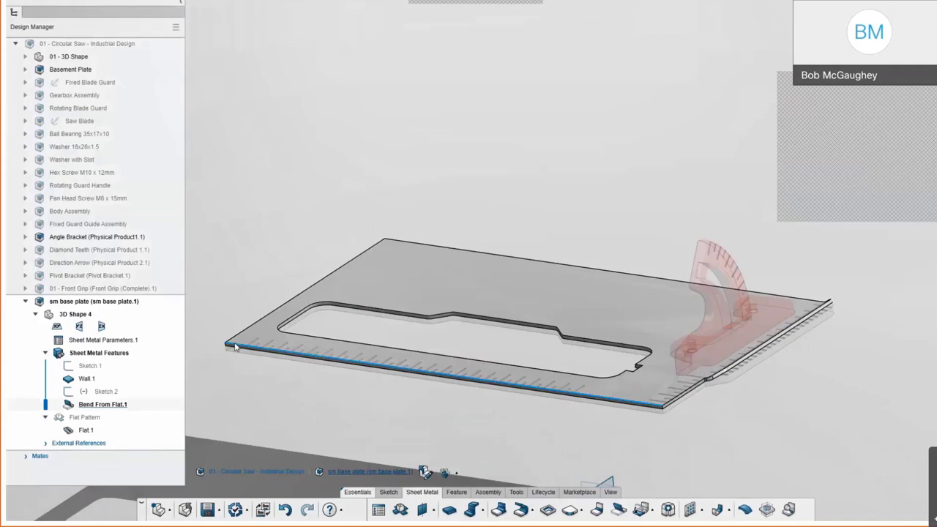
{"action": "left_click", "coordinate": [235, 344]}
{"action": "left_click", "coordinate": [498, 510]}
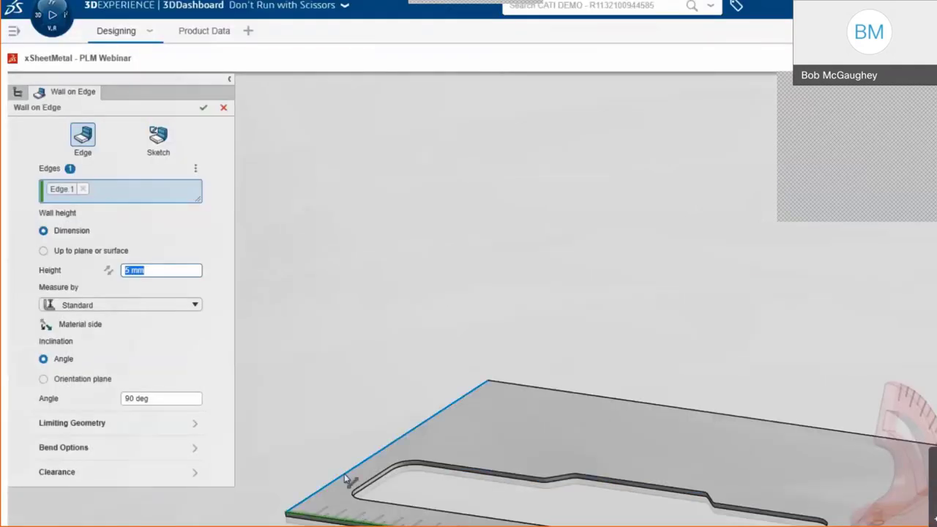
{"action": "left_click", "coordinate": [353, 474]}
{"action": "left_click", "coordinate": [517, 386]}
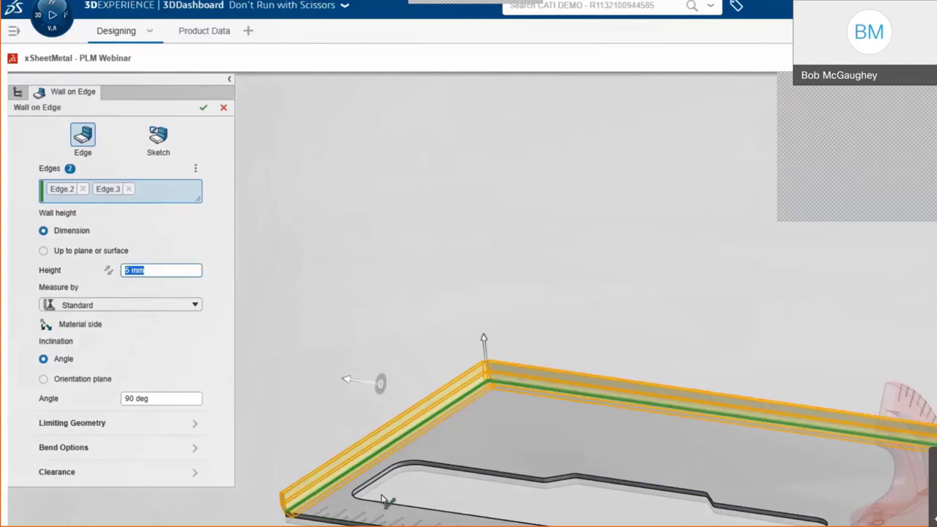
{"action": "left_click", "coordinate": [313, 519]}
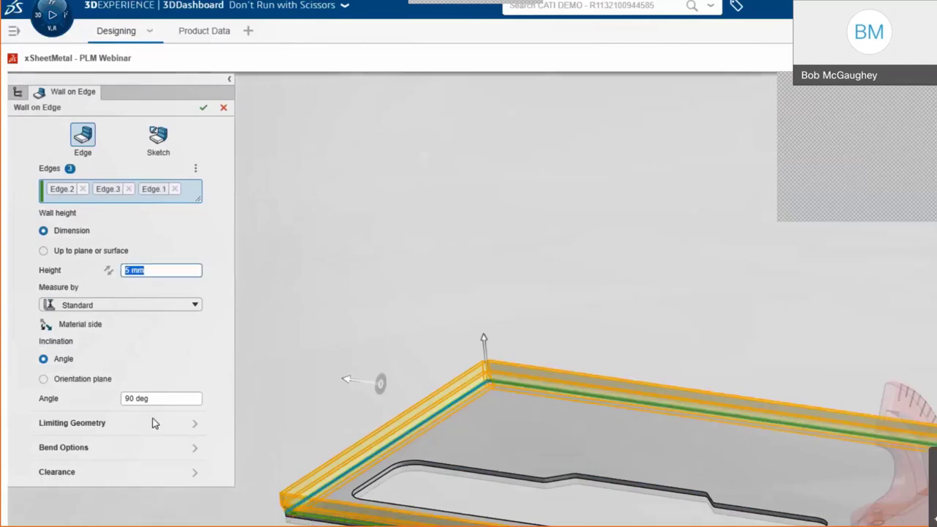
{"action": "left_click", "coordinate": [67, 327]}
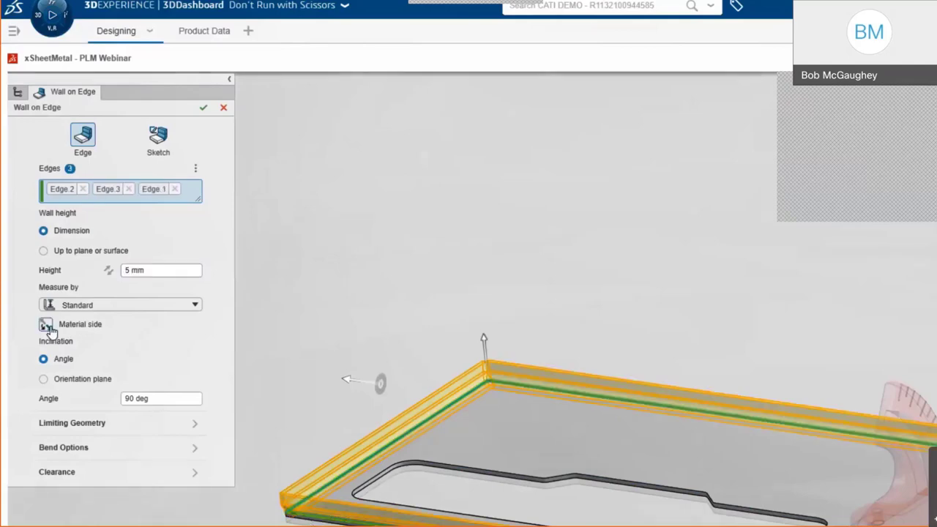
{"action": "left_click", "coordinate": [46, 325]}
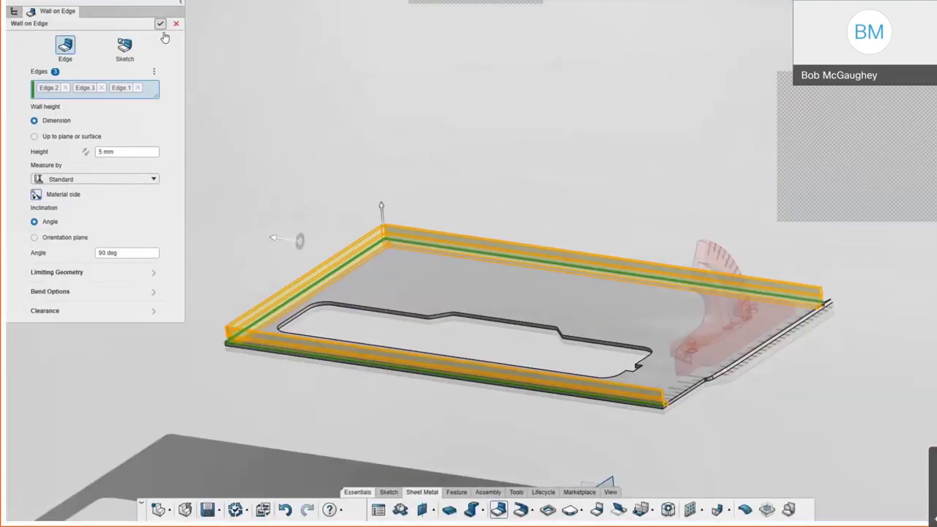
{"action": "left_click", "coordinate": [159, 25]}
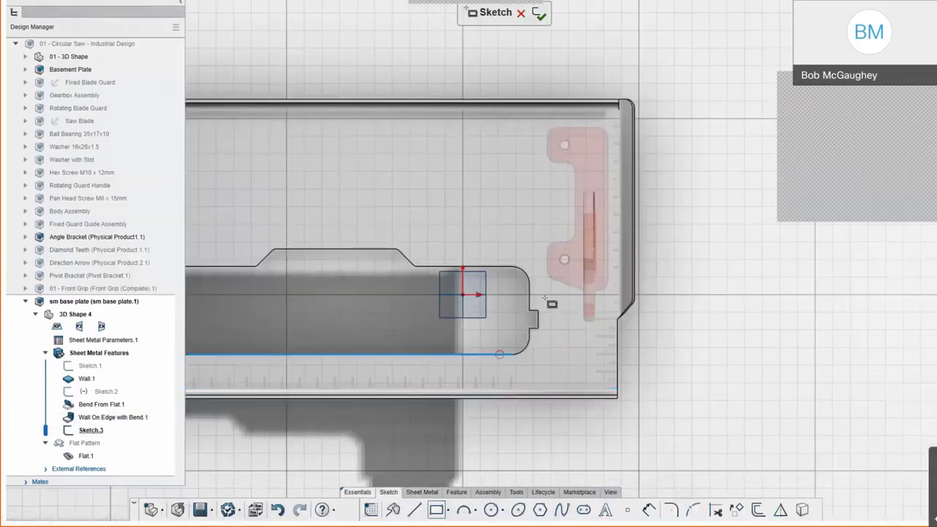
Step: Sketch a rectangle 100 mm tall over the bracket end of the blade slot and set its width to 50 mm
{"action": "left_click", "coordinate": [555, 217]}
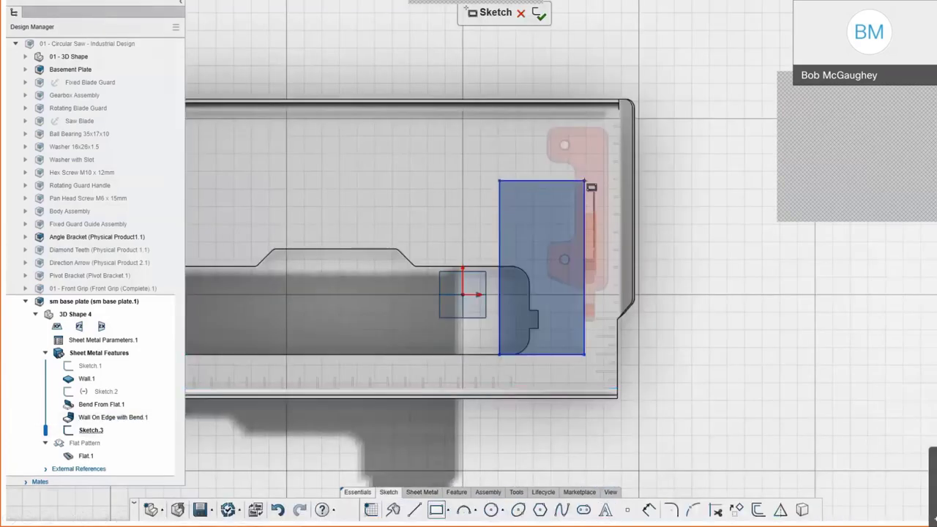
{"action": "left_click", "coordinate": [586, 181]}
{"action": "left_click", "coordinate": [571, 180]}
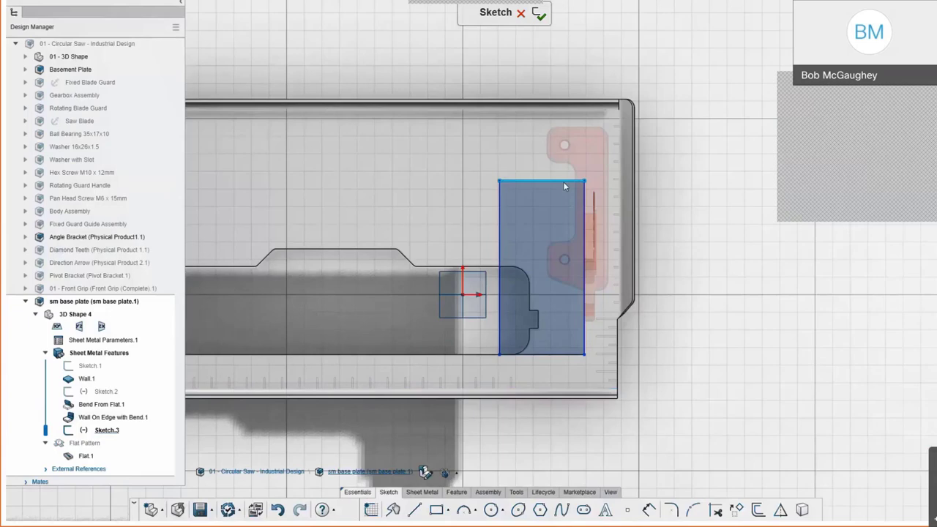
{"action": "double_click", "coordinate": [542, 159]}
{"action": "type", "text": "50"}
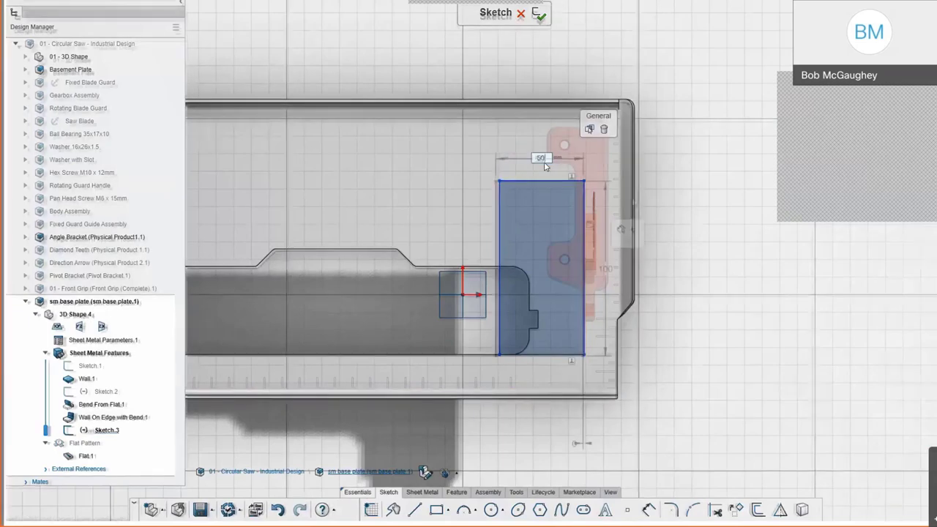
{"action": "key", "text": "Return"}
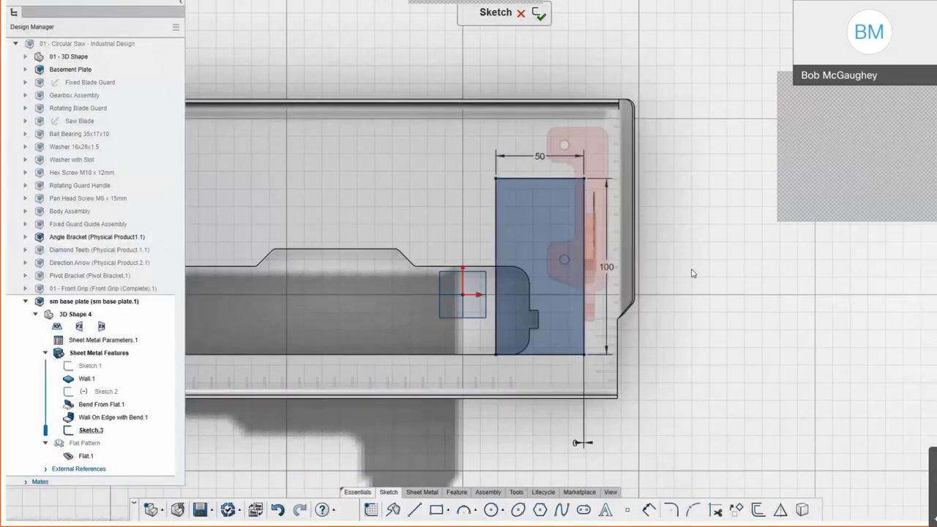
Step: Cut the rectangle out of the base plate at the end of the blade slot
{"action": "left_click", "coordinate": [423, 492]}
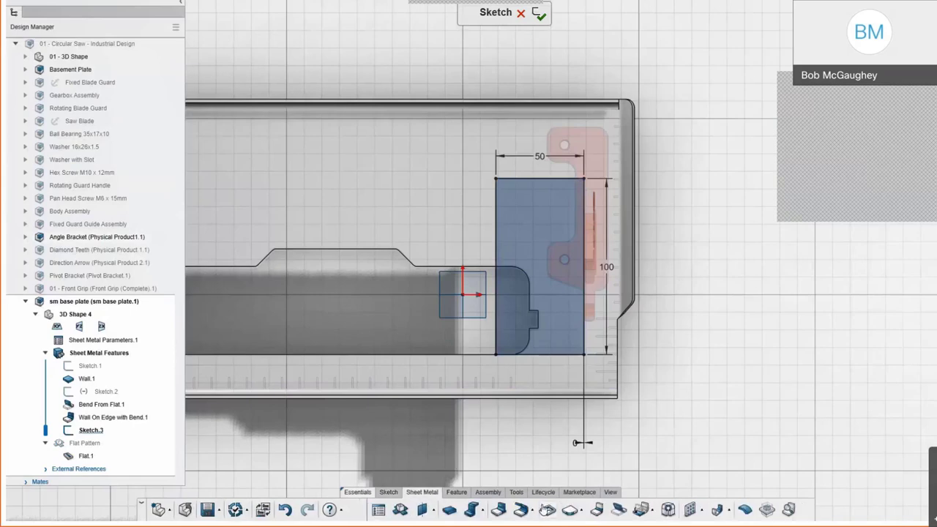
{"action": "left_click", "coordinate": [547, 509]}
{"action": "left_click", "coordinate": [159, 26]}
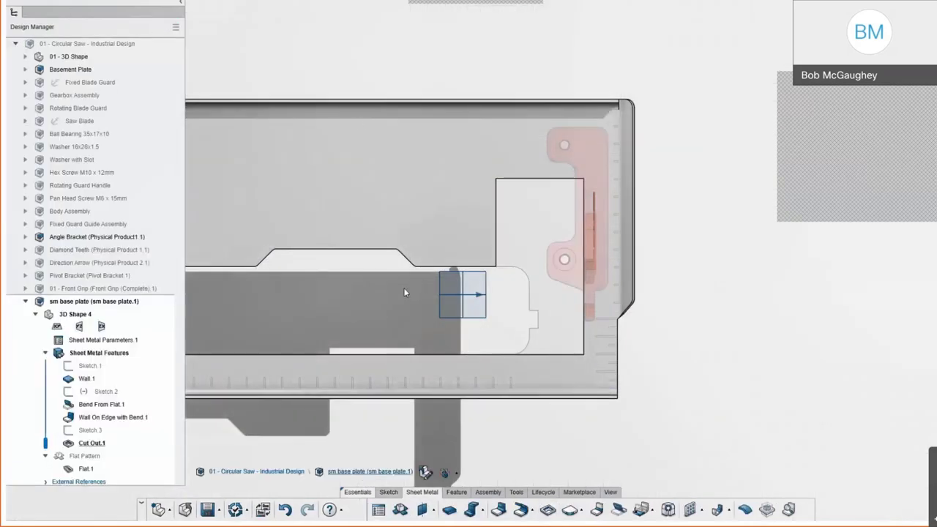
Step: Start a sketch on the angle bracket's upright face and convert that face's edges into the sketch
{"action": "middle_click_drag", "start_coordinate": [413, 272], "coordinate": [513, 205]}
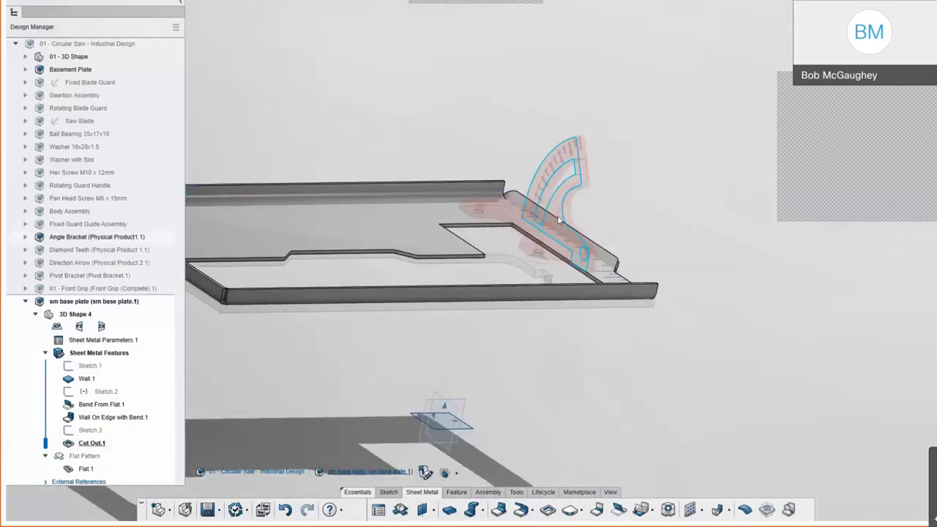
{"action": "left_click", "coordinate": [558, 219]}
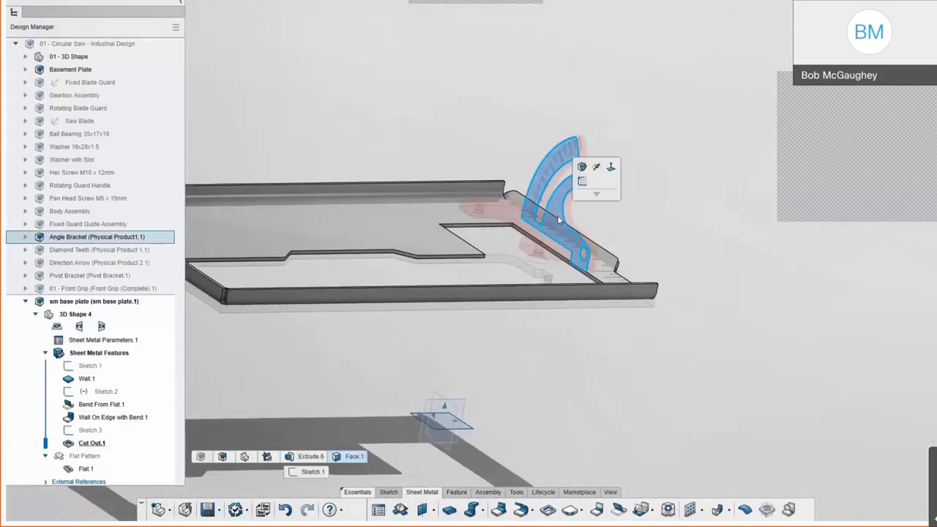
{"action": "left_click", "coordinate": [585, 187]}
{"action": "left_click", "coordinate": [585, 187]}
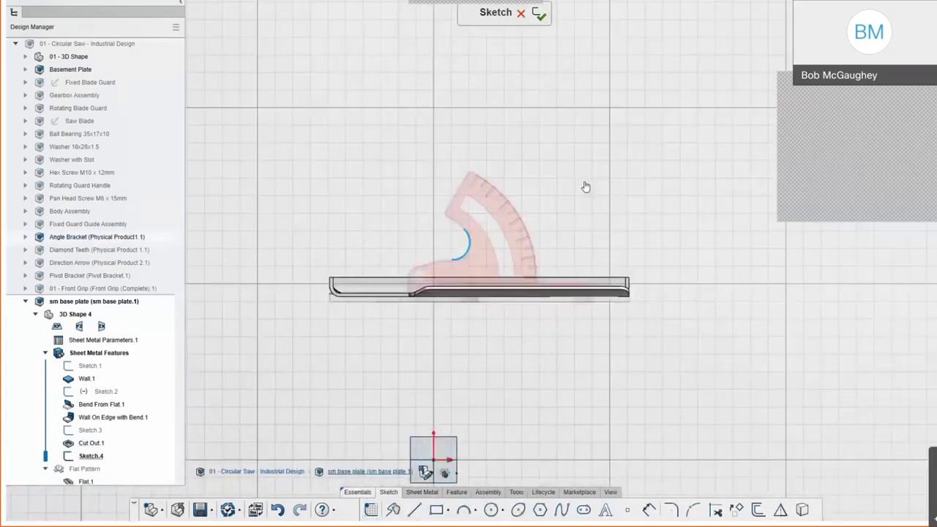
{"action": "left_click", "coordinate": [484, 260]}
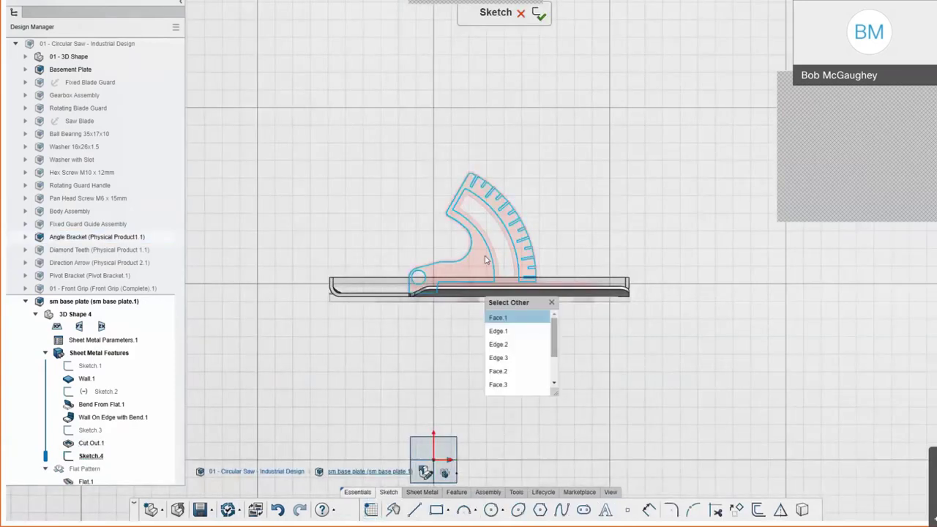
{"action": "left_click", "coordinate": [502, 379]}
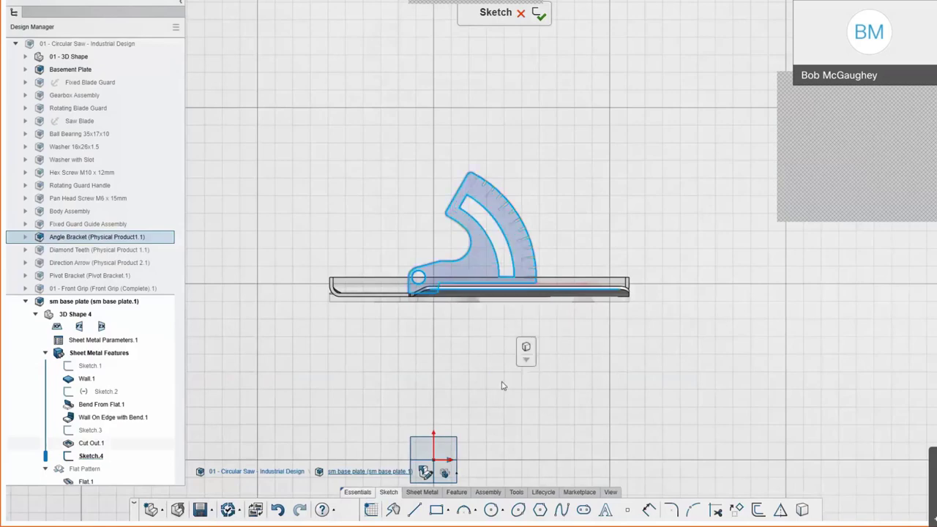
{"action": "left_click", "coordinate": [526, 356]}
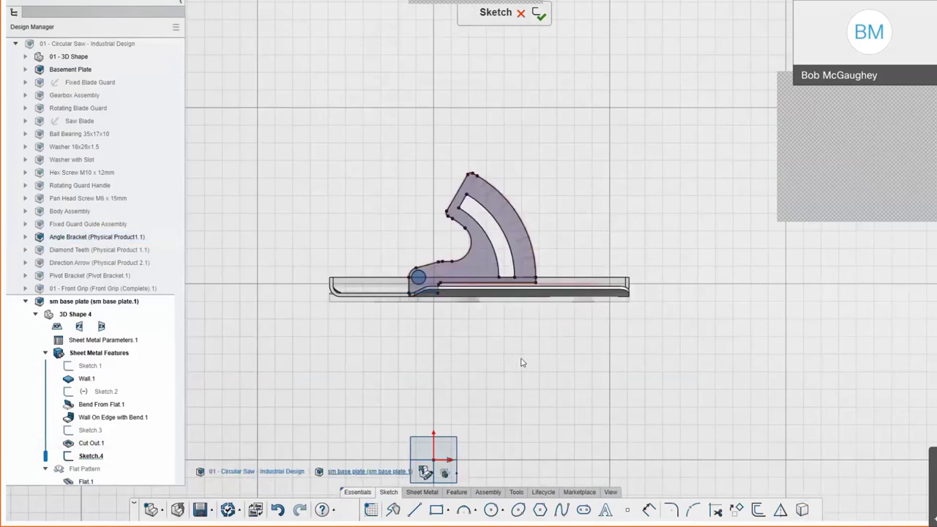
Step: Delete the two stepped lower lines of the bracket profile and extend the short bottom line and outer edge to a closed corner
{"action": "scroll", "coordinate": [490, 295], "scroll_direction": "up", "scroll_amount": 3}
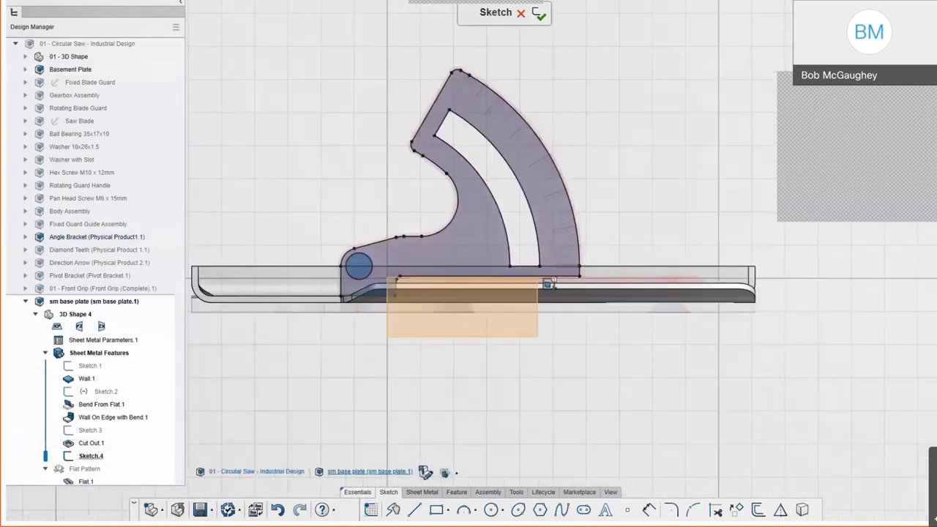
{"action": "left_click", "coordinate": [592, 276]}
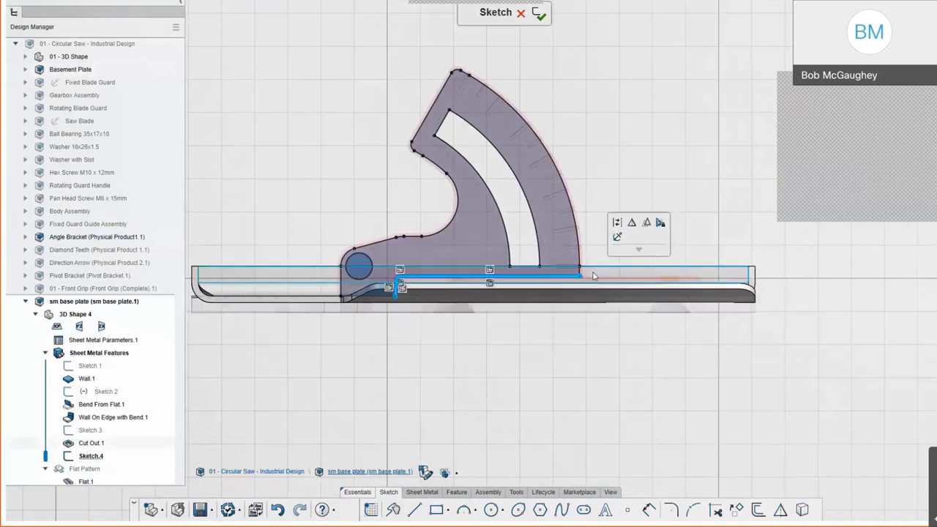
{"action": "key", "text": "Delete"}
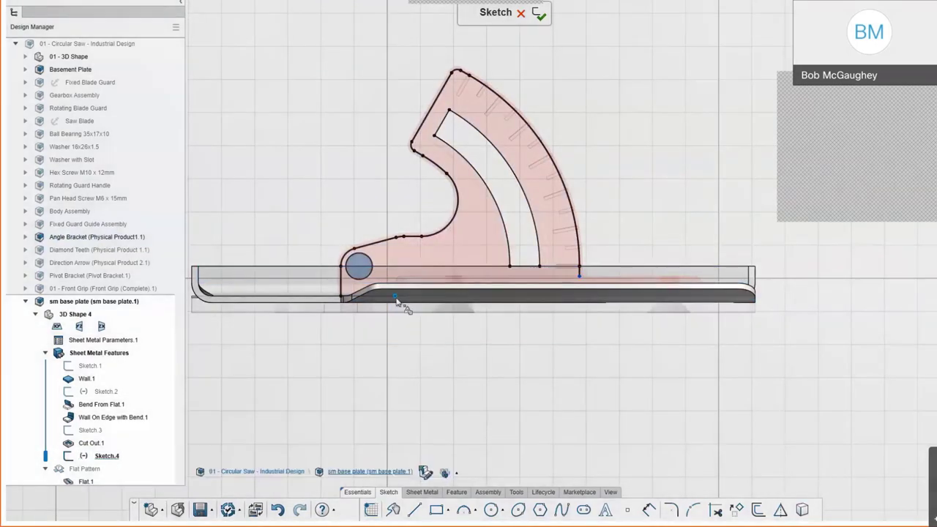
{"action": "left_click", "coordinate": [400, 297]}
{"action": "left_click", "coordinate": [581, 277]}
{"action": "left_click", "coordinate": [634, 244]}
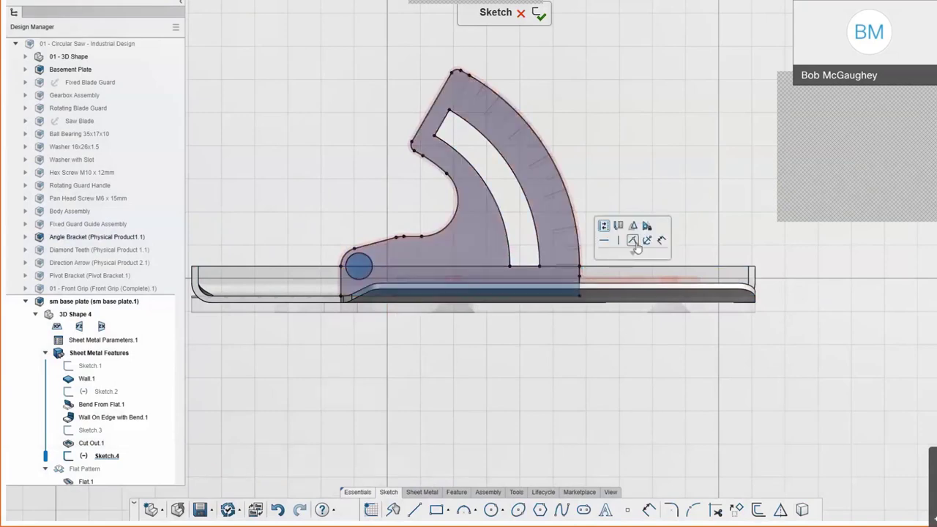
Step: Set up a sketch-based Wall on Edge on the cutout's edge beside the bracket, using the bracket profile at an angle of 0
{"action": "middle_click_drag", "start_coordinate": [461, 345], "coordinate": [661, 372]}
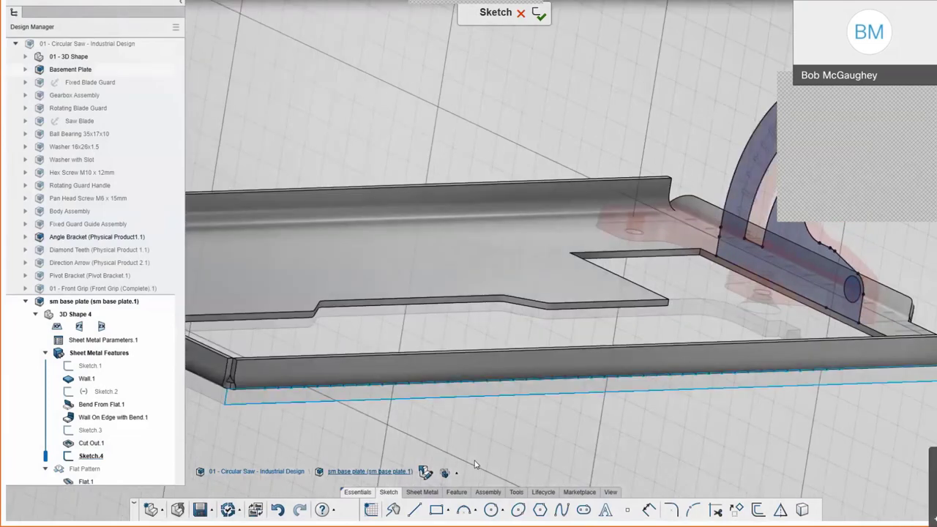
{"action": "left_click", "coordinate": [423, 492]}
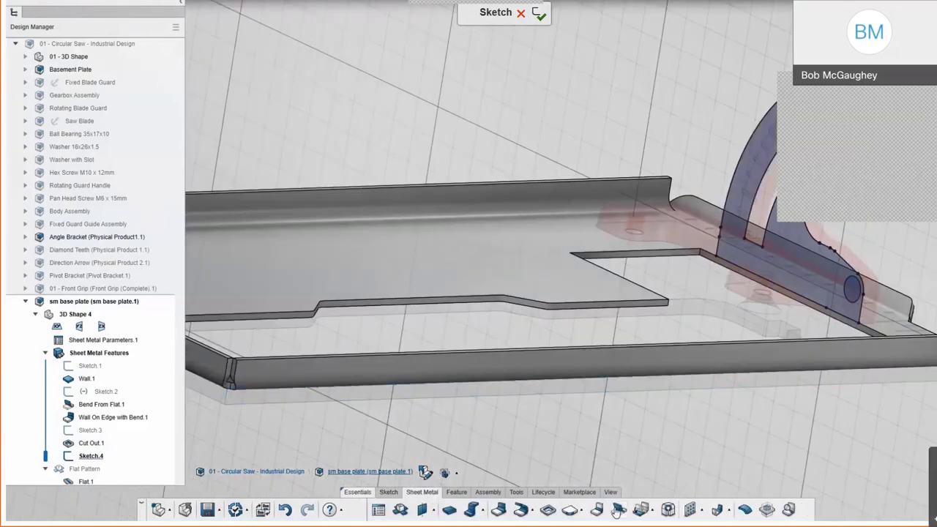
{"action": "left_click", "coordinate": [500, 510]}
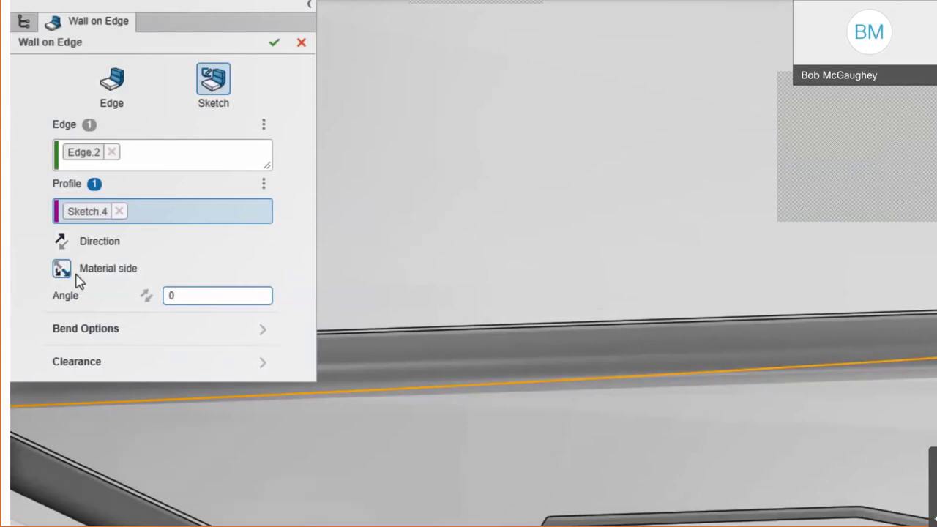
Step: Override the wall's default bend settings with round relief for both Relief 1 and Relief 2 and a 2 mm bend radius
{"action": "left_click", "coordinate": [100, 331]}
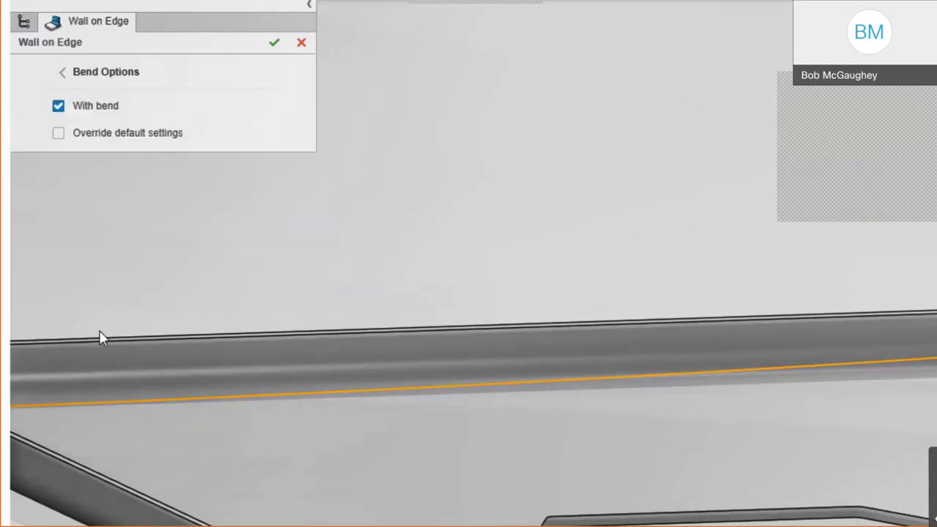
{"action": "left_click", "coordinate": [142, 206]}
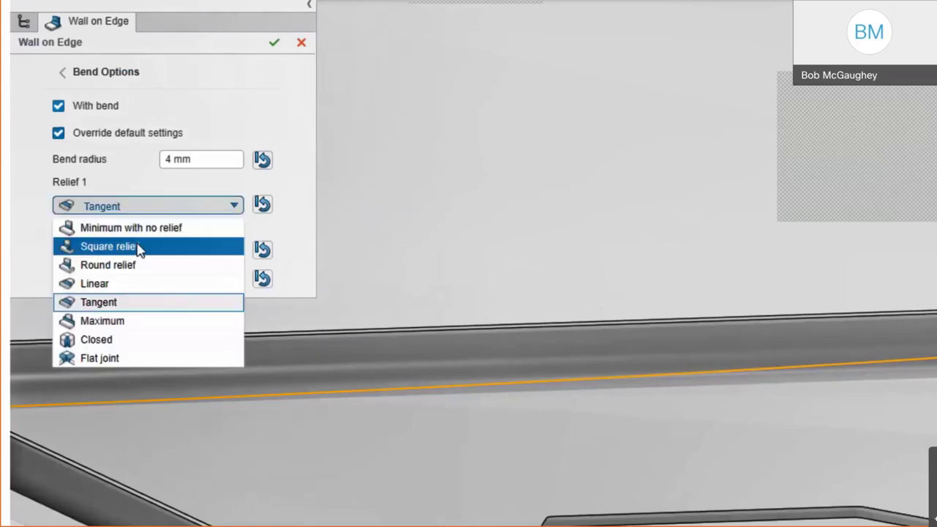
{"action": "left_click", "coordinate": [137, 263]}
{"action": "left_click", "coordinate": [131, 308]}
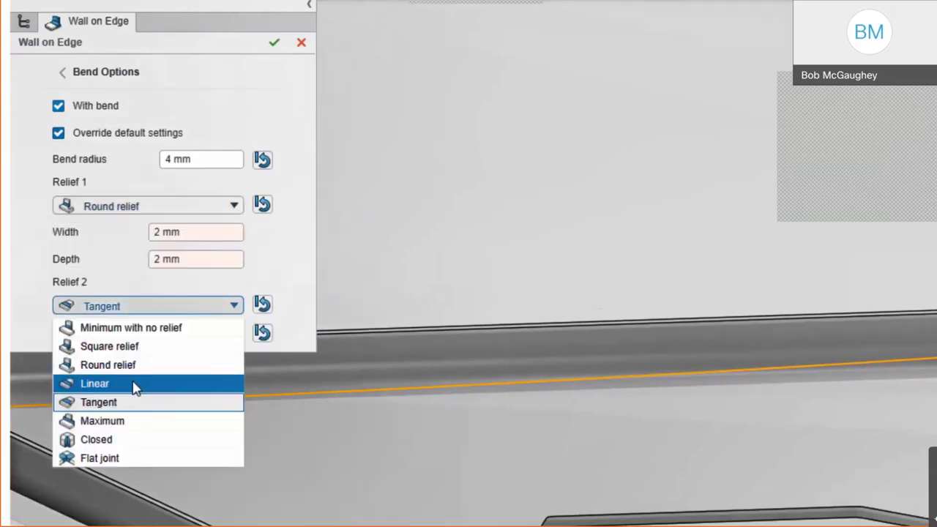
{"action": "left_click", "coordinate": [137, 366]}
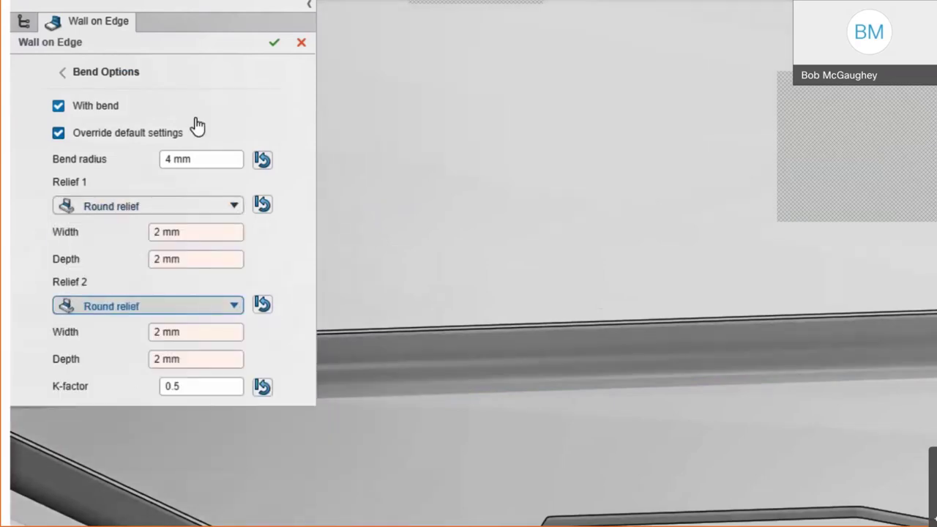
{"action": "left_click", "coordinate": [220, 159]}
{"action": "type", "text": "2"}
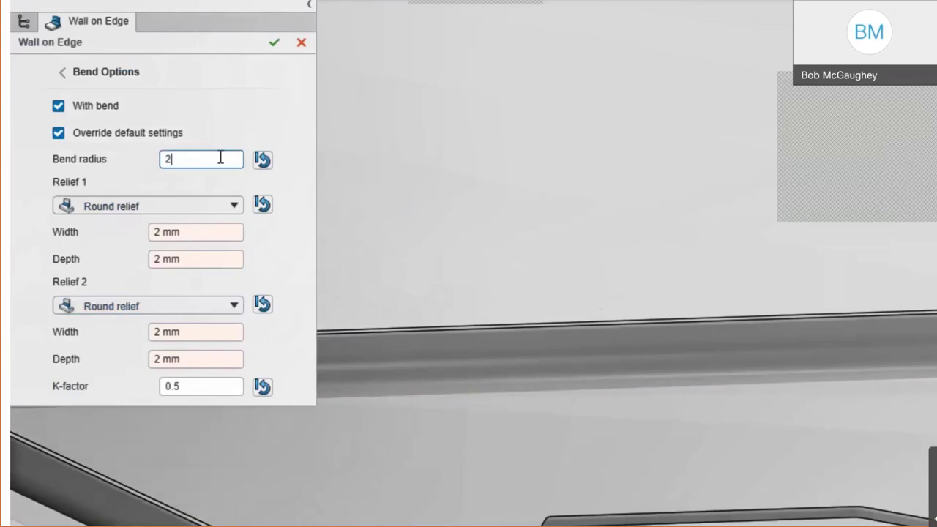
{"action": "key", "text": "Return"}
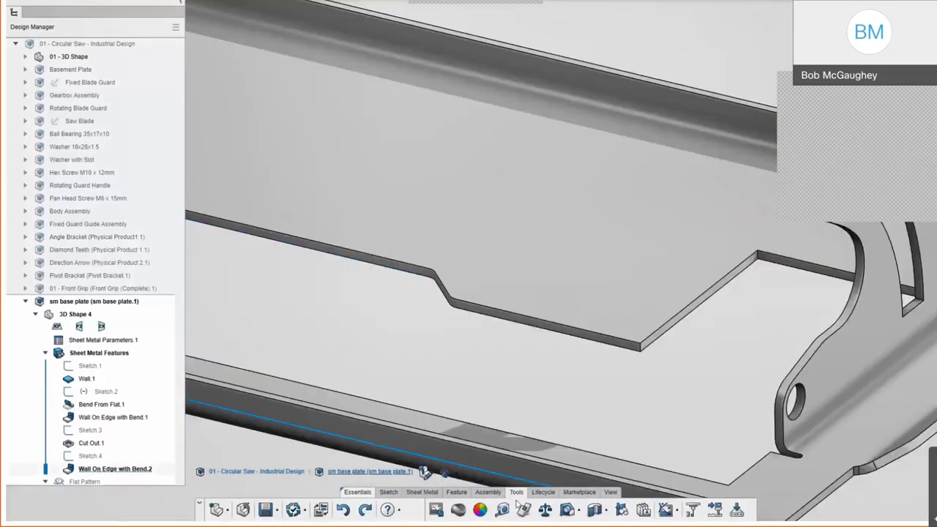
Step: Check the unfolded base plate for overlaps and measure from the overlapping bracket's tip to the cutout's edge
{"action": "left_click", "coordinate": [523, 510]}
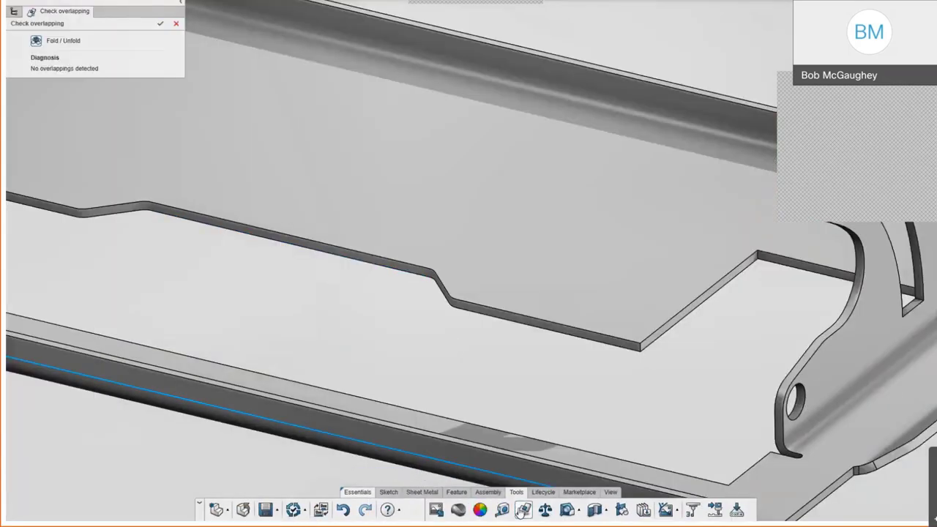
{"action": "left_click", "coordinate": [35, 42]}
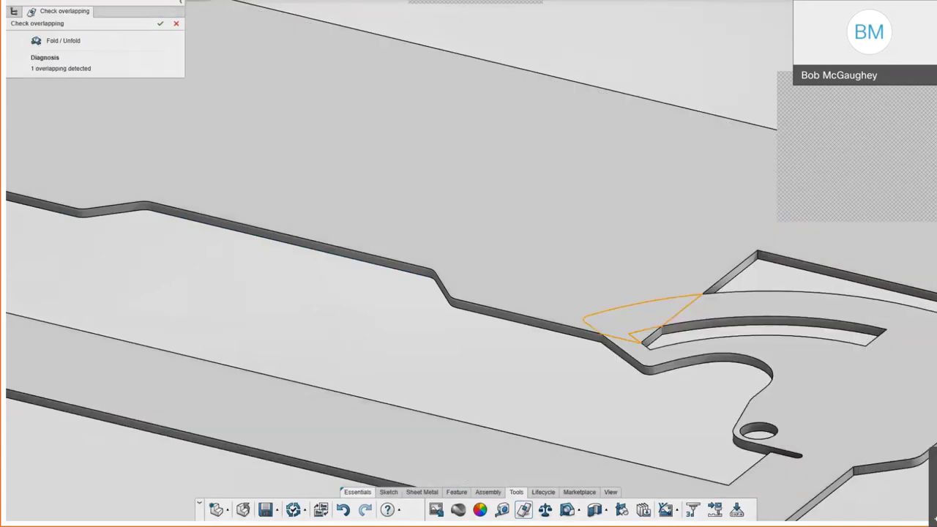
{"action": "left_click", "coordinate": [502, 509]}
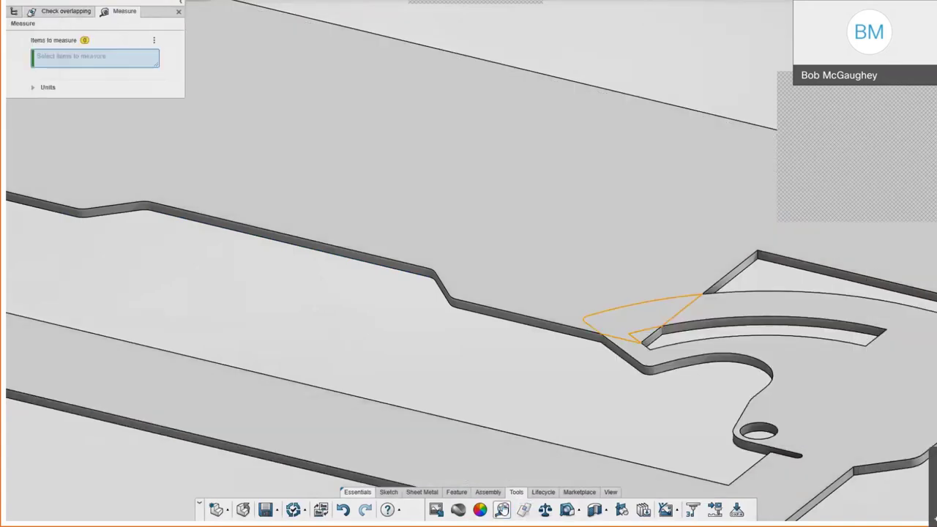
{"action": "left_click", "coordinate": [587, 316]}
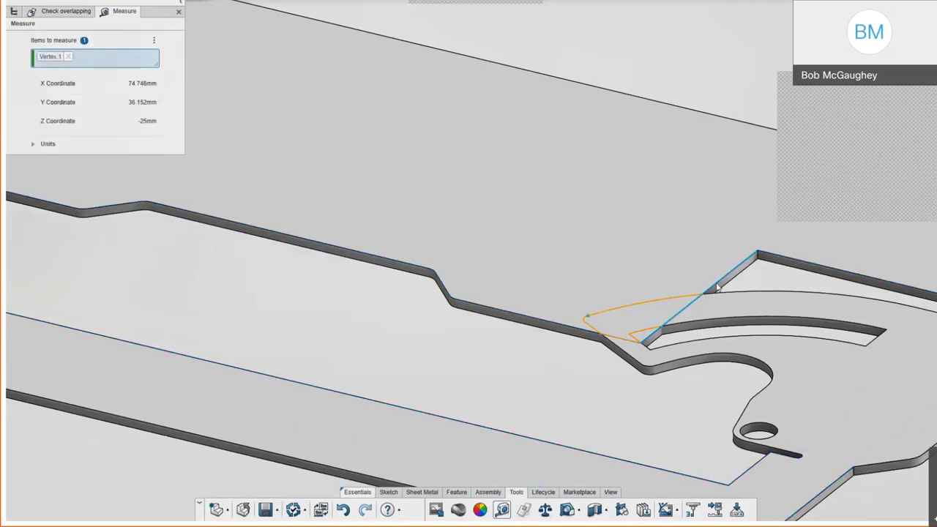
{"action": "left_click", "coordinate": [718, 288]}
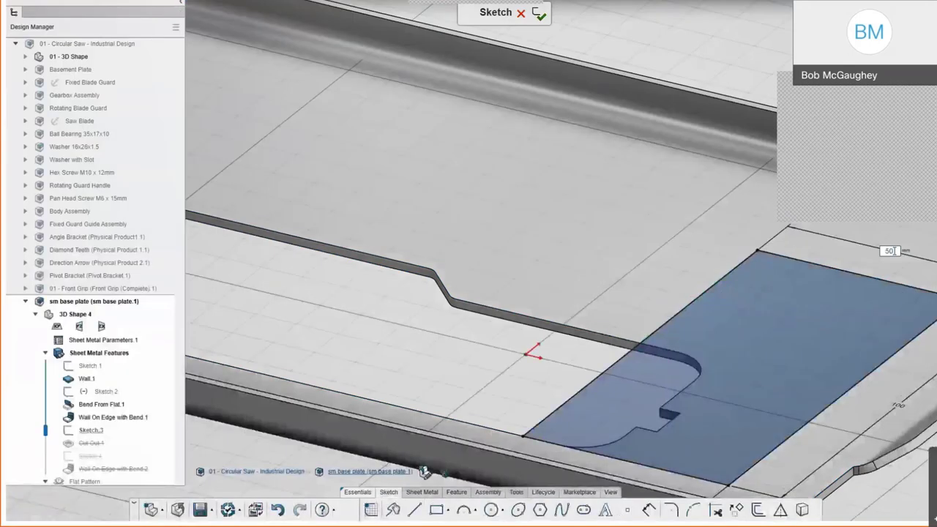
Step: Set the cutout rectangle's dimension along the plate to 50+20 mm and finish the sketch
{"action": "type", "text": "+20"}
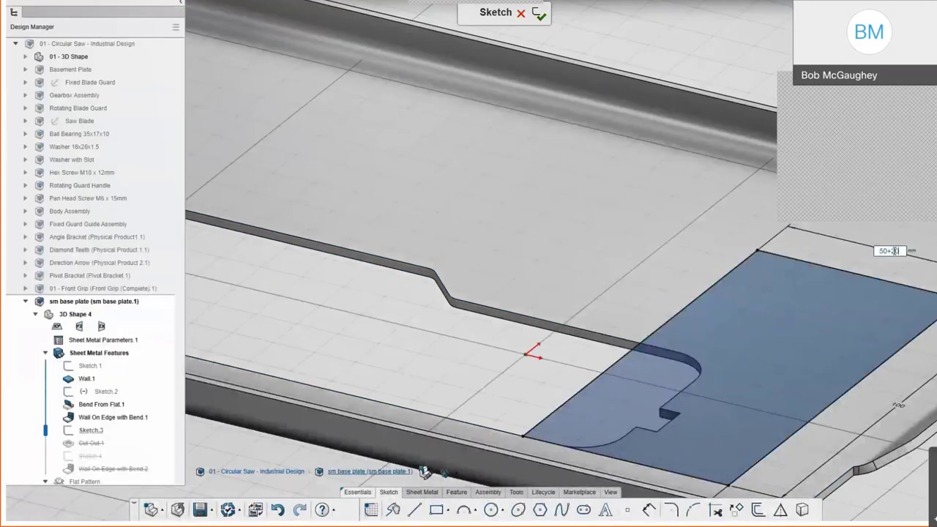
{"action": "key", "text": "Return"}
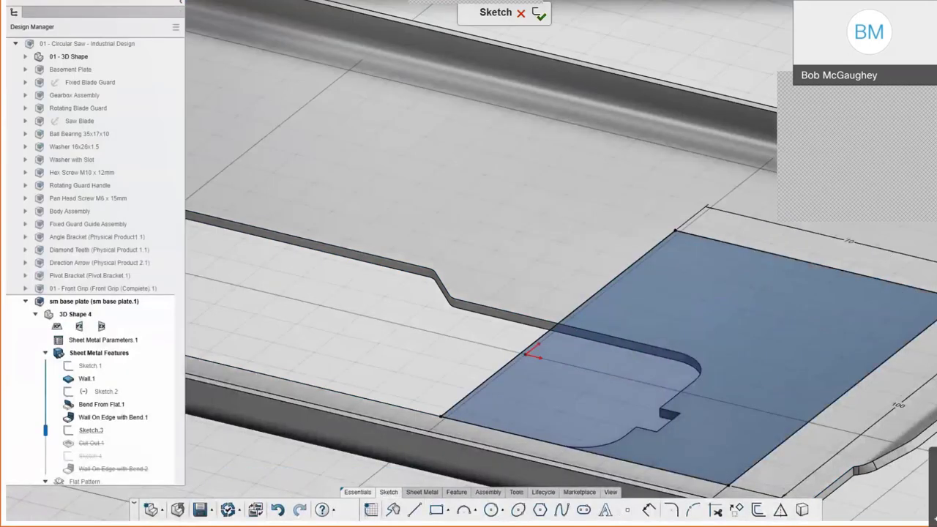
{"action": "left_click", "coordinate": [541, 15]}
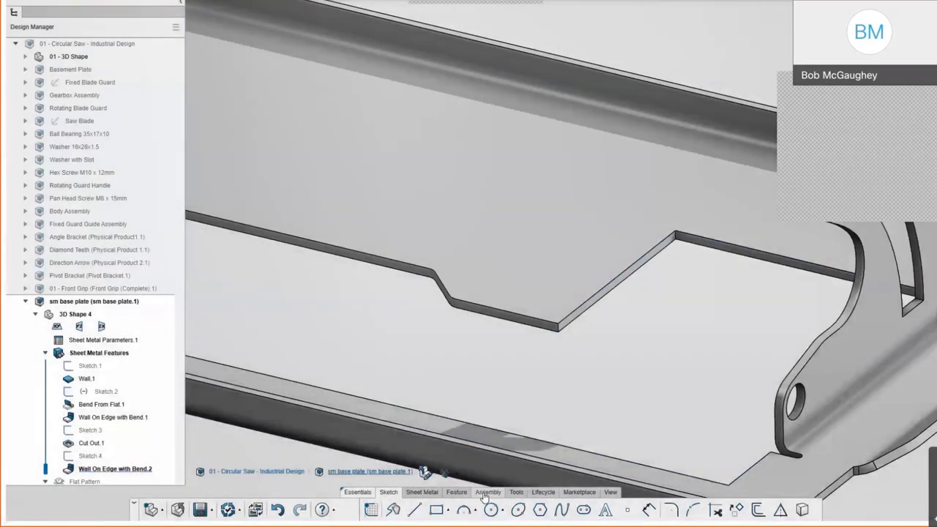
Step: Recheck the base plate for overlaps in its unfolded state, fold it back, and inspect the complete saw from the blade side
{"action": "left_click", "coordinate": [516, 492]}
{"action": "left_click", "coordinate": [522, 510]}
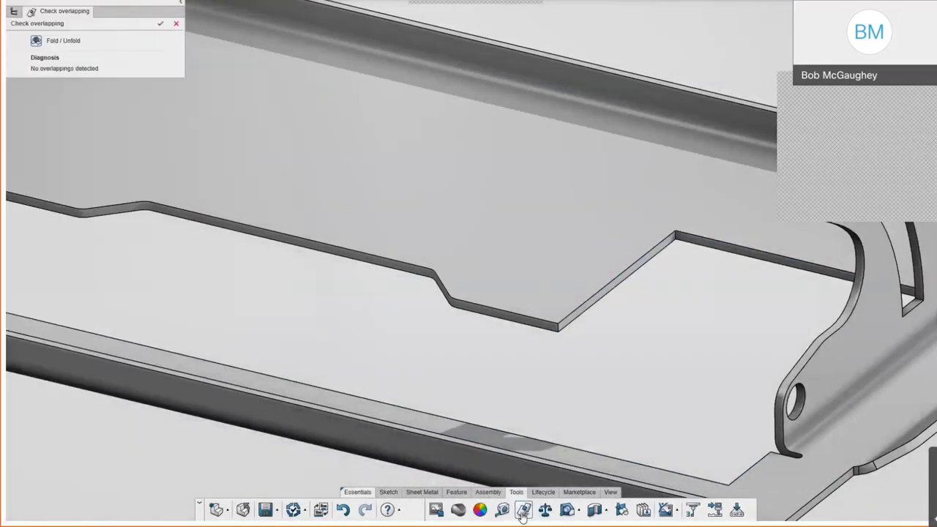
{"action": "left_click", "coordinate": [36, 41]}
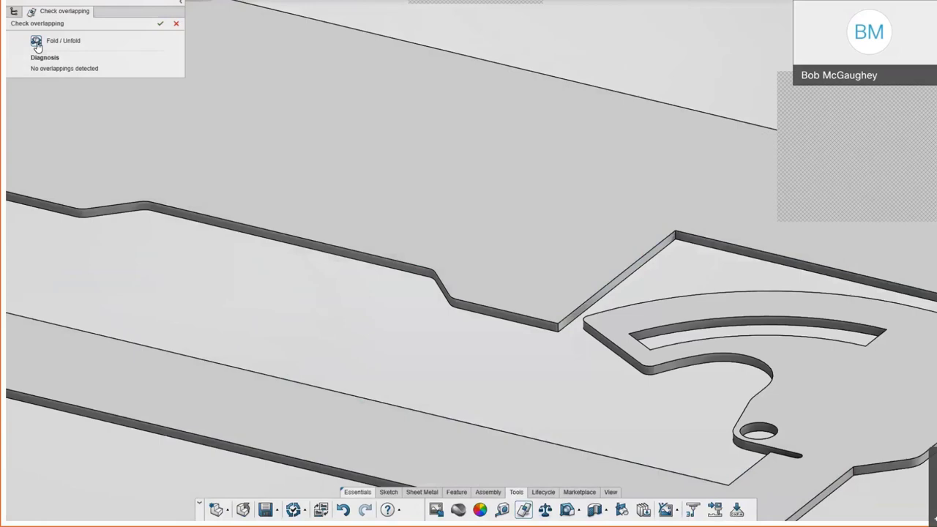
{"action": "left_click", "coordinate": [36, 42]}
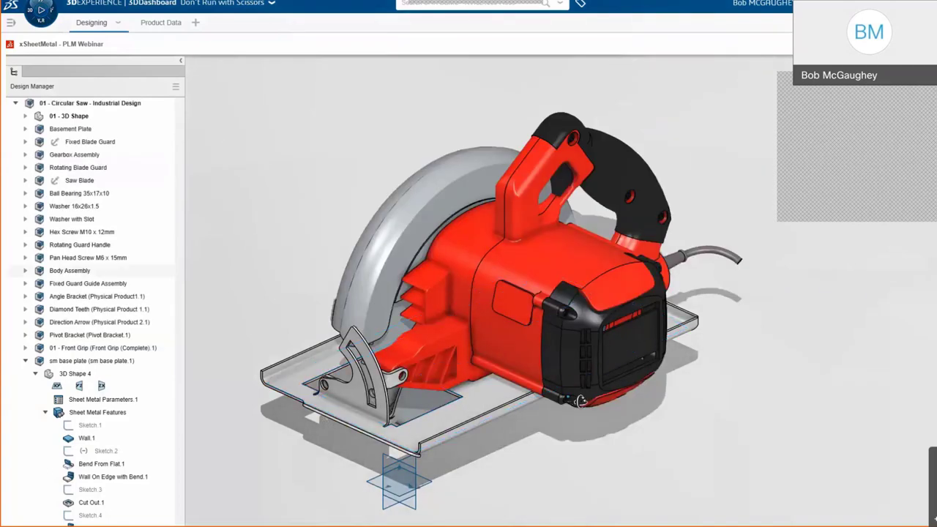
{"action": "middle_click_drag", "start_coordinate": [582, 394], "coordinate": [732, 405]}
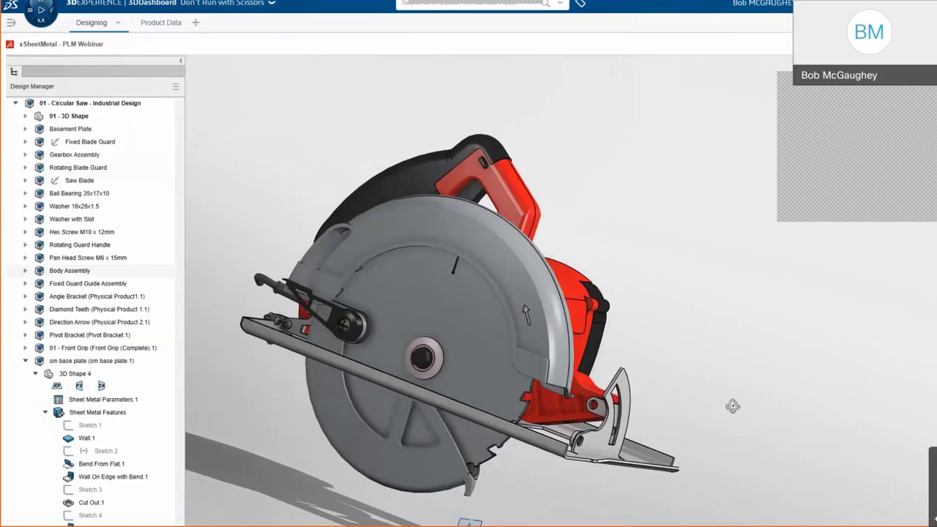